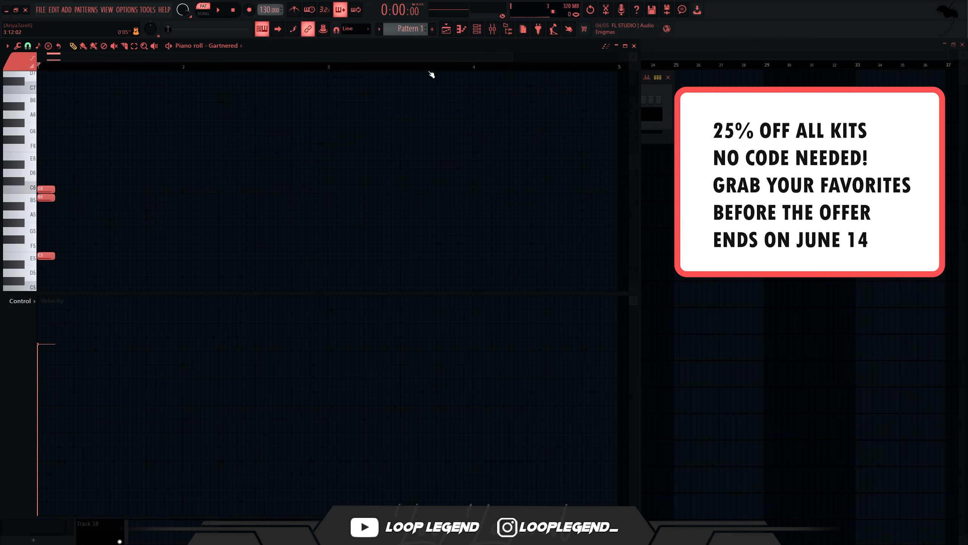
Hide the other open windows and move the piano roll to the centre of the workspace
left_click(462, 29)
left_click(477, 29)
left_click(446, 29)
left_click(463, 29)
left_click_drag(431, 46, 574, 48)
key("space")
Set the piano roll's snap to 1/2 beat
left_click(169, 46)
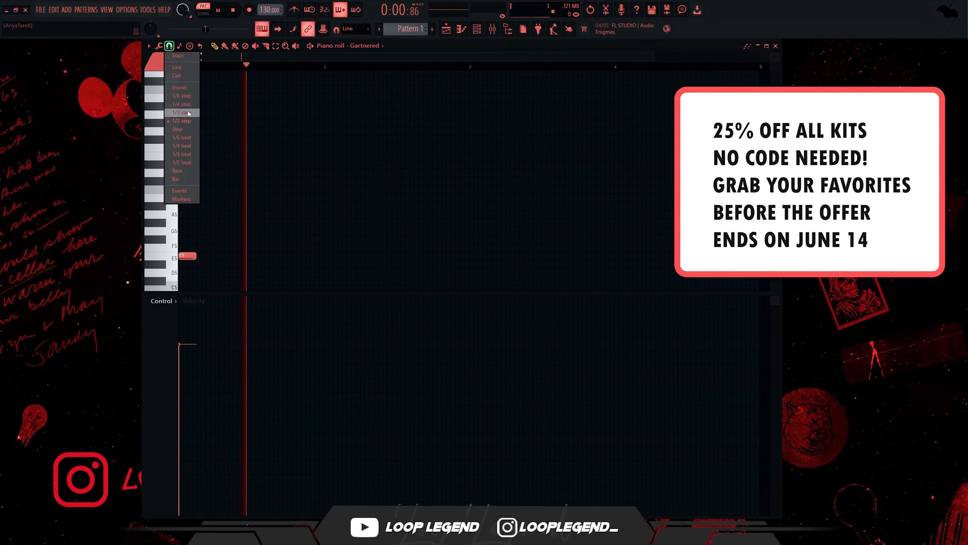
left_click(190, 163)
left_click(188, 197)
left_click(187, 189)
key("space")
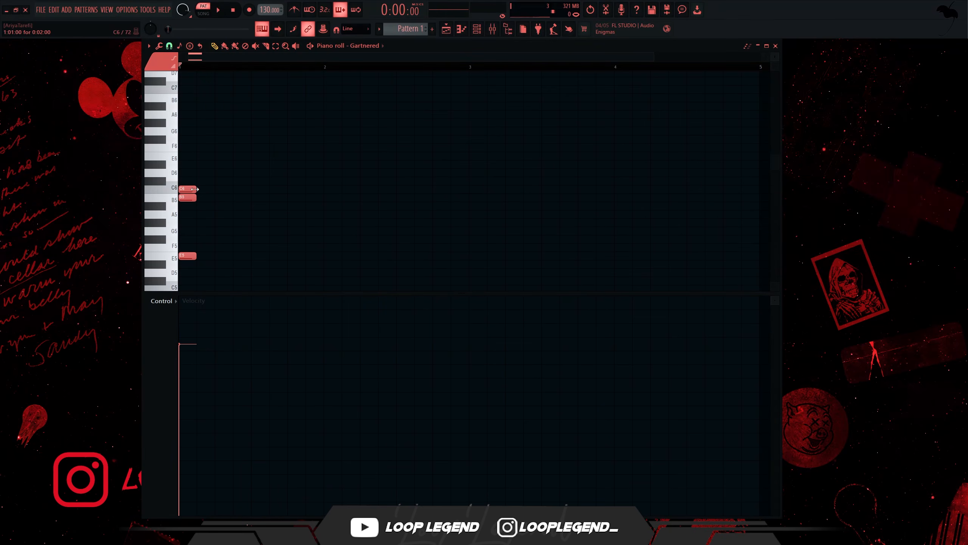
Duplicate the opening three-note chord so that the copy starts at step 13 of bar 1
left_click_drag(195, 189, 338, 190)
key("ctrl+z")
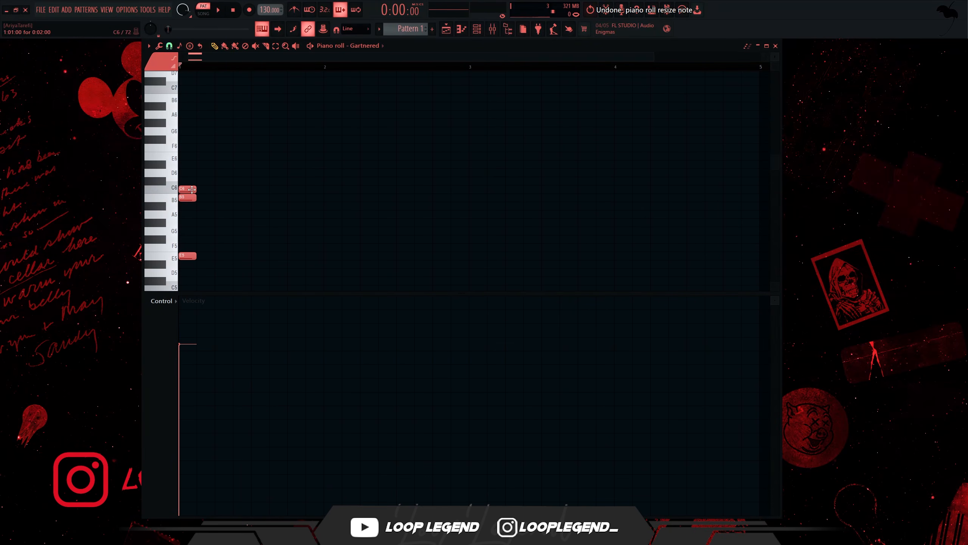
key("space")
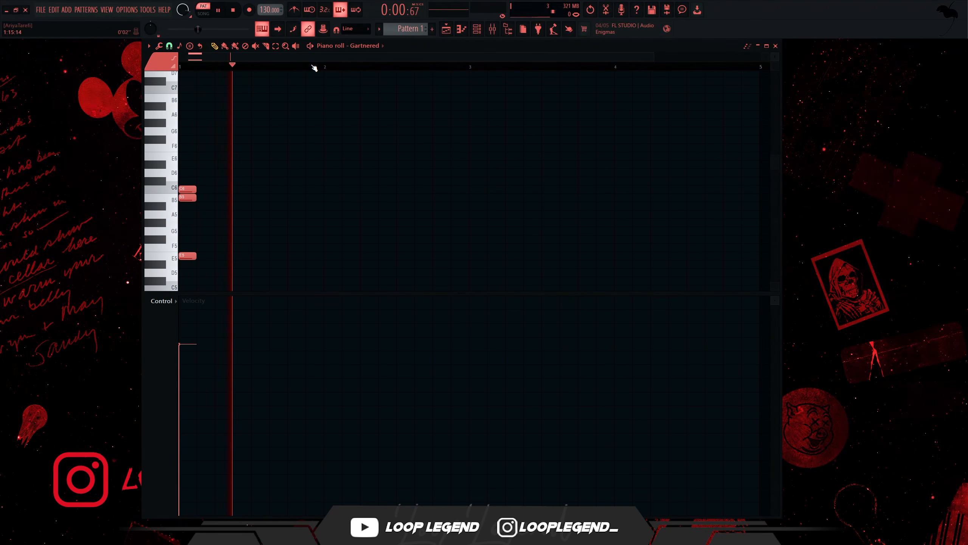
left_click_drag(293, 71, 176, 66)
key("ctrl+b")
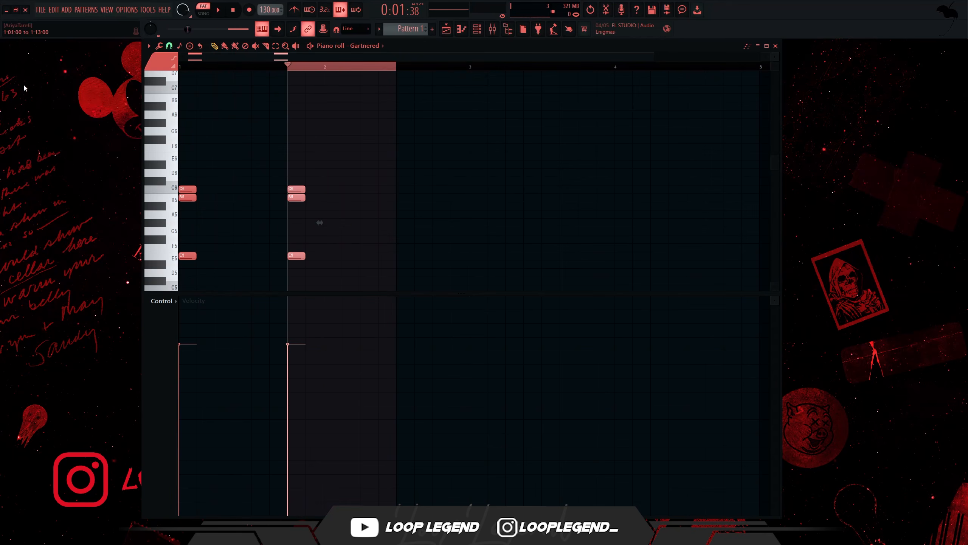
key("ctrl+d")
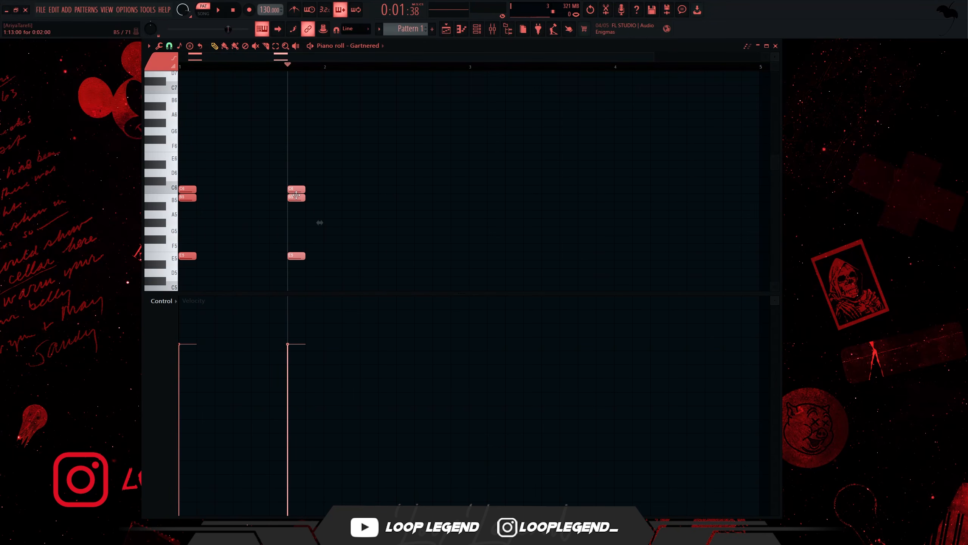
Copy the second chord to the start of bar 2 and lengthen the step 13 chord to four steps
left_click_drag(296, 196, 332, 195, "shift")
key("space")
key("space")
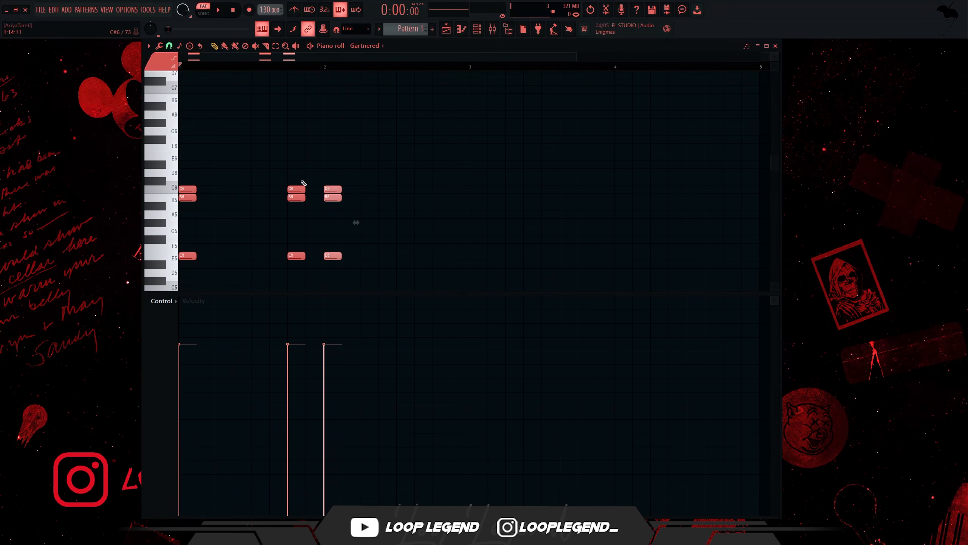
left_click_drag(300, 177, 324, 257, "ctrl")
key("space")
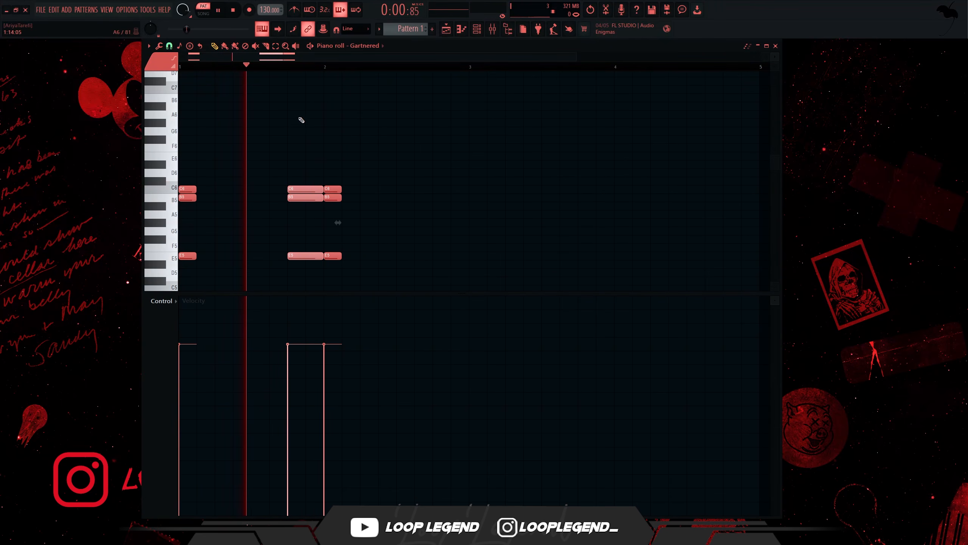
Delete the chord at the start of bar 2 and duplicate bar 1's two chords into bar 2
left_click_drag(327, 145, 340, 269, "ctrl")
key("Delete")
key("space")
key("ctrl+b")
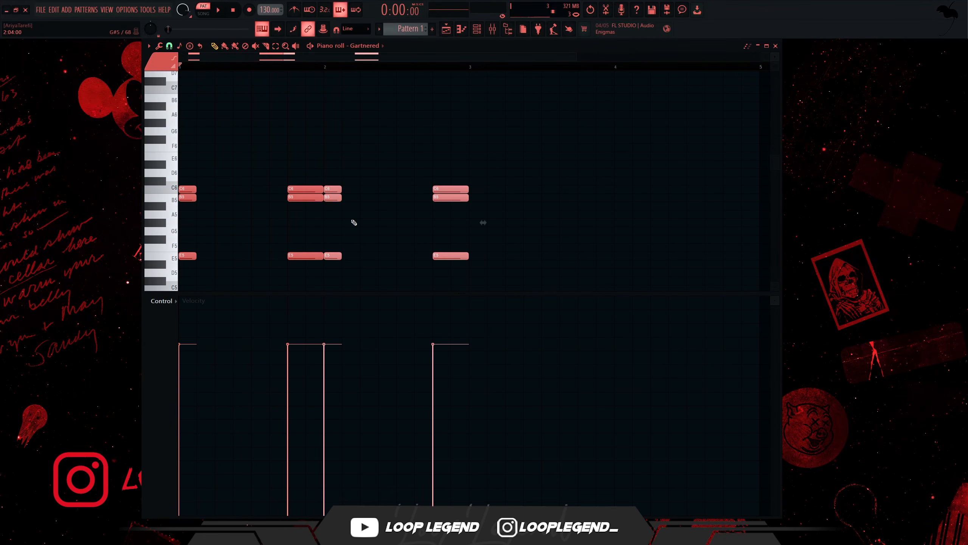
Enable the metronome and lower the volume of mixer track Insert 125 well below its default level
key("space")
key("F9")
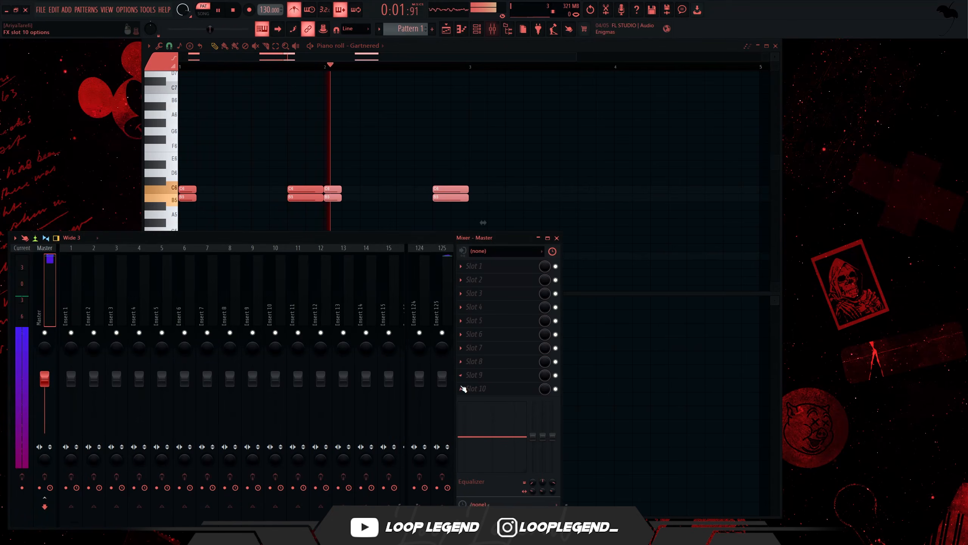
left_click_drag(447, 428, 447, 450)
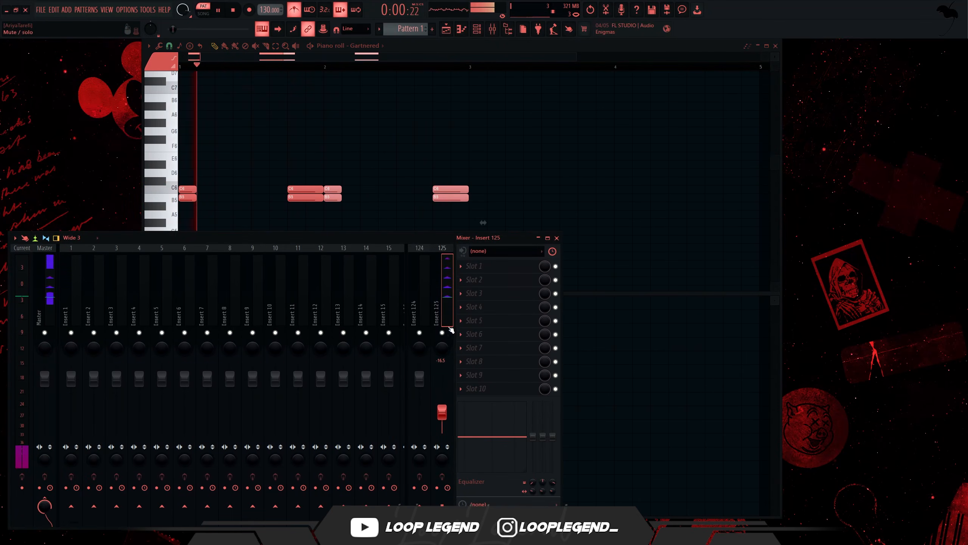
key("F9")
key("space")
key("space")
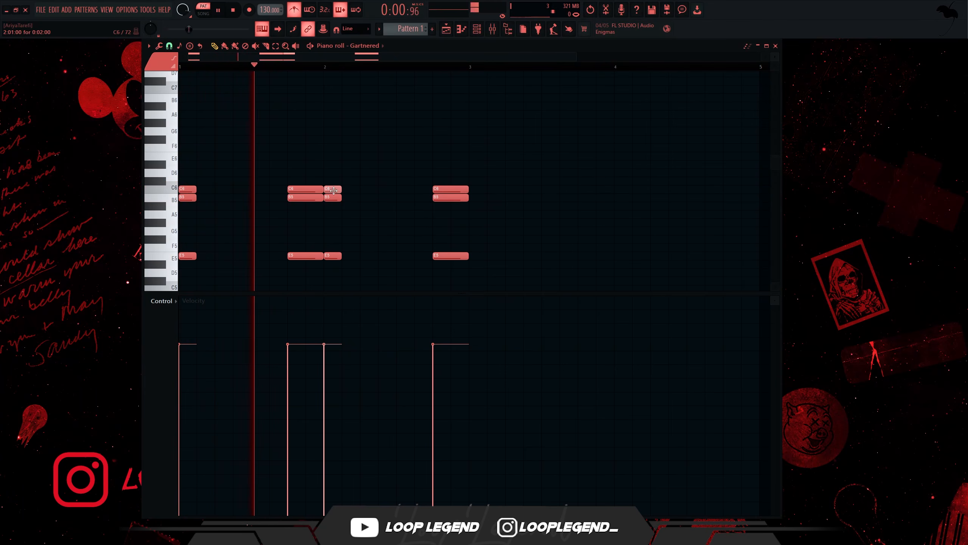
left_click_drag(334, 190, 333, 288)
key("space")
scroll(338, 204, "down", 2)
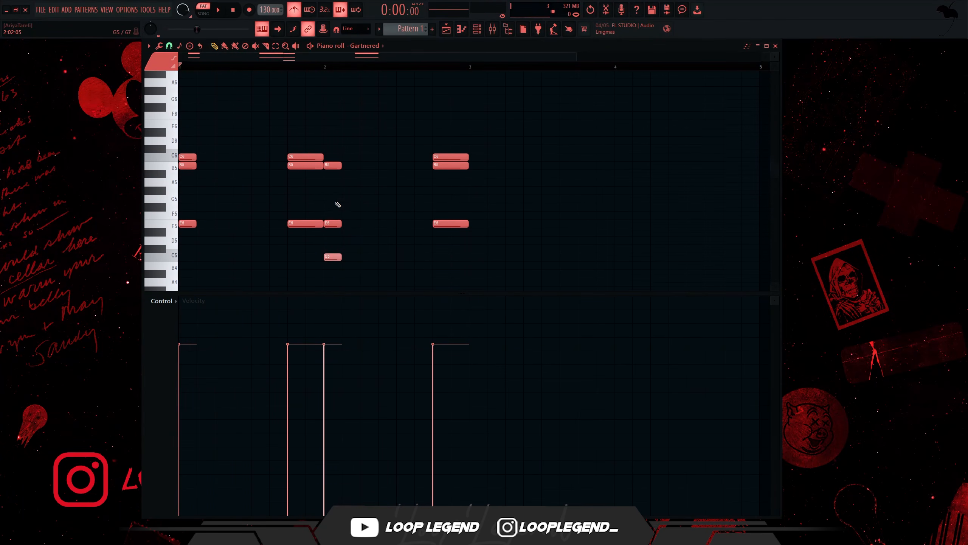
key("ctrl+z")
Transpose the whole chord at the start of bar 2 down one octave
scroll(337, 158, "down", 2)
key("space")
left_click_drag(336, 129, 339, 210)
key("ctrl+Down")
scroll(340, 210, "down", 1)
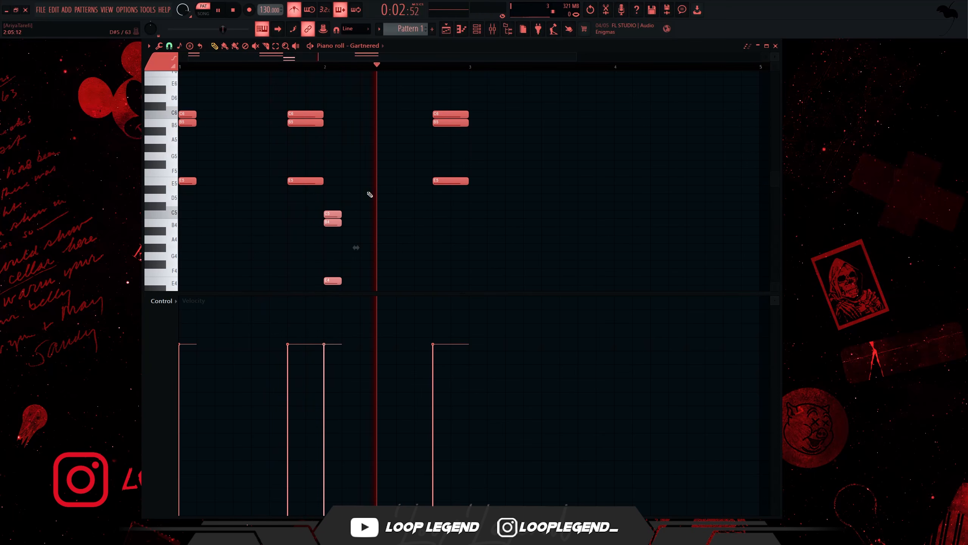
Shorten the last chord in bar 2 to two steps and add a copy one octave lower directly after it
scroll(473, 152, "up", 2)
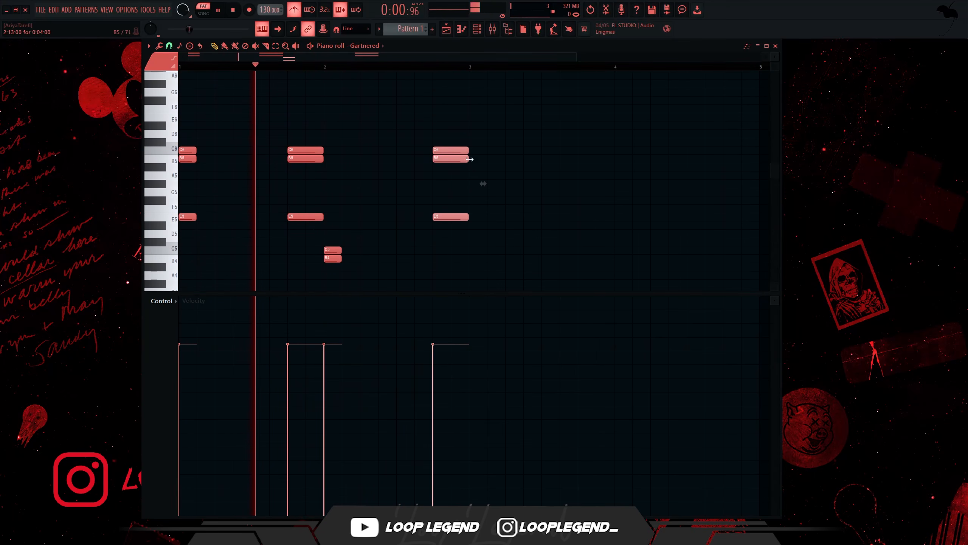
left_click_drag(469, 159, 447, 156)
key("ctrl+b")
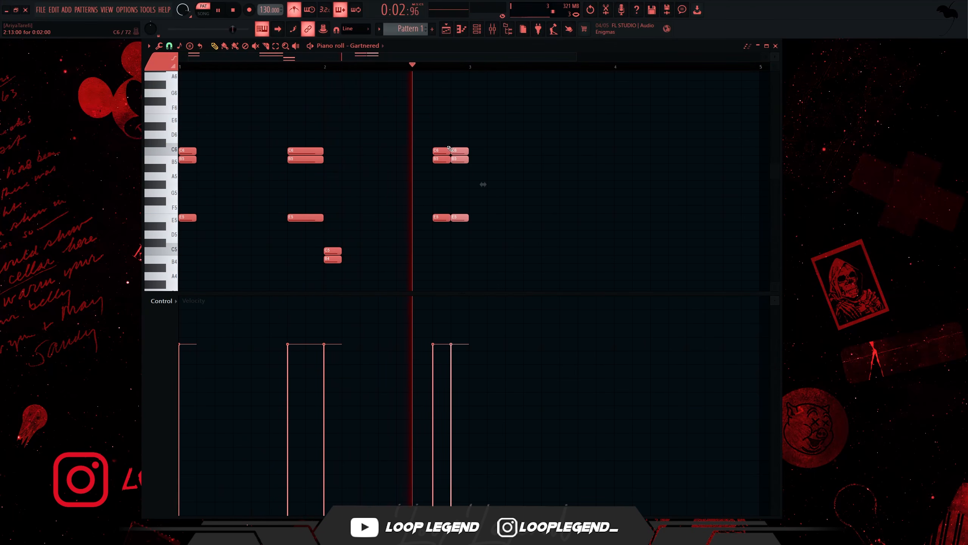
key("ctrl+Down")
scroll(449, 137, "down", 2)
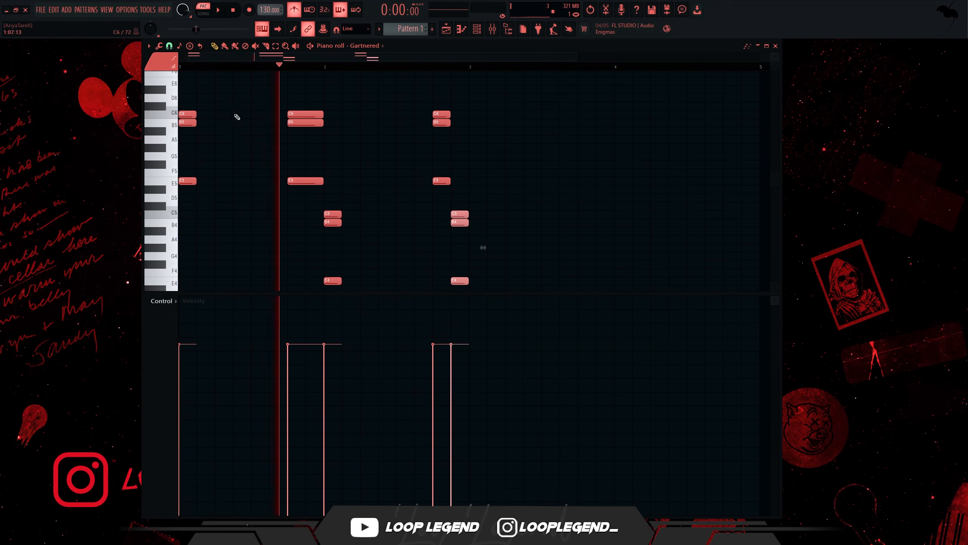
Add a four-step B5 melody note starting at step 3 of bar 1
scroll(233, 114, "up", 6)
left_click(216, 85)
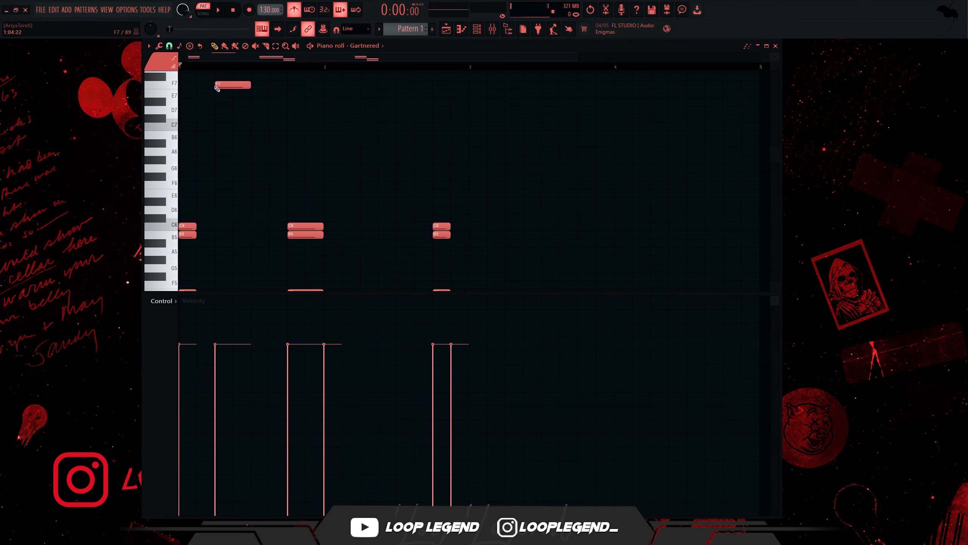
left_click_drag(217, 89, 205, 98)
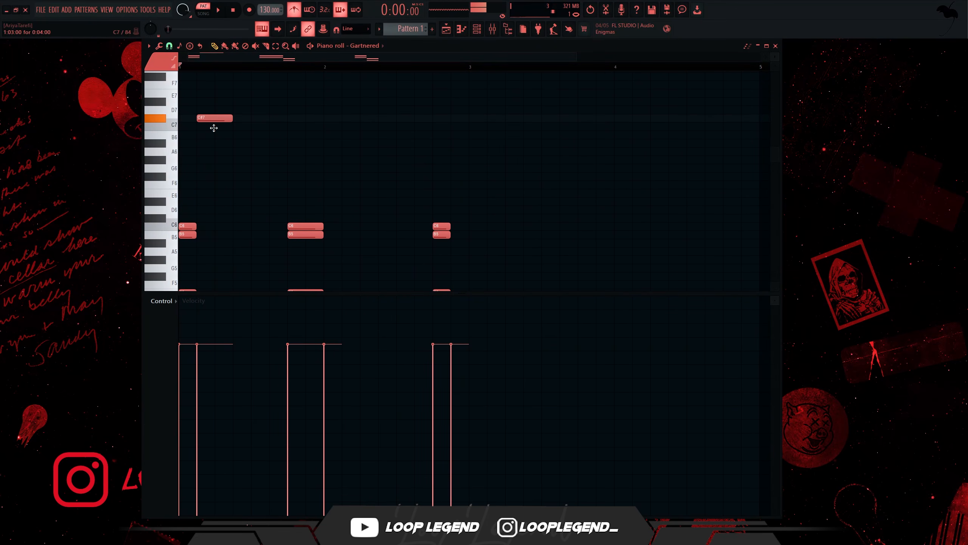
key("space")
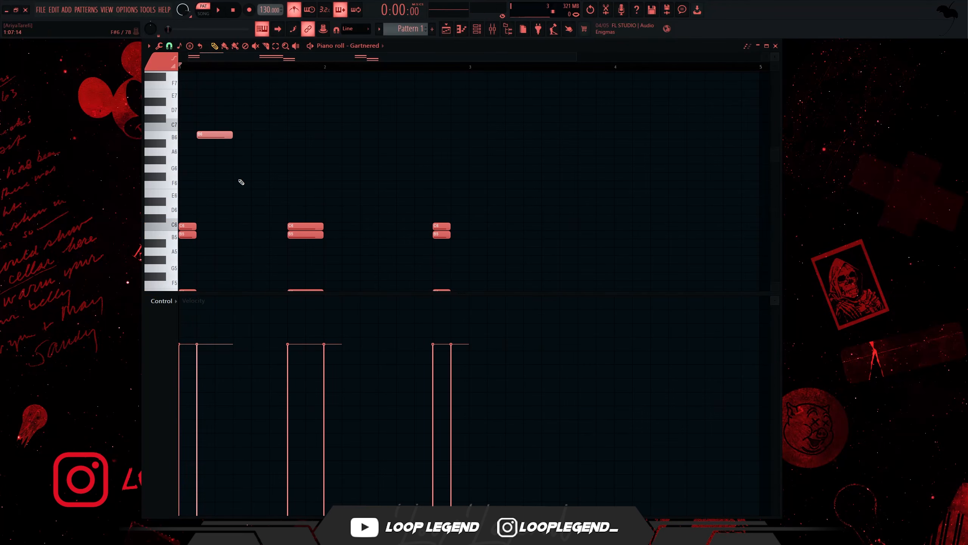
key("space")
scroll(226, 206, "down", 3)
Add four-step melody notes in bar 1: F#5 at step 5, B5 at step 7 and F5 at step 9
left_click(224, 195)
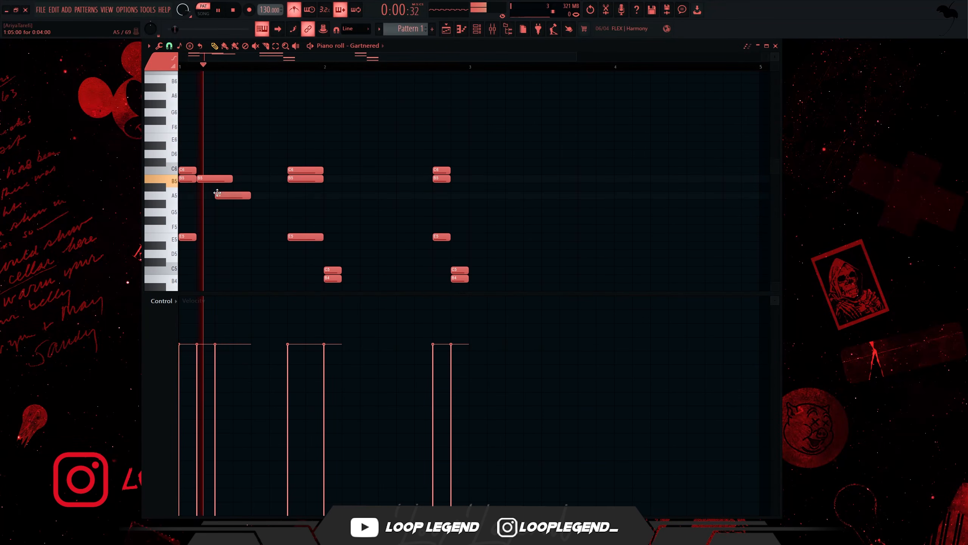
left_click(222, 222)
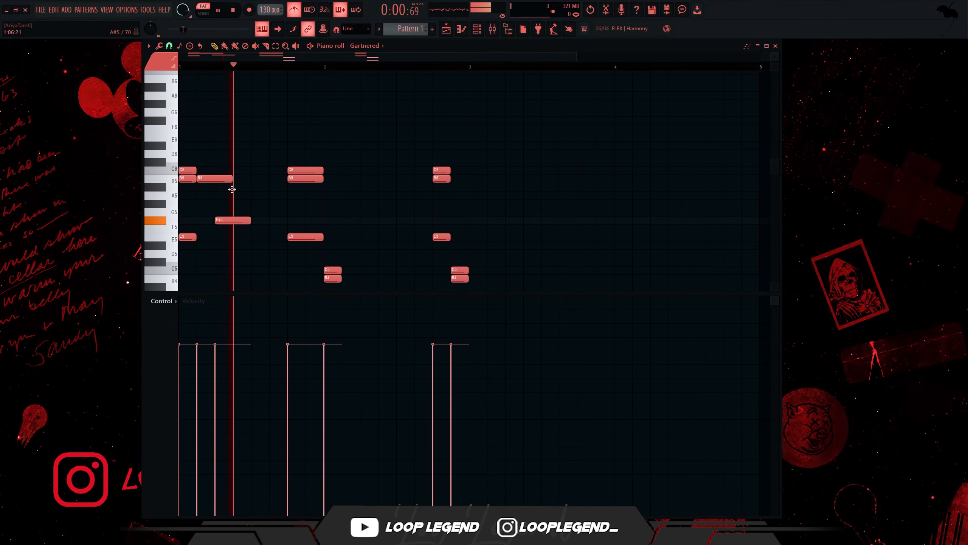
key("space")
left_click(251, 228)
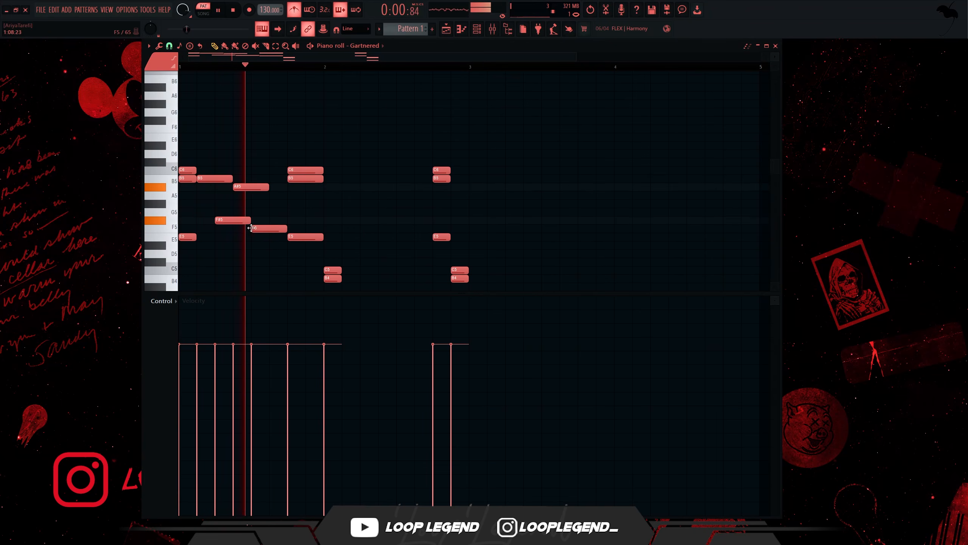
left_click_drag(248, 188, 248, 169)
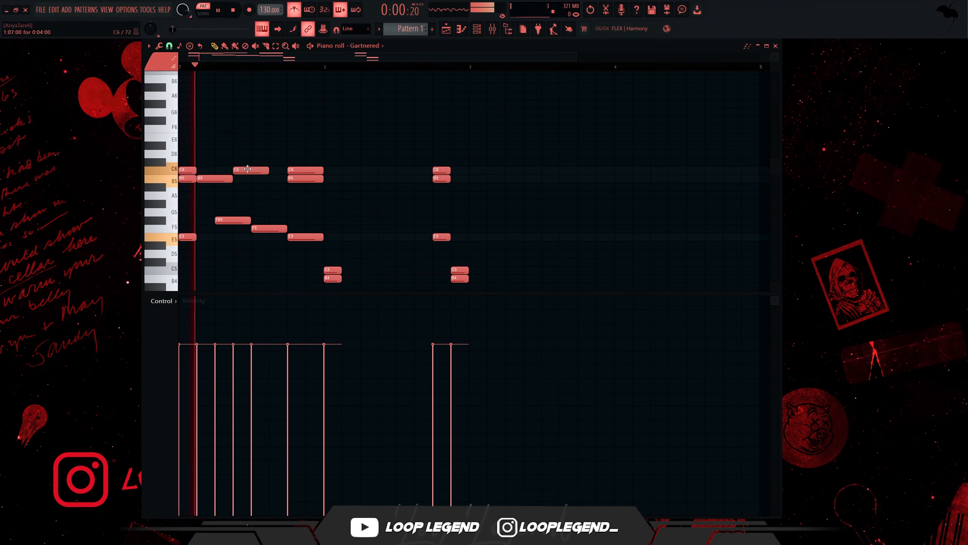
Add an A5 melody note at step 11 of bar 1, shorten it to two steps and play the pattern
left_click(255, 195)
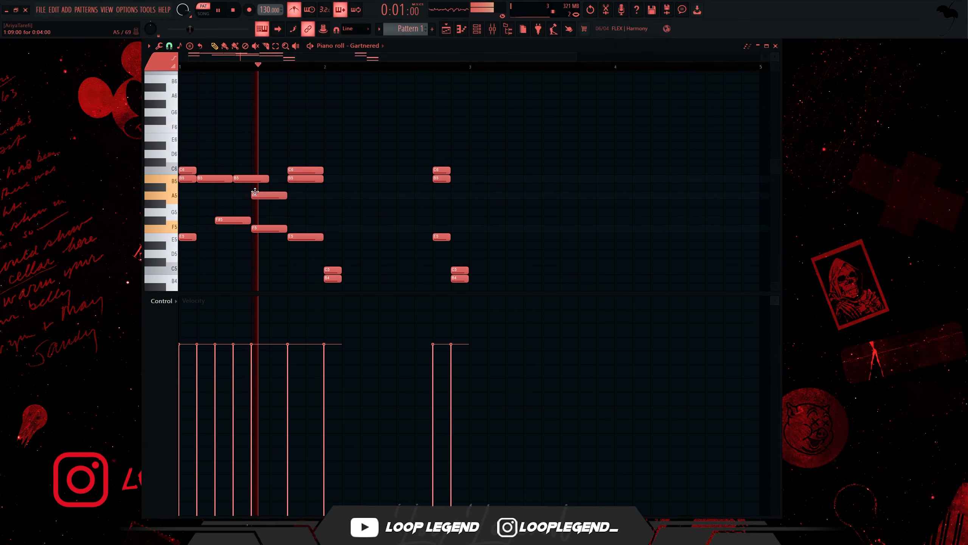
left_click(275, 195)
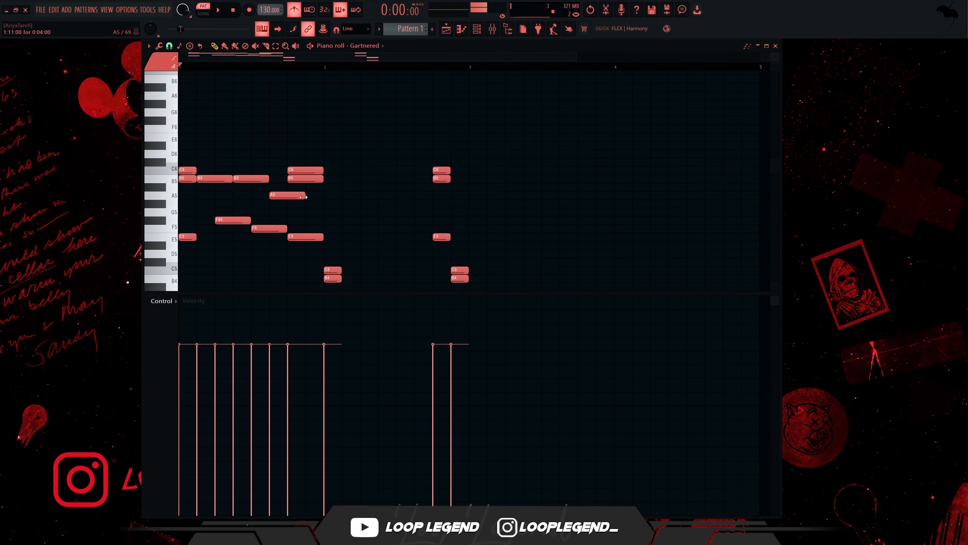
left_click_drag(303, 197, 288, 199)
key("space")
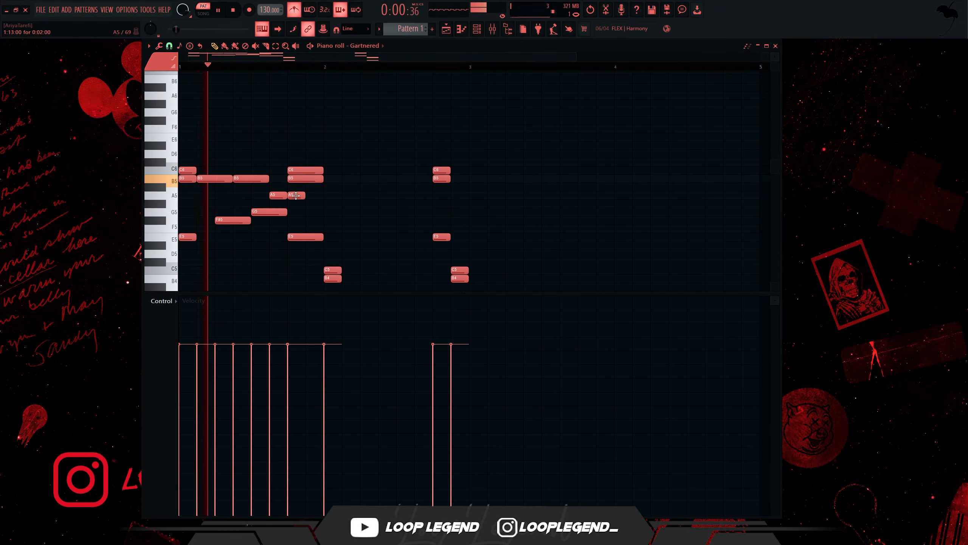
Add a four-step G5 note at step 13 of bar 1 and copy the F#5, G5, A5, G5 phrase to step 3 of bar 2
left_click(294, 221)
left_click_drag(304, 221, 229, 226)
left_click_drag(228, 220, 349, 215)
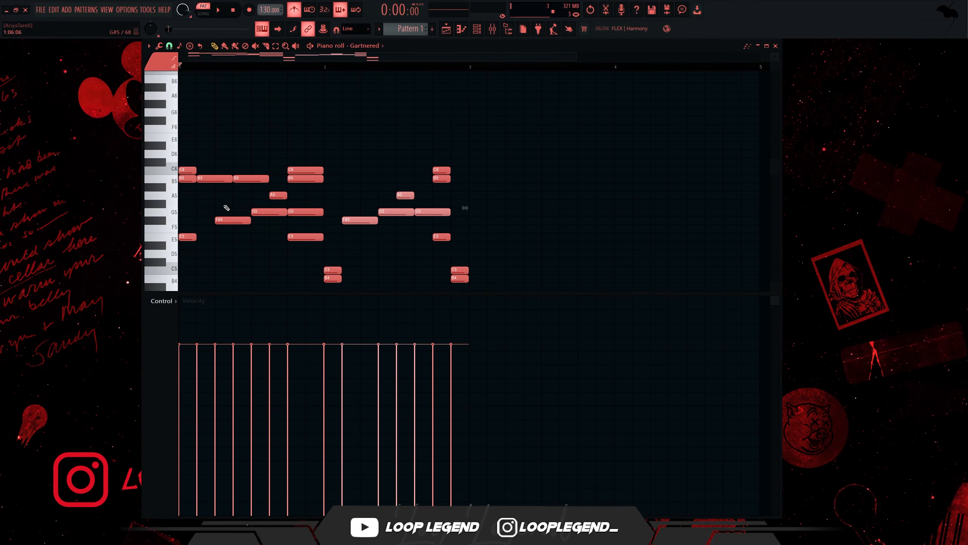
left_click(181, 206)
key("ctrl+Down")
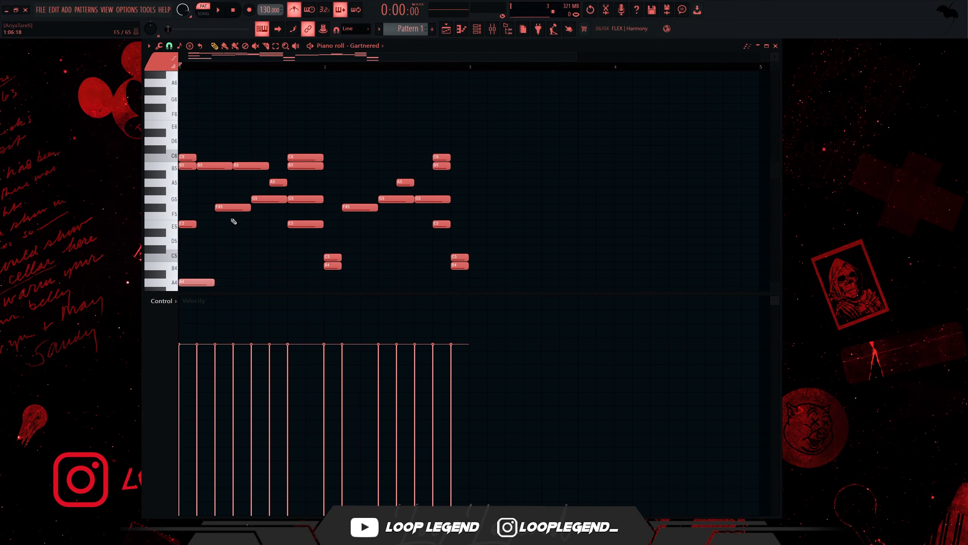
key("space")
scroll(214, 283, "down", 3)
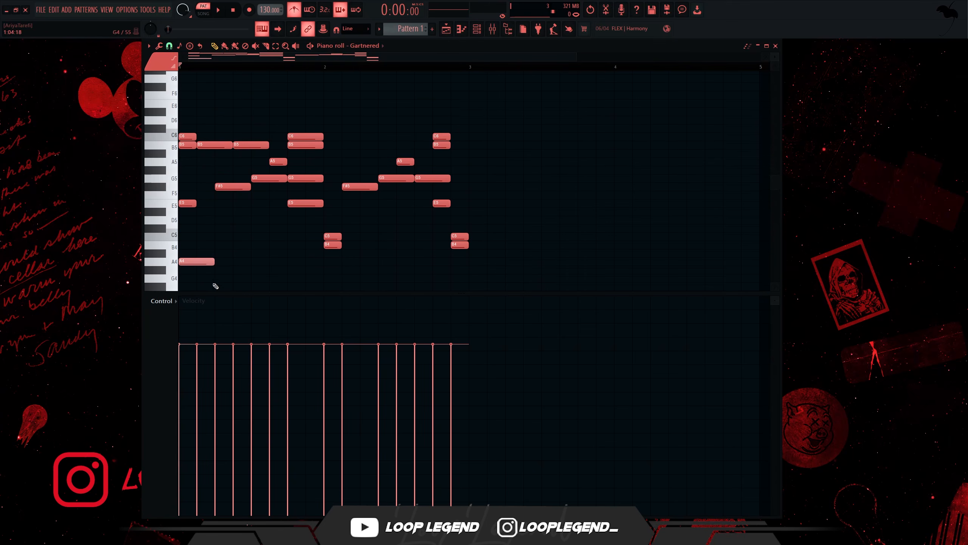
left_click(217, 241)
key("space")
left_click(254, 250)
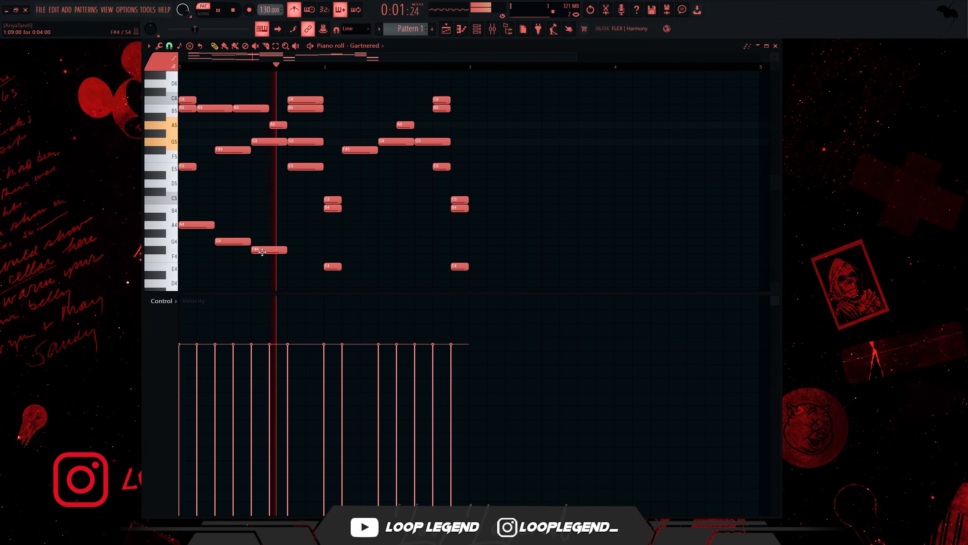
key("space")
left_click(223, 243)
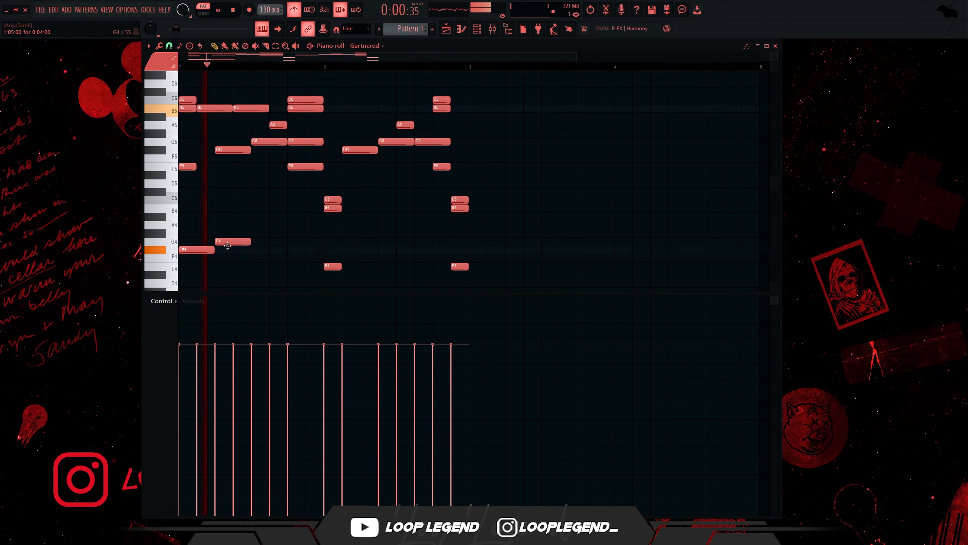
left_click(257, 250)
right_click(278, 251)
right_click(234, 242)
right_click(202, 250)
Add two consecutive two-step E4 bass notes at the start of bar 1 and play the pattern
key("space")
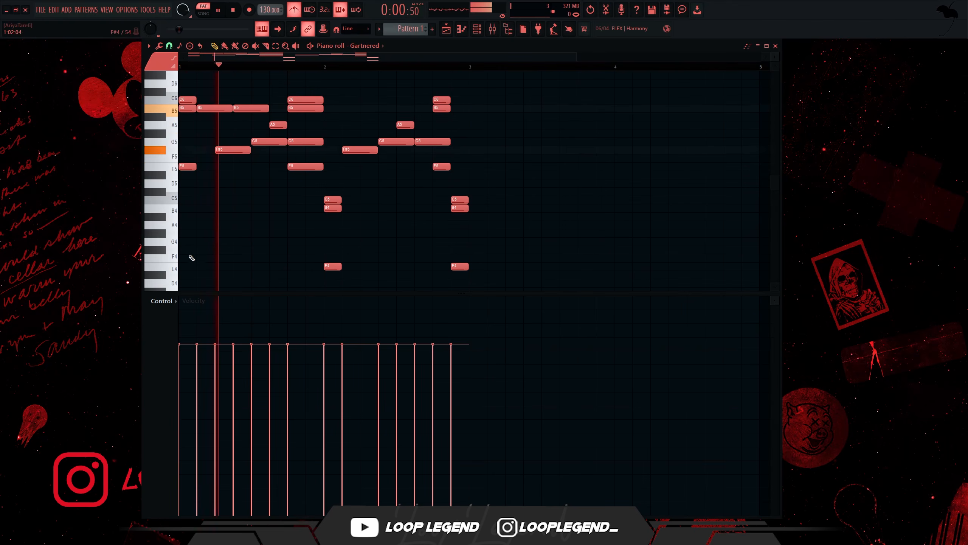
key("space")
key("space")
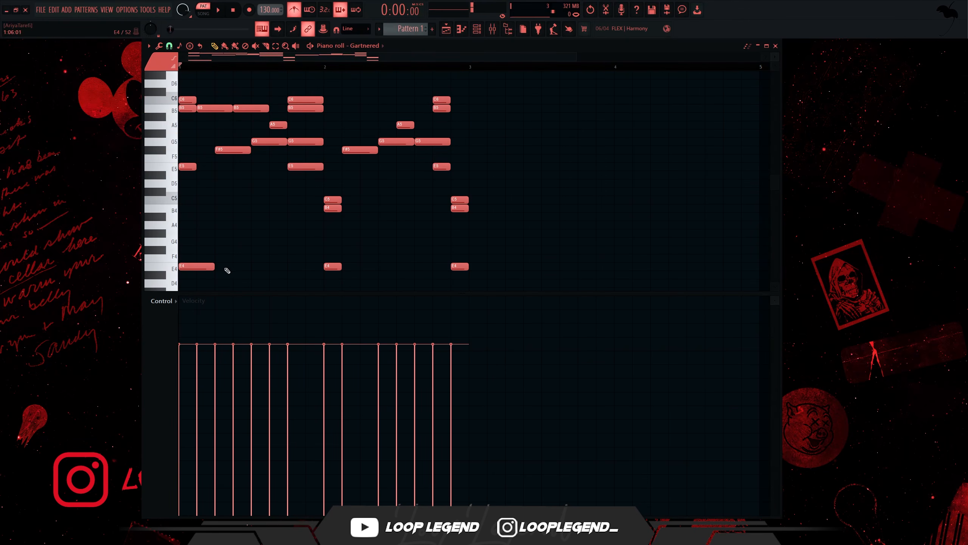
left_click_drag(214, 267, 196, 267)
key("space")
scroll(289, 244, "down", 3)
scroll(341, 197, "up", 4)
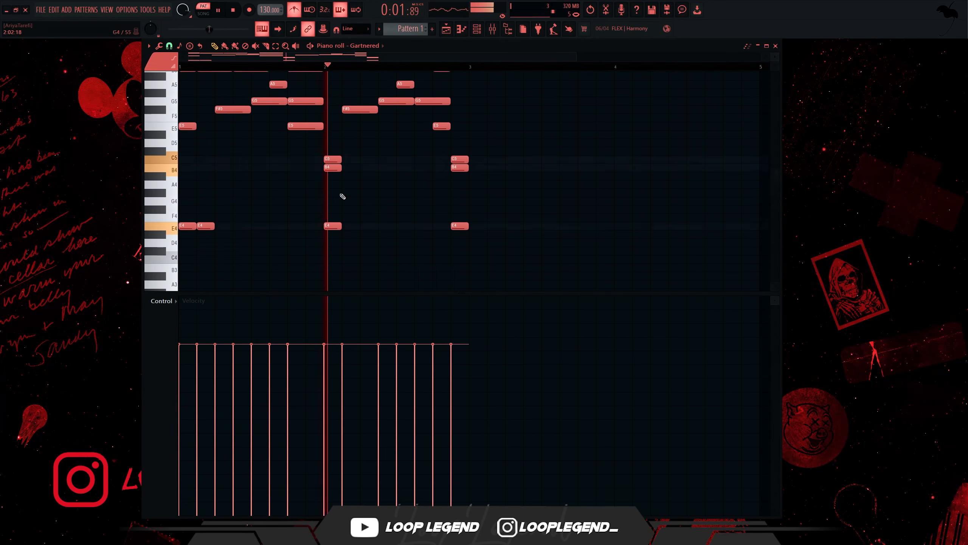
scroll(361, 239, "down", 5)
scroll(361, 239, "up", 5)
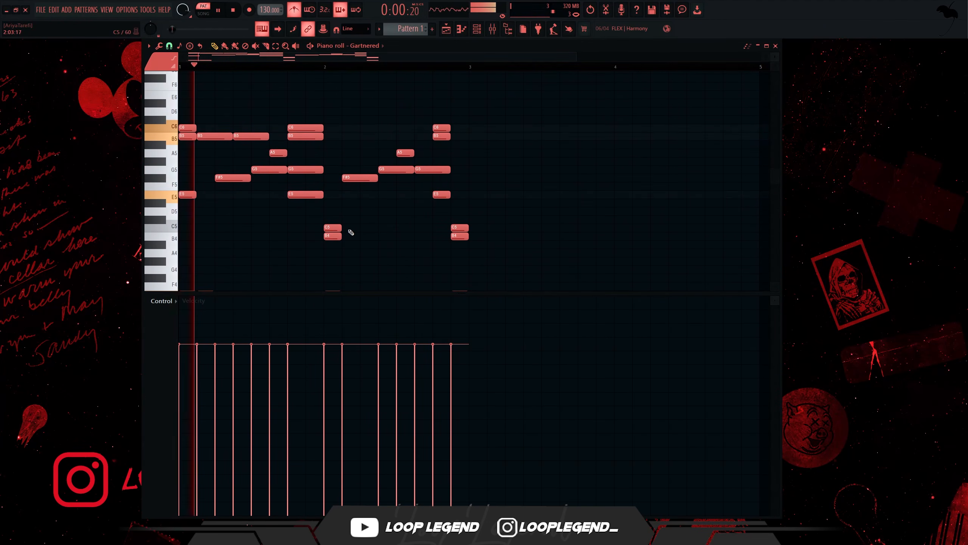
left_click_drag(456, 197, 366, 156)
key("space")
key("shift+Right")
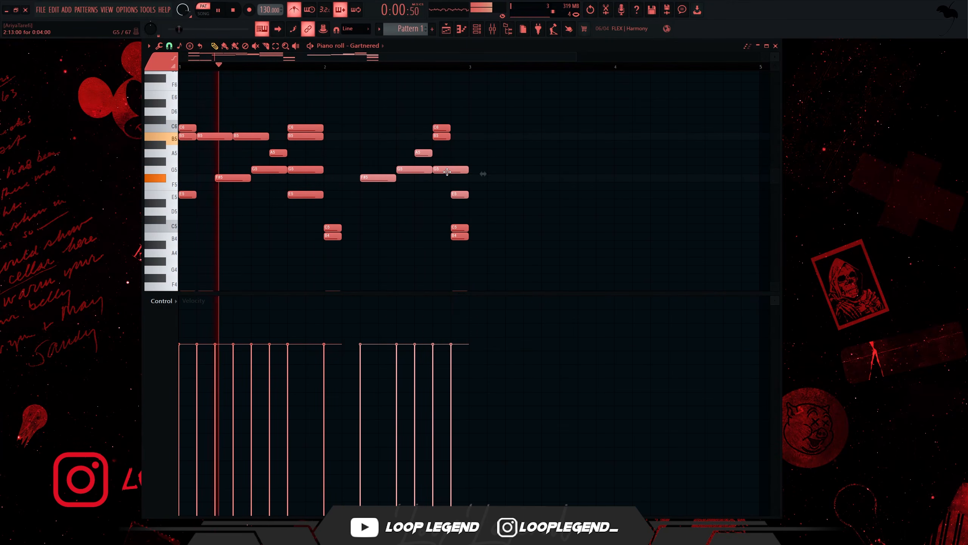
scroll(329, 143, "down", 2)
key("ctrl+z")
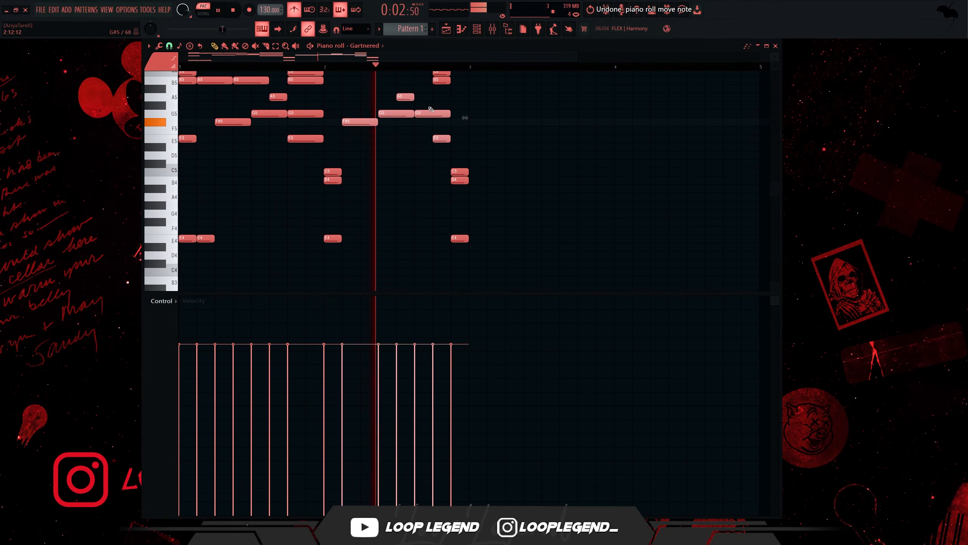
Move the bar 2 melody phrase F#5, G5, A5, G5 two steps later so it starts at step 5
left_click_drag(362, 130, 443, 114)
scroll(378, 134, "up", 2)
scroll(376, 136, "down", 4)
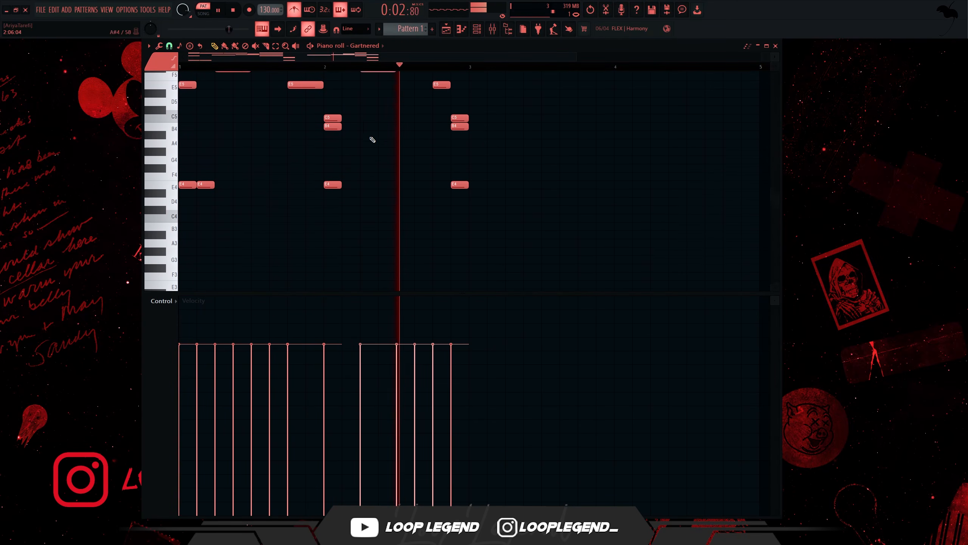
Add two-step bass notes in bar 2: E4 at step 3, G4 at step 5 and F#4 at step 7
scroll(289, 253, "up", 2)
left_click(347, 239)
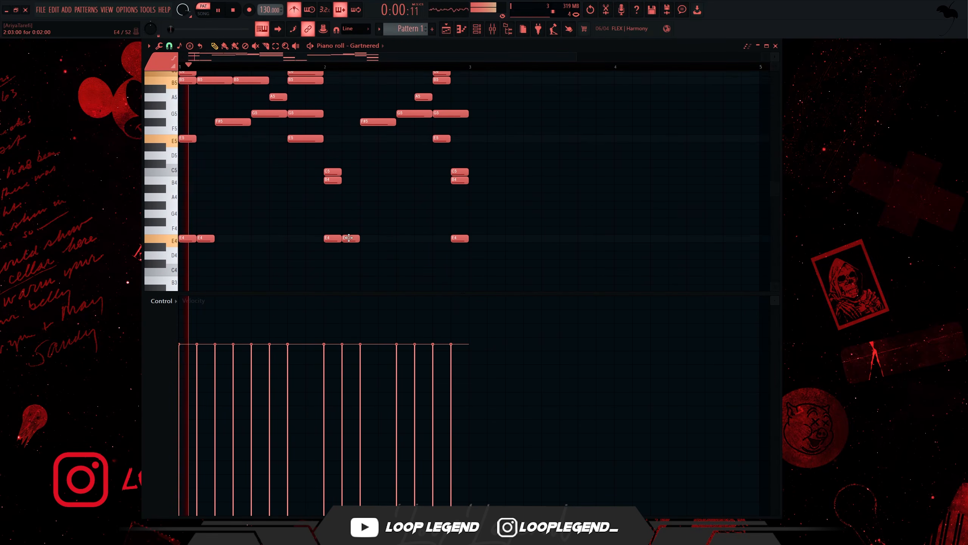
left_click(363, 216)
left_click(382, 222)
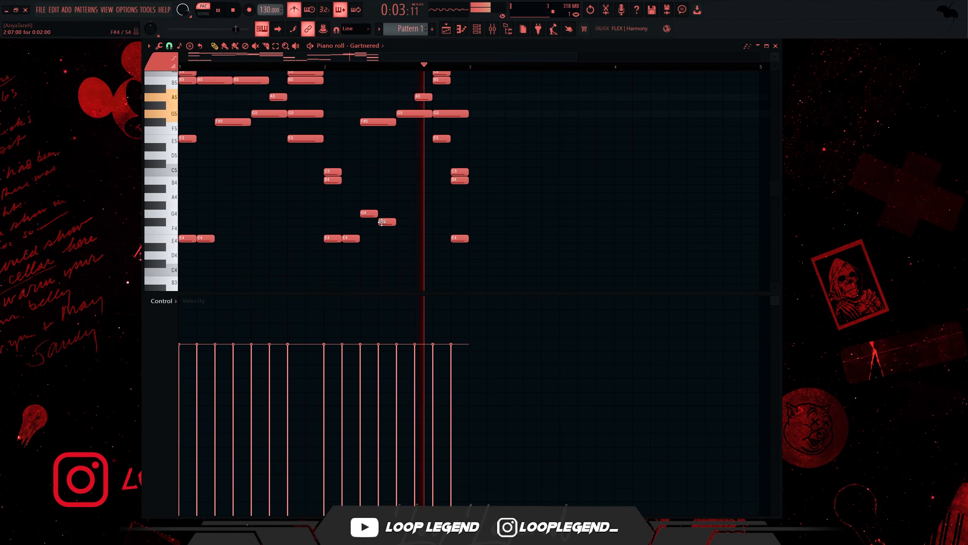
left_click_drag(367, 213, 366, 222)
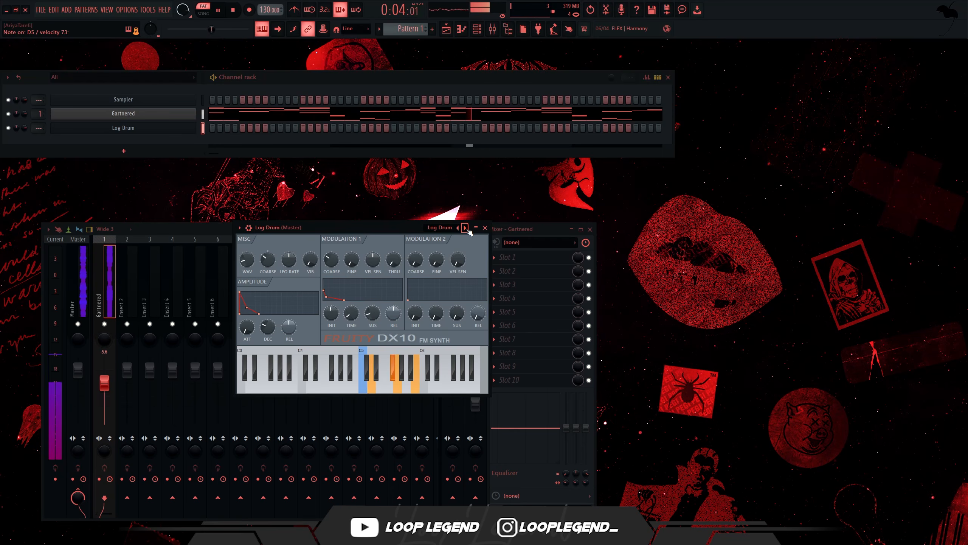
Audition Fruity DX10 presets including Movie Swell and Bass Pluck, load the Shoot preset and close the synth
left_click(466, 229)
left_click(466, 228)
right_click(446, 228)
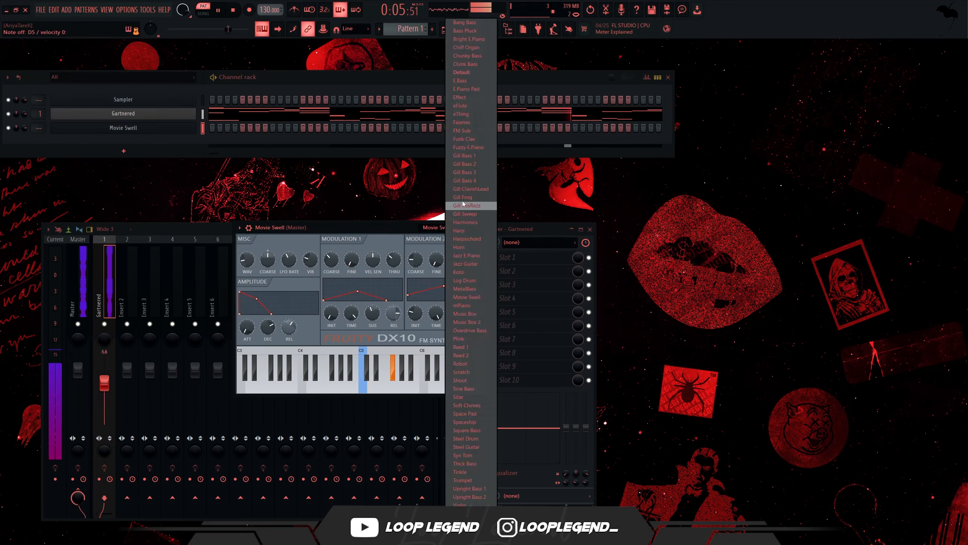
left_click(465, 31)
right_click(442, 228)
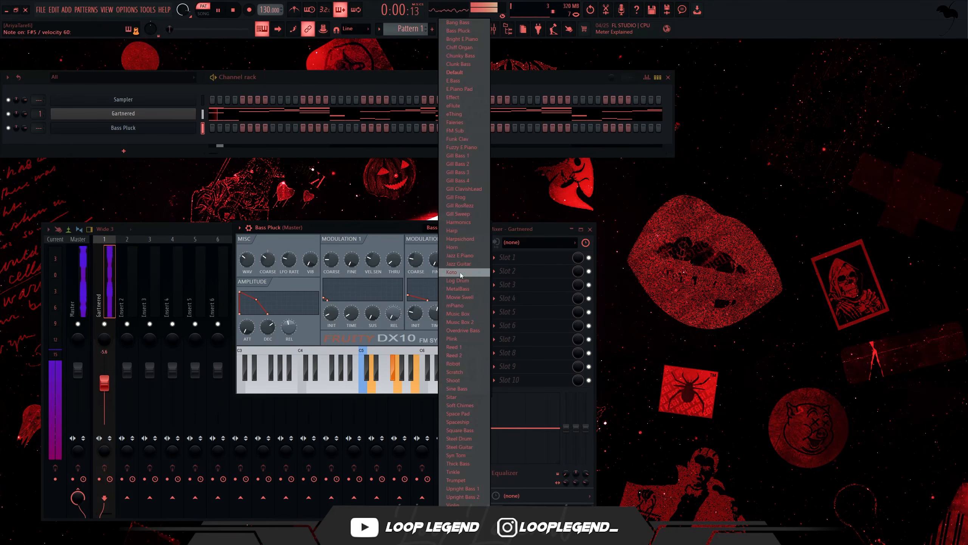
left_click(460, 272)
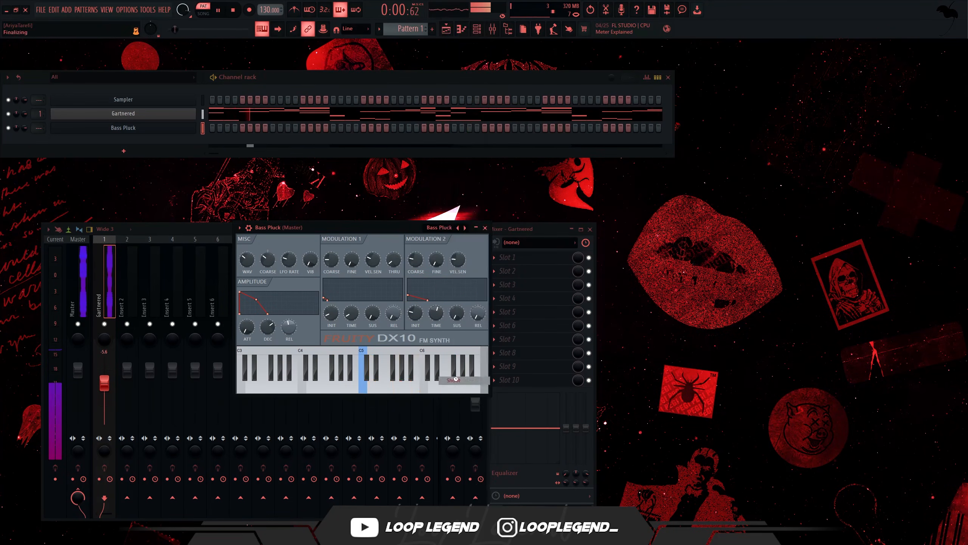
left_click(485, 228)
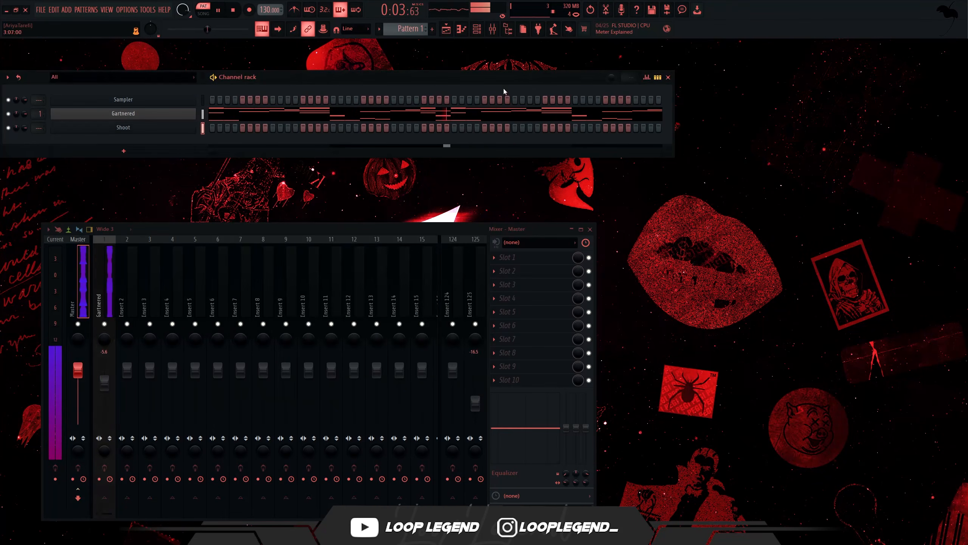
Open the Shoot channel's piano roll and add an eight-step D5 note at the start of bar 1
left_click(466, 32)
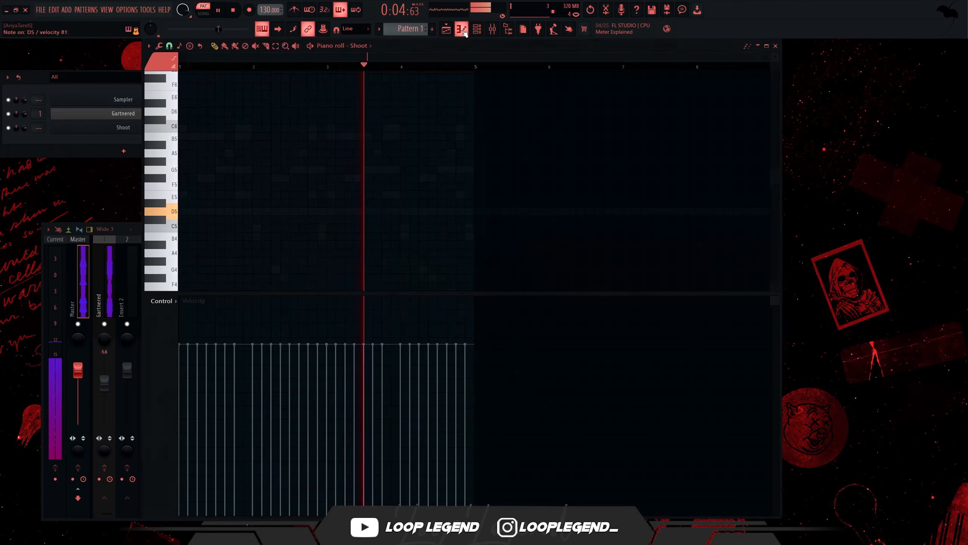
left_click(188, 211)
key("space")
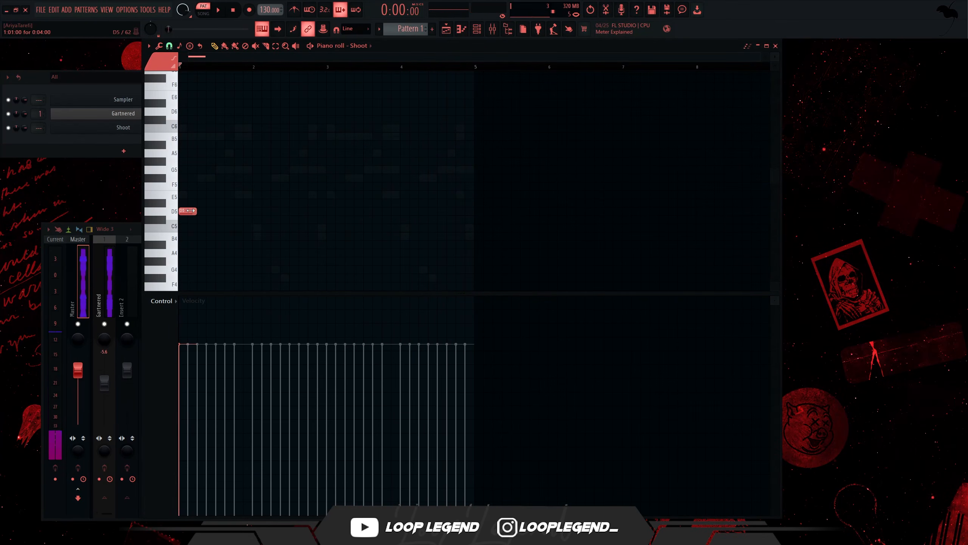
key("space")
key("space")
Add an eight-step G5 note at step 9 of bar 1 and play the pattern
left_click(226, 169)
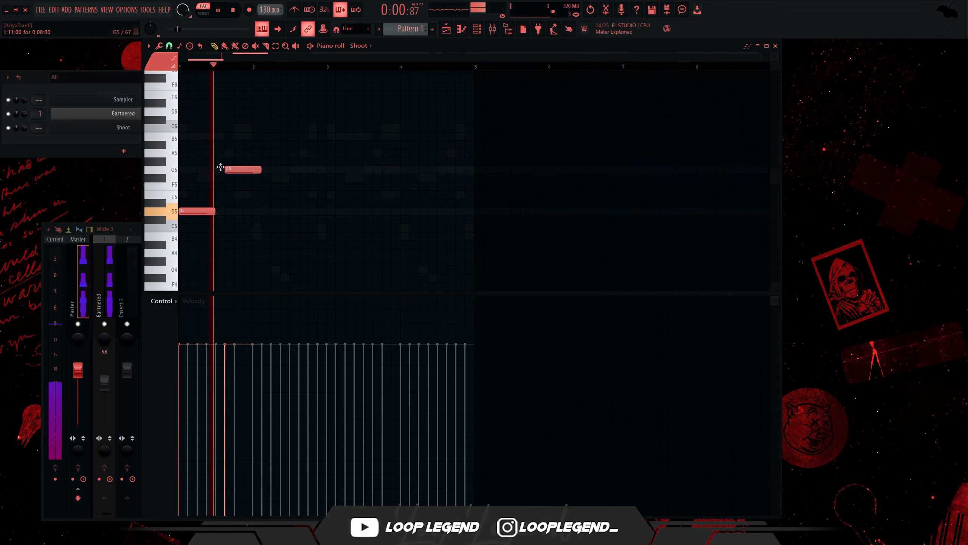
key("space")
right_click(235, 173)
left_click(226, 170)
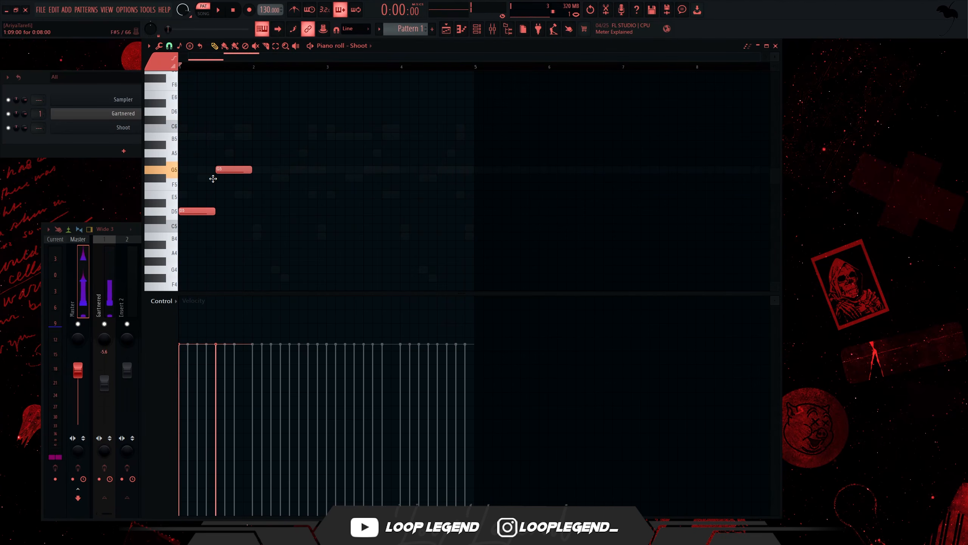
key("space")
left_click(230, 194)
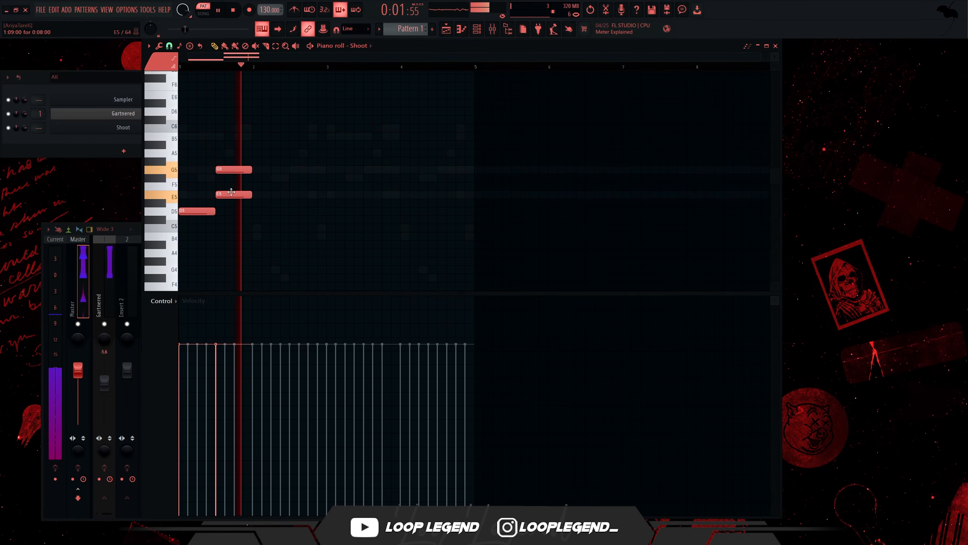
right_click(231, 194)
Add eight-step notes in bar 2: F#5 at step 1 and E5 at step 9
left_click(255, 171)
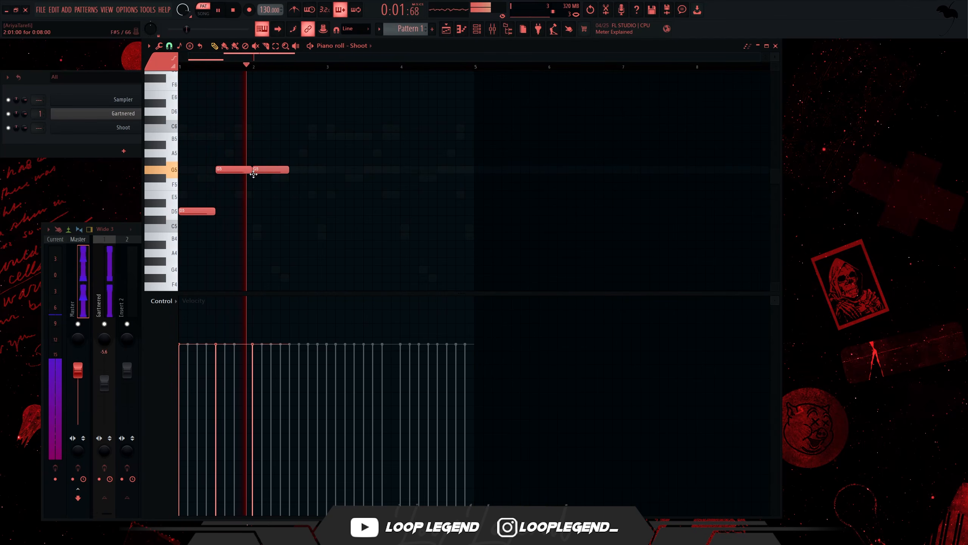
right_click(256, 172)
left_click(261, 178)
left_click_drag(287, 188, 307, 195)
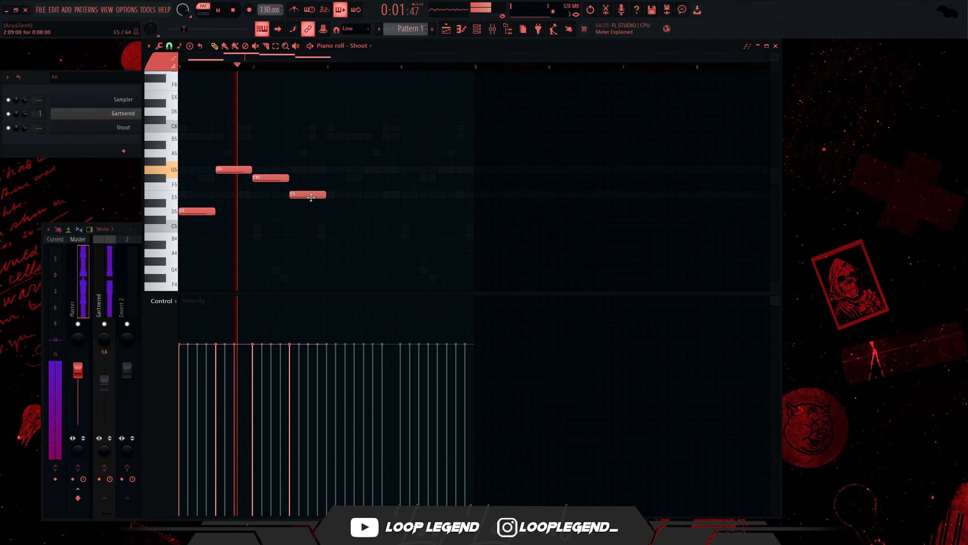
Replace the F#5 note at the start of bar 2 with an eight-step D5 and duplicate the two-bar melody into bars 3 and 4
key("ctrl+b")
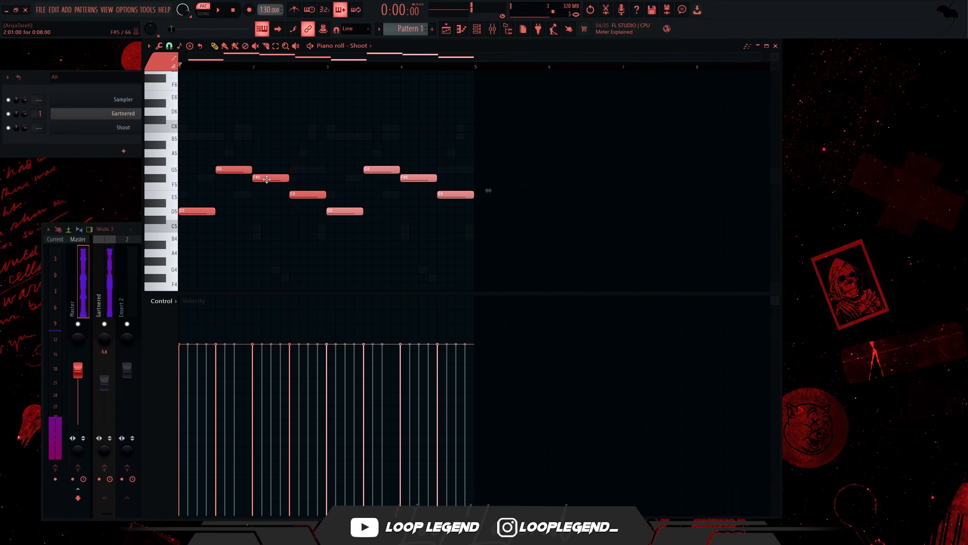
key("ctrl+z")
key("space")
right_click(267, 179)
left_click(254, 211)
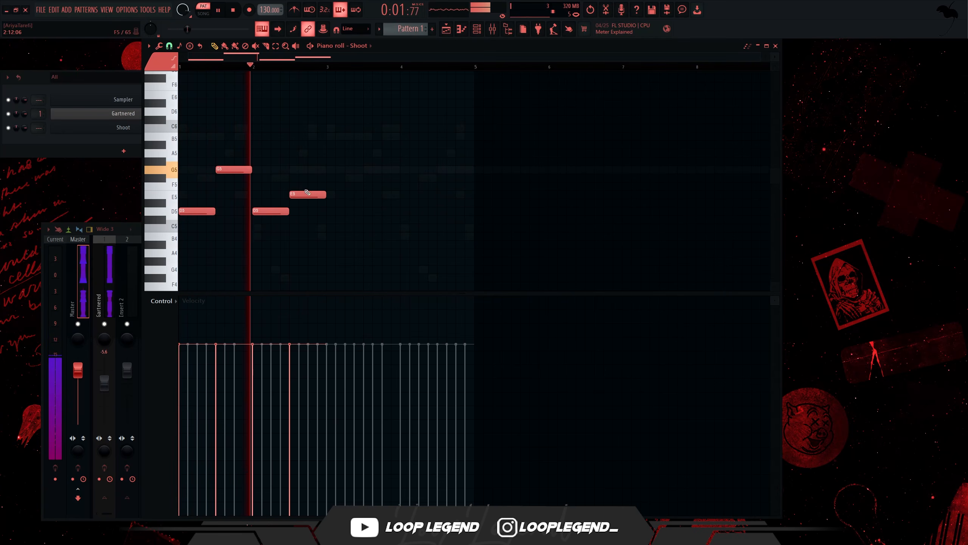
key("ctrl+b")
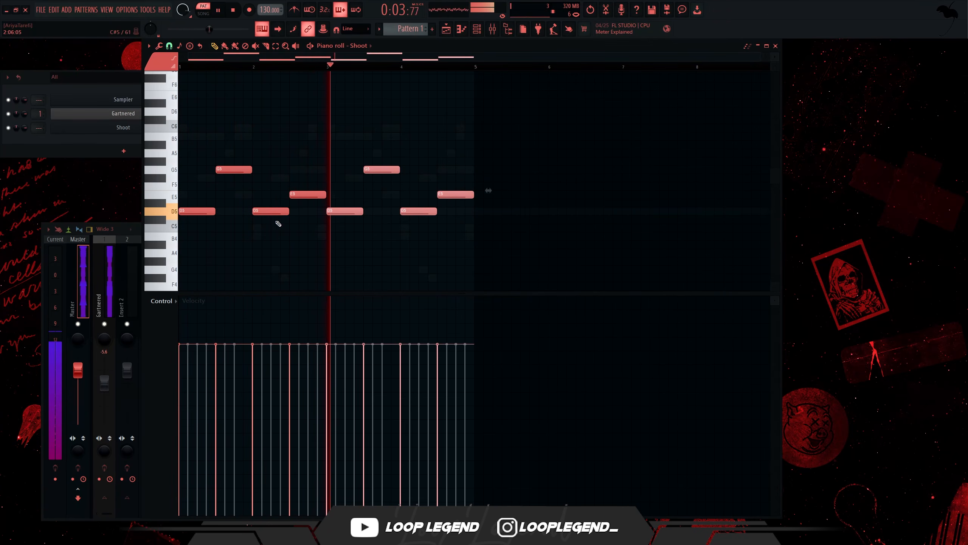
left_click(192, 136)
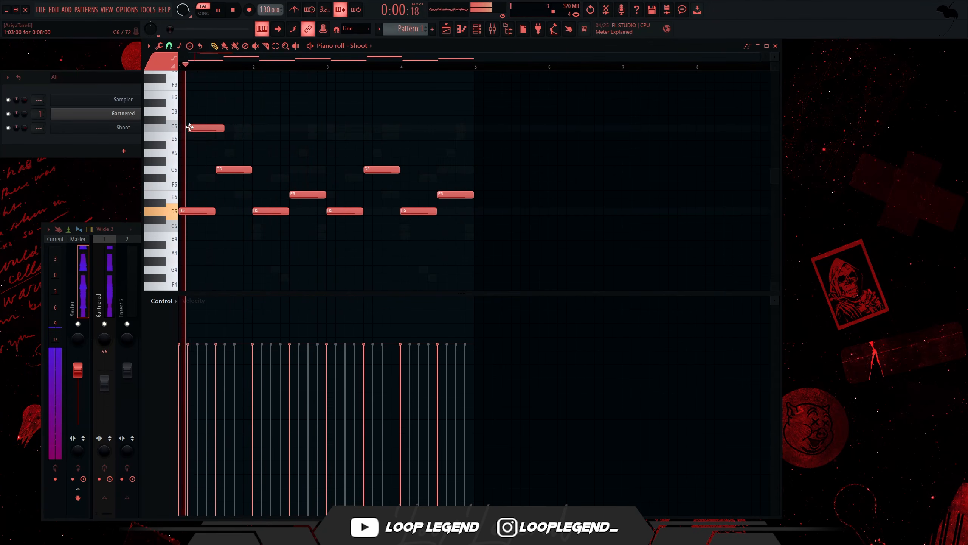
right_click(198, 134)
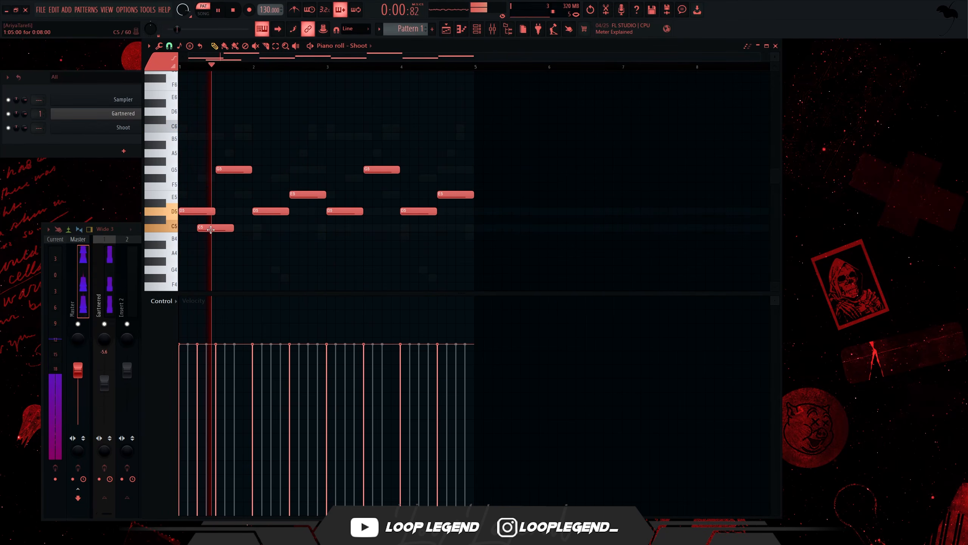
scroll(199, 259, "down", 5)
scroll(190, 244, "down", 5)
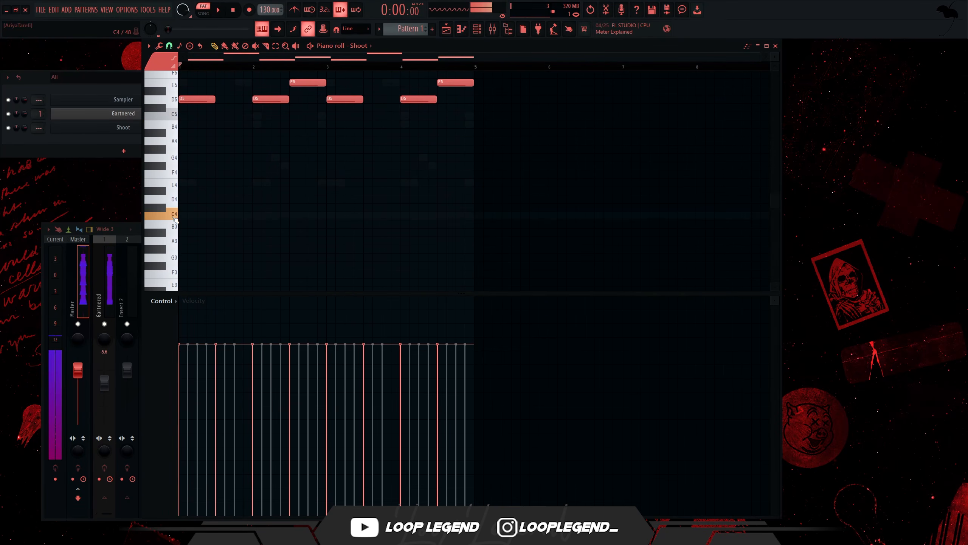
key("space")
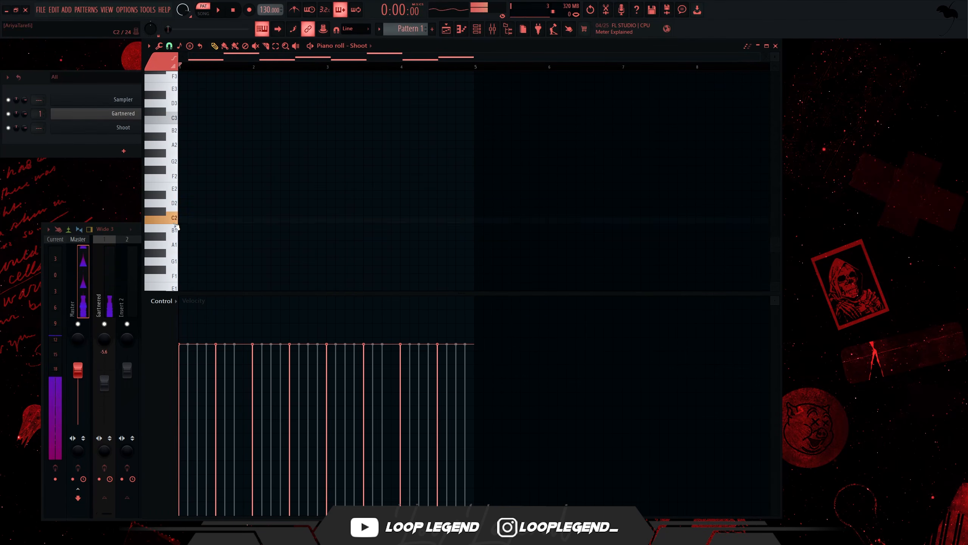
Add two eight-step low notes, C4 at the start of bar 1 and B3 at step 9 of bar 2, while playing the pattern
scroll(177, 227, "up", 6)
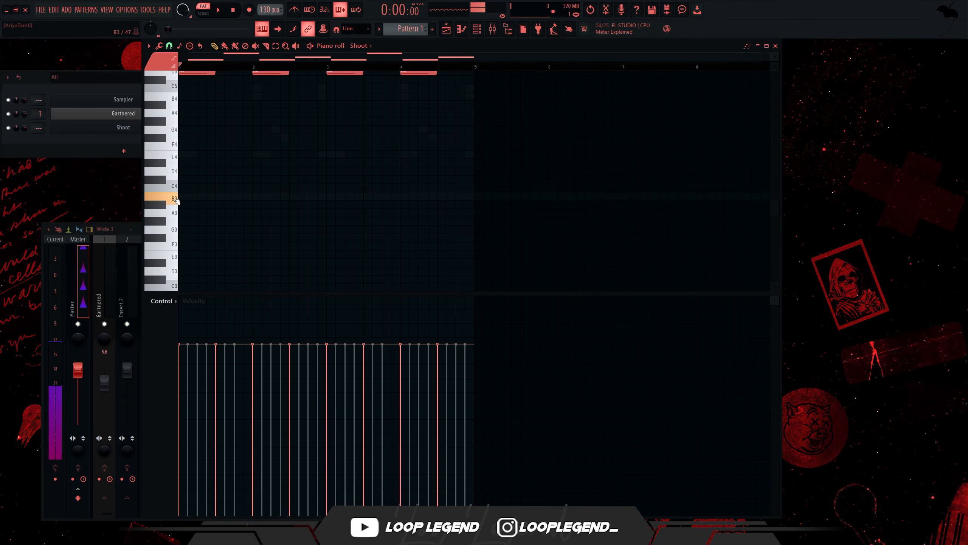
left_click(185, 191)
key("space")
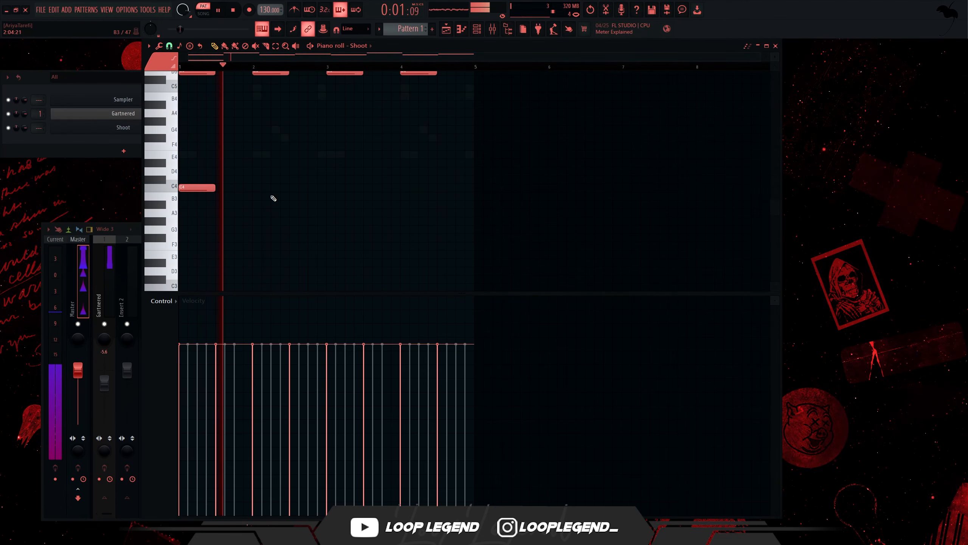
left_click(254, 196)
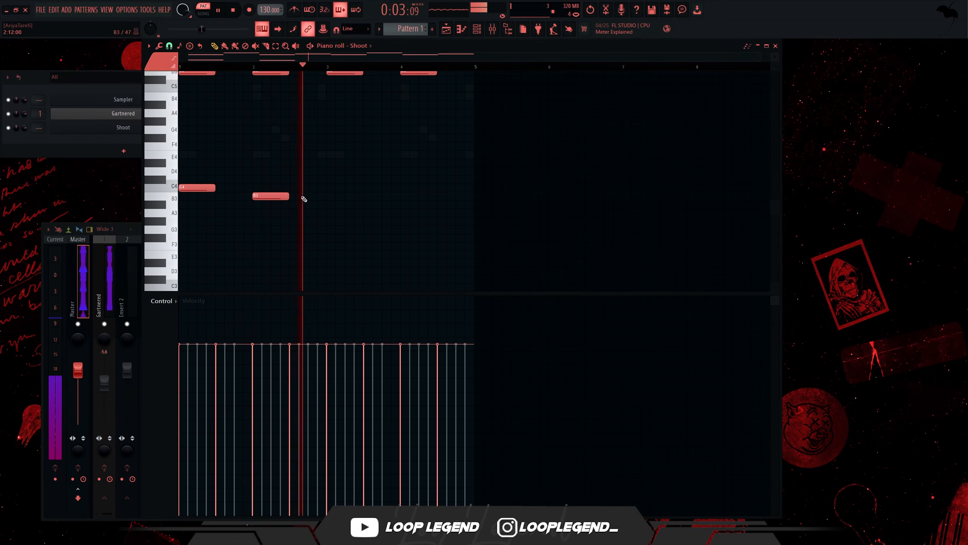
key("space")
left_click_drag(268, 196, 296, 197)
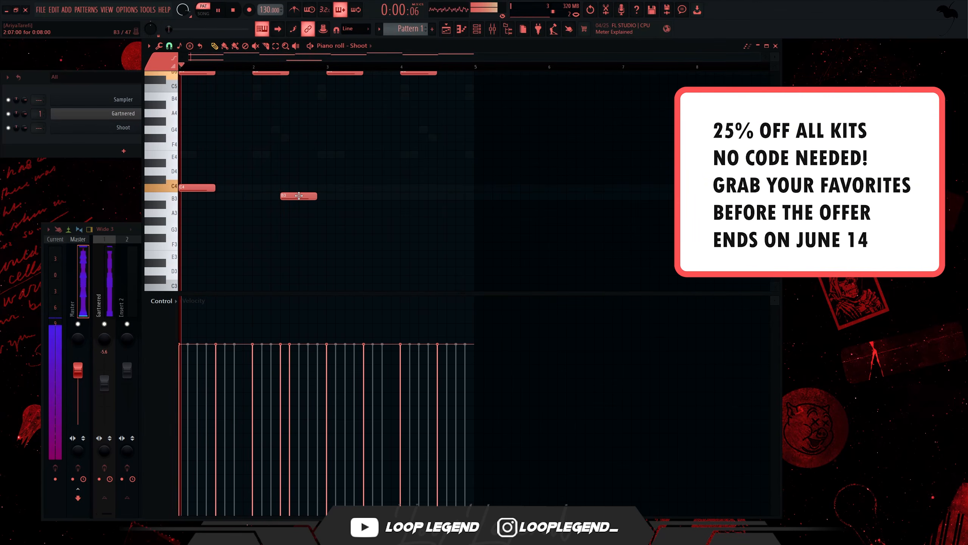
left_click_drag(299, 196, 187, 177)
Duplicate the low C4 and B3 notes into bars 3 and 4
key("ctrl+b")
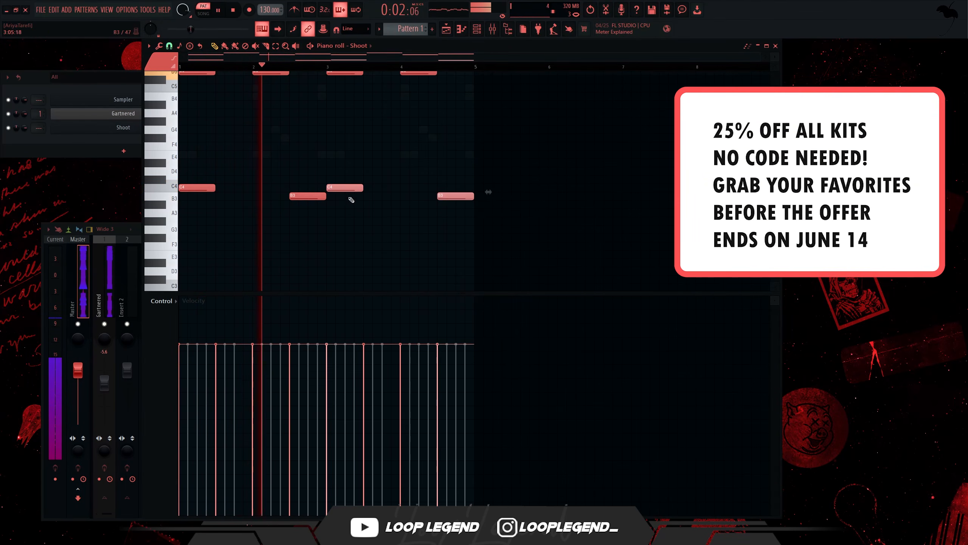
left_click_drag(339, 262, 344, 253)
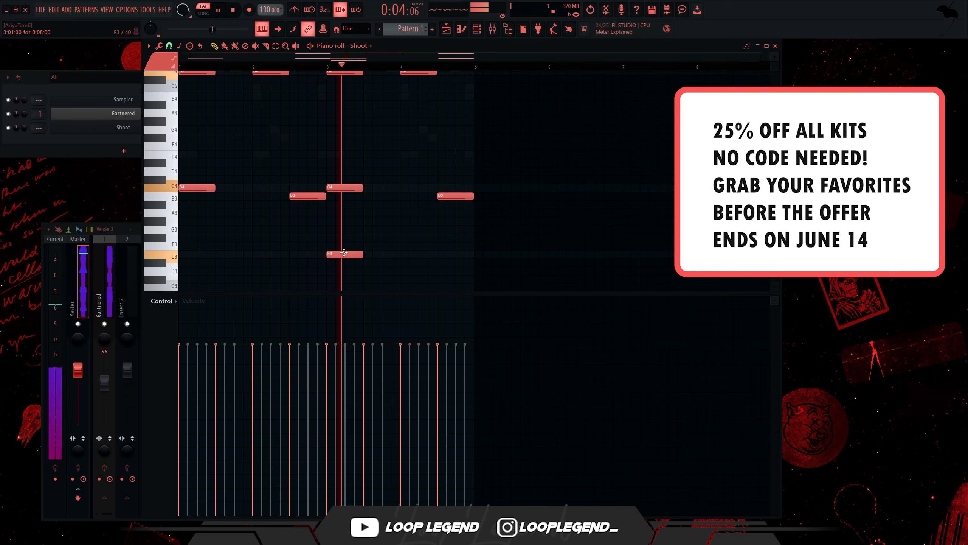
right_click(344, 253)
scroll(466, 226, "up", 2)
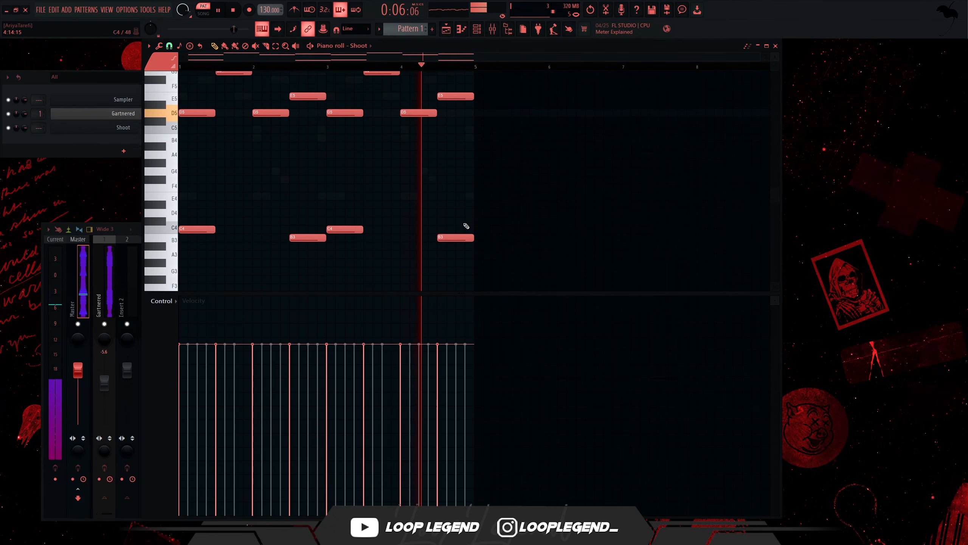
Route Shoot to mixer insert 2 and add Fruity Parametric EQ 2 in slot 5 with the Low Cut + High Cut preset
key("F7")
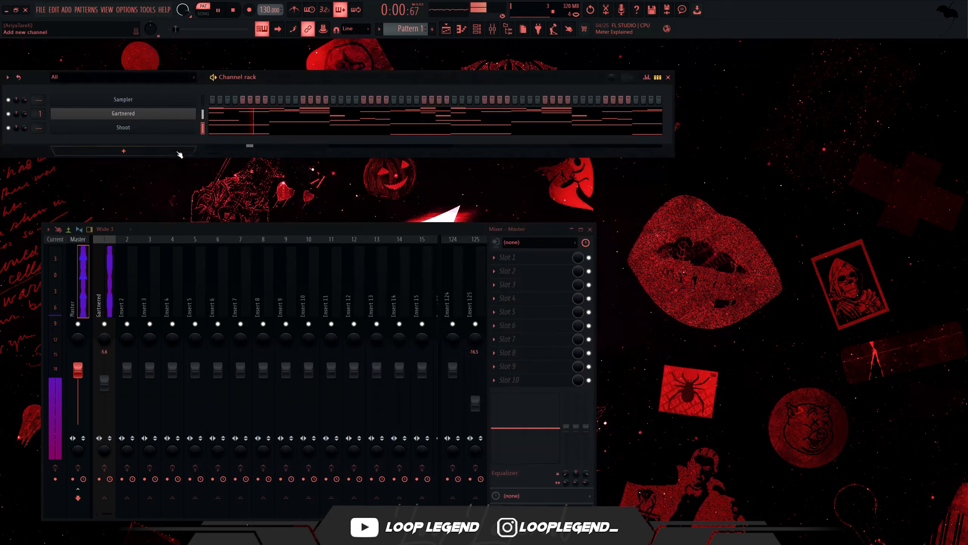
left_click(521, 322)
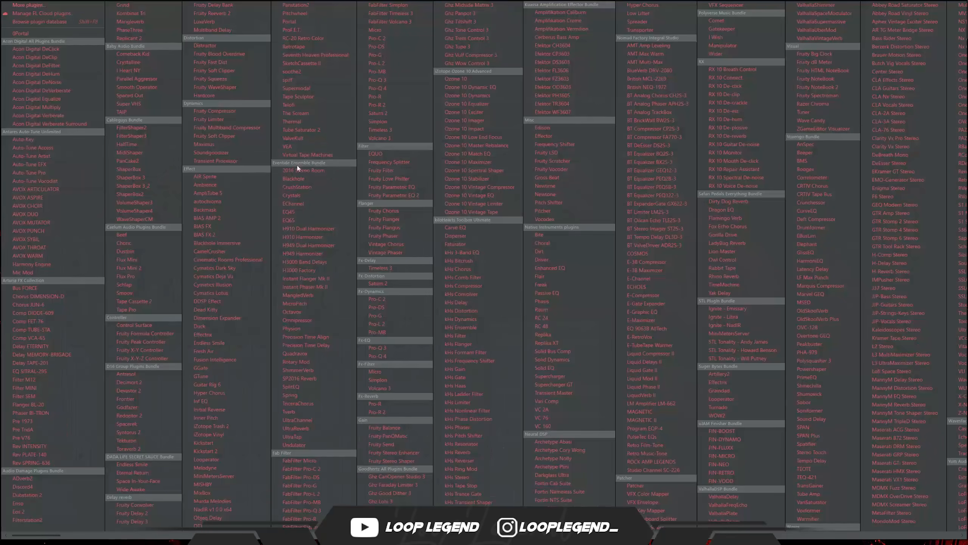
left_click(297, 165)
left_click(327, 104)
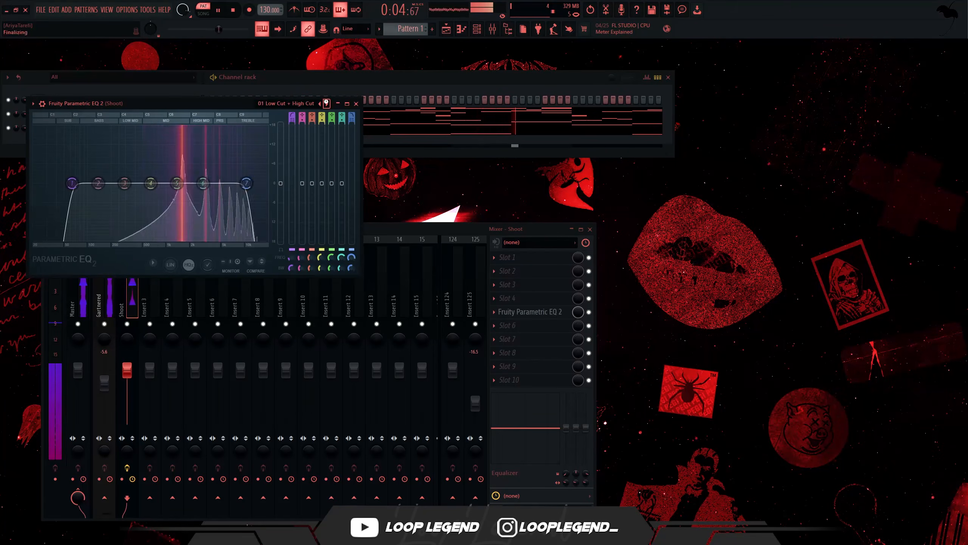
Adjust the first band of Shoot's Fruity Parametric EQ 2 on the Low Cut + High Cut preset
left_click(327, 103)
left_click_drag(291, 122, 300, 206)
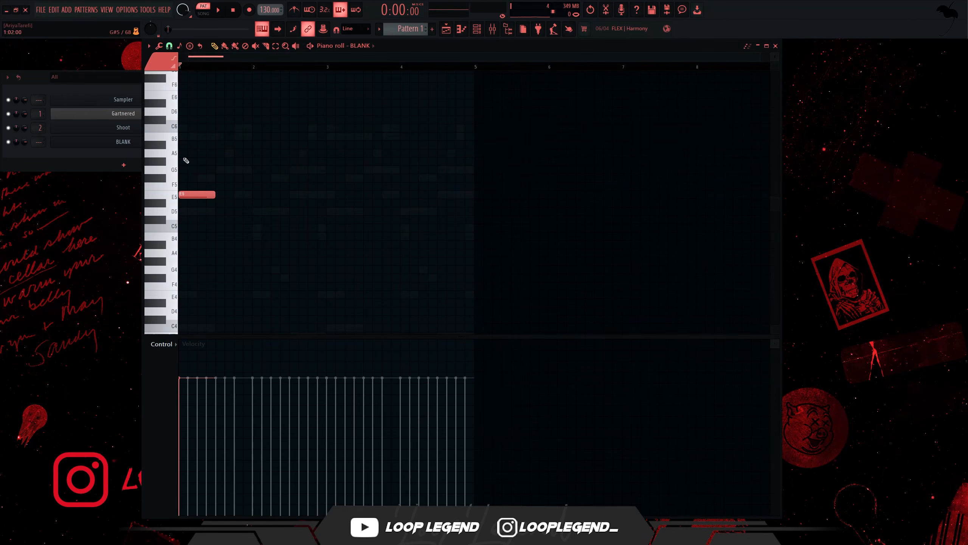
Complete an E5, A5, B5 and C6 chord at the start of BLANK's bar 1 and shorten it to two steps
left_click(184, 153)
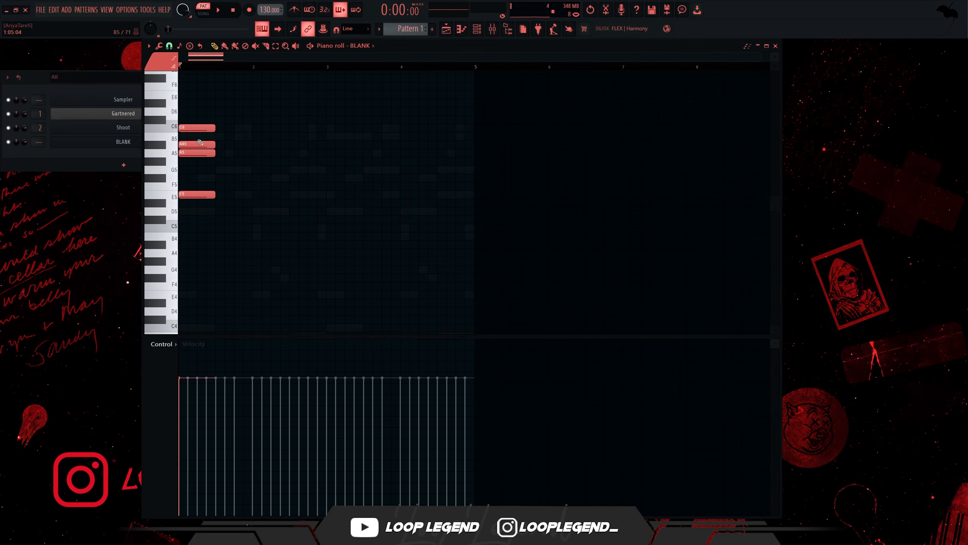
left_click_drag(217, 108, 180, 258)
scroll(230, 136, "down", 1)
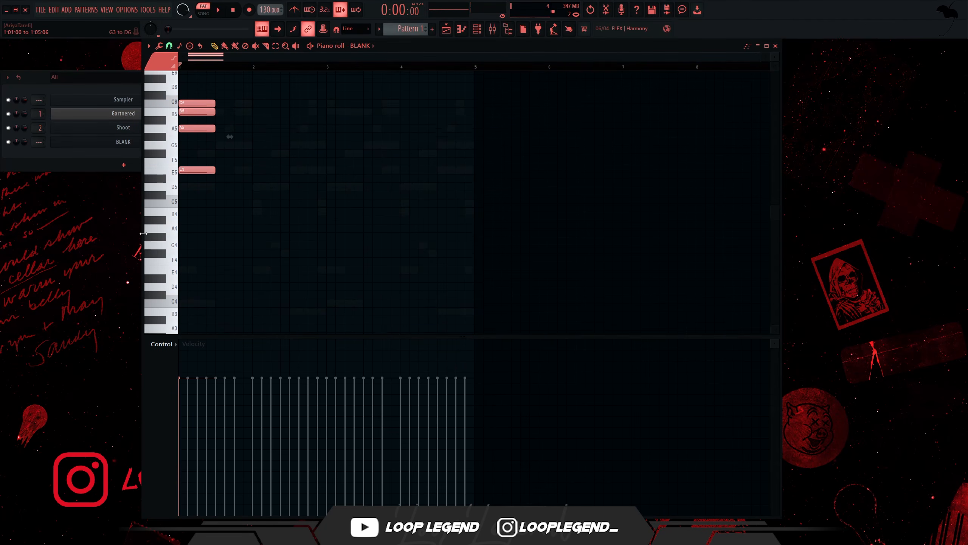
left_click_drag(214, 128, 188, 128)
key("space")
scroll(205, 153, "up", 5)
scroll(185, 160, "up", 2)
key("space")
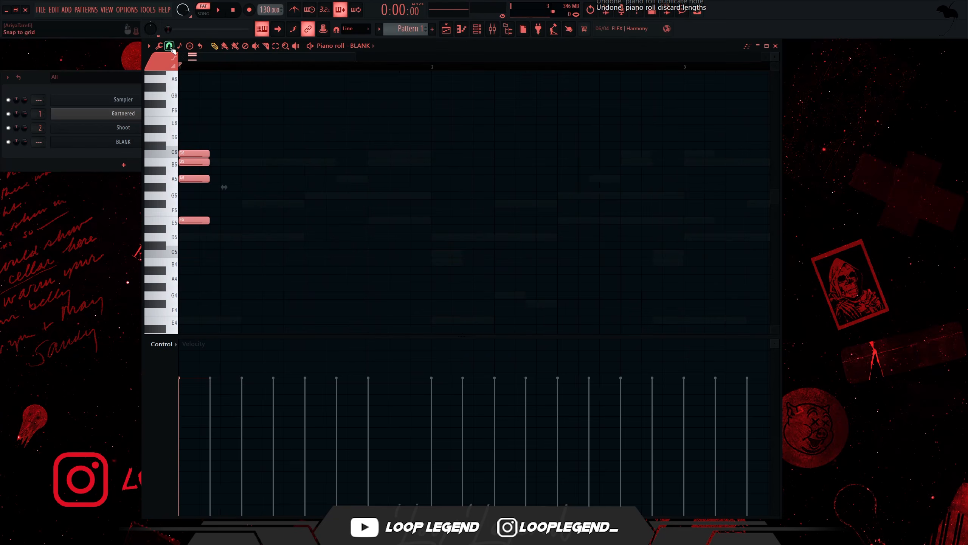
Change the grid snap, shorten the chord to one step and repeat it every two steps through bar 1
left_click(169, 46)
left_click(186, 147)
left_click_drag(208, 162, 405, 156)
key("space")
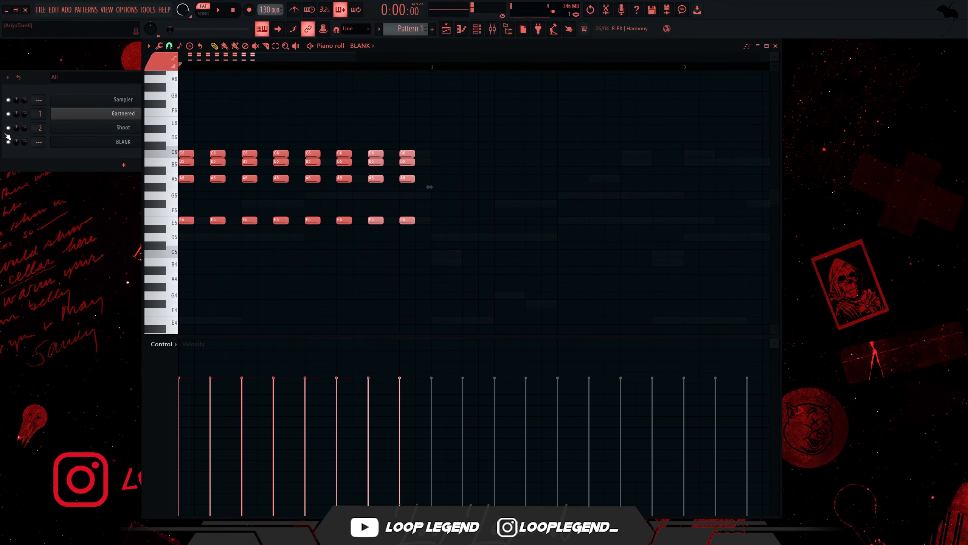
Mute the Gartnered channel, play the pattern with the new chords and hide the channel rack
left_click(9, 112)
key("space")
key("space")
key("F6")
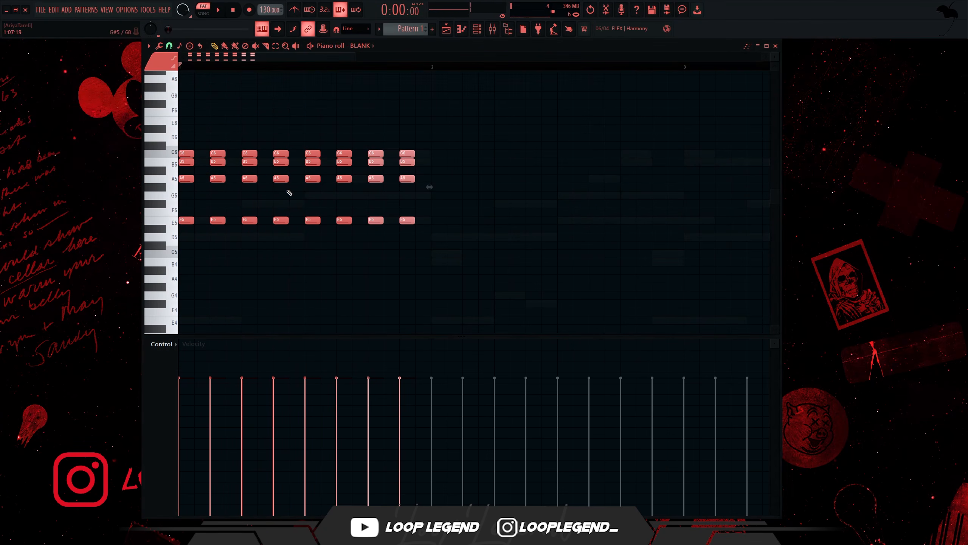
Delete the C6 notes from the third, fourth and fifth chords and the A5 note from the fifth chord
key("space")
right_click(250, 153)
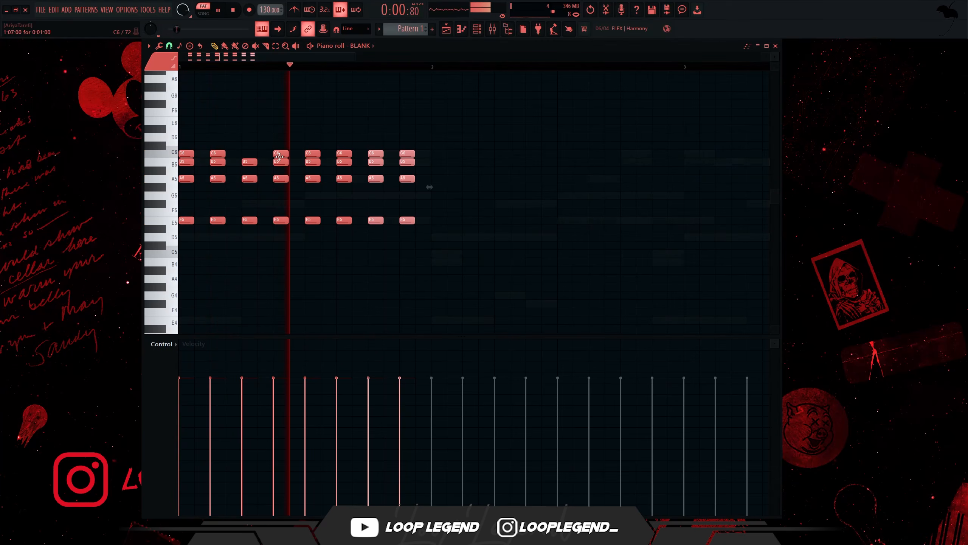
key("space")
key("space")
right_click(281, 154)
key("space")
key("space")
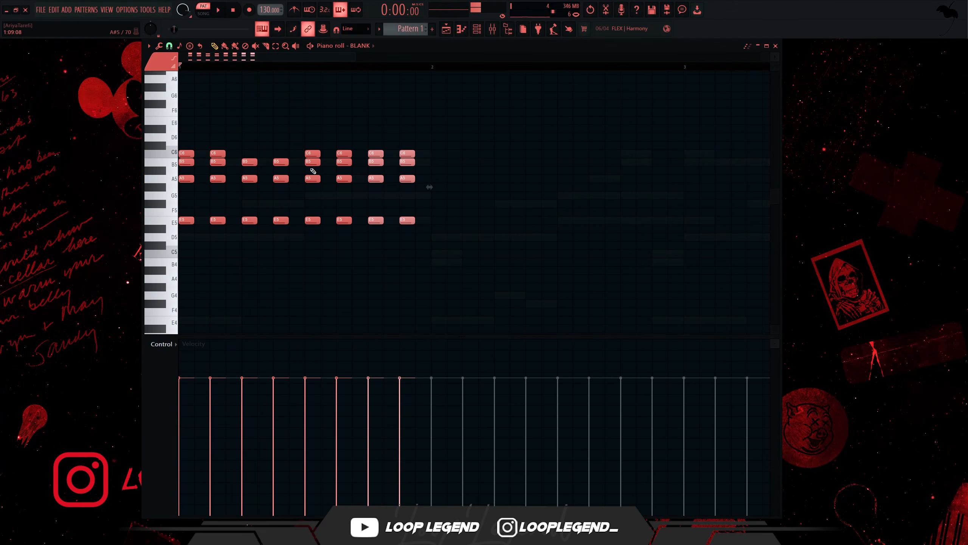
right_click(311, 154)
key("space")
key("space")
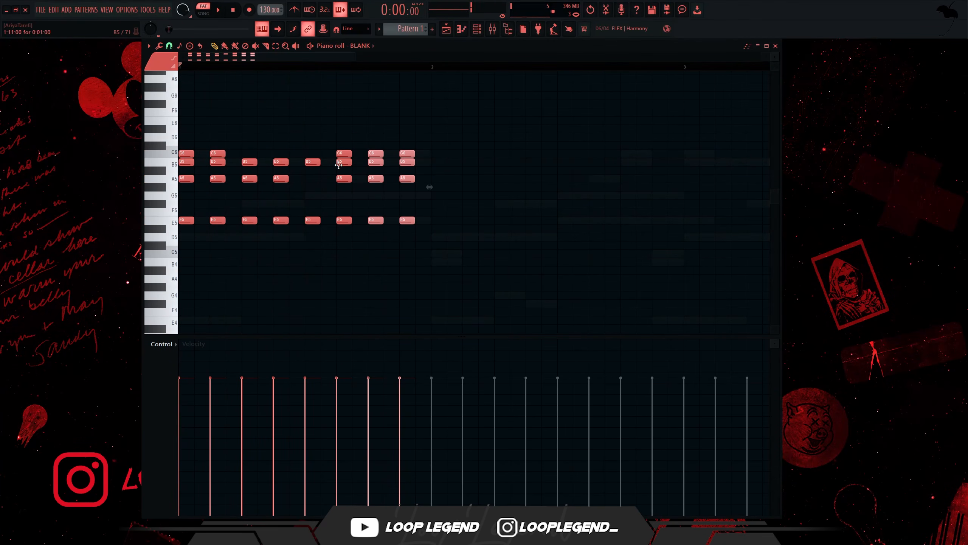
right_click(343, 178)
right_click(344, 153)
key("space")
key("space")
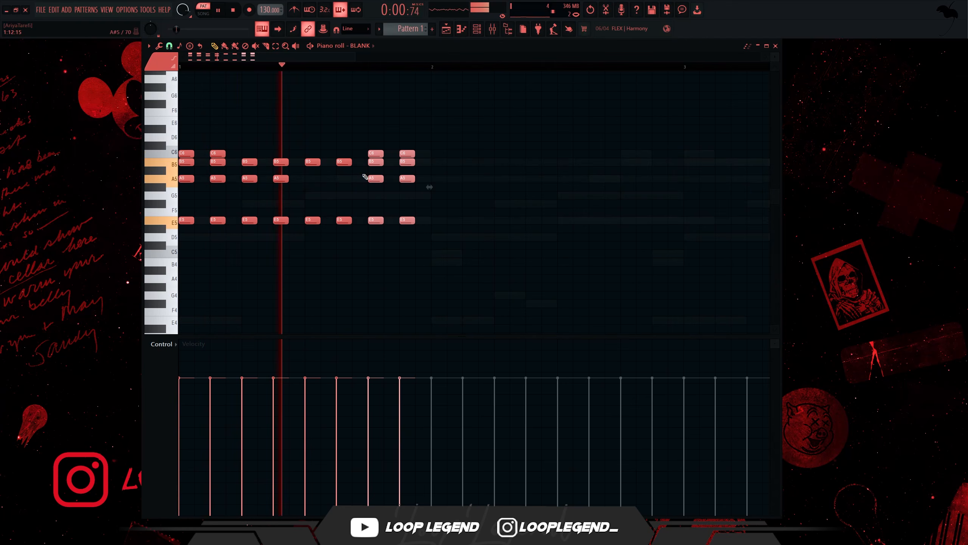
key("space")
key("ctrl+z")
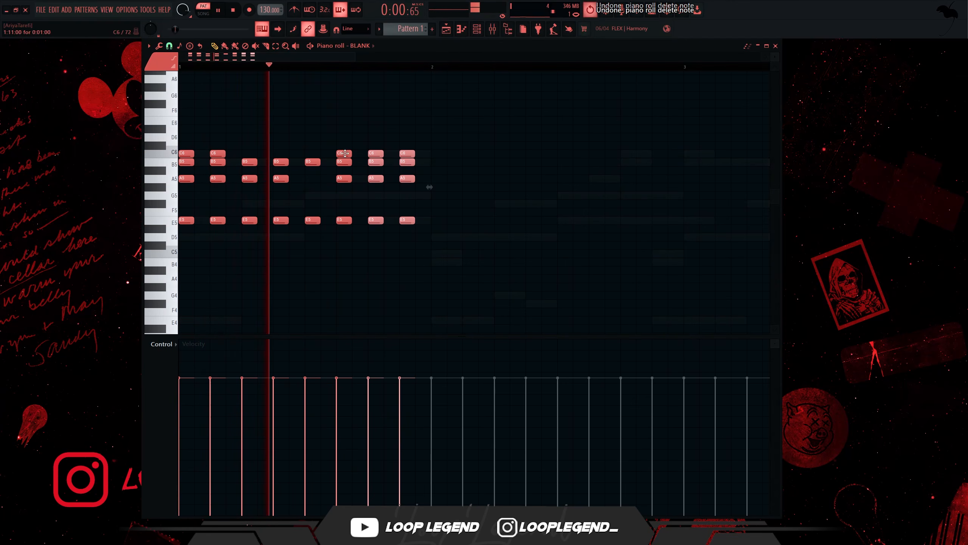
Delete A5 from the sixth chord, C6 from the seventh and B5 from the eighth while playing the pattern
right_click(348, 153)
key("space")
right_click(348, 178)
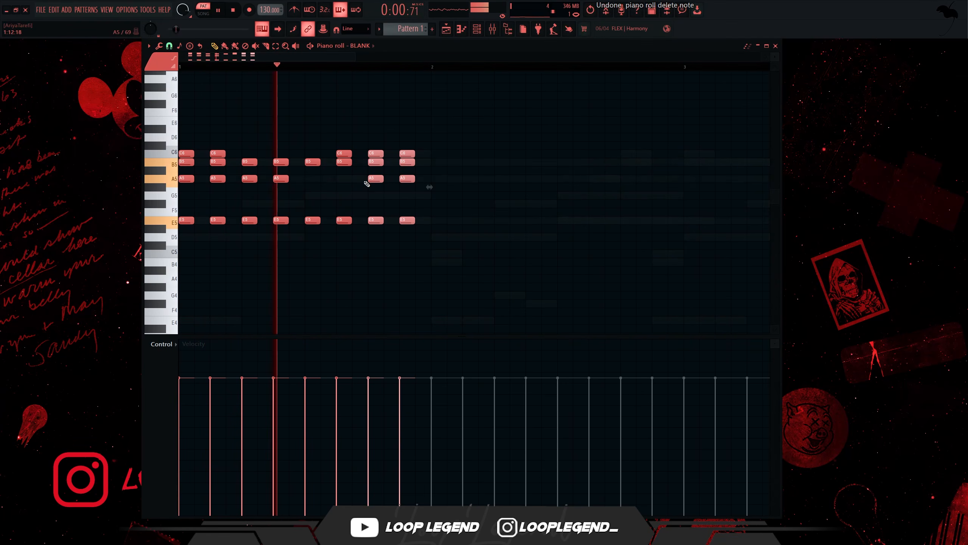
key("space")
key("space")
right_click(376, 153)
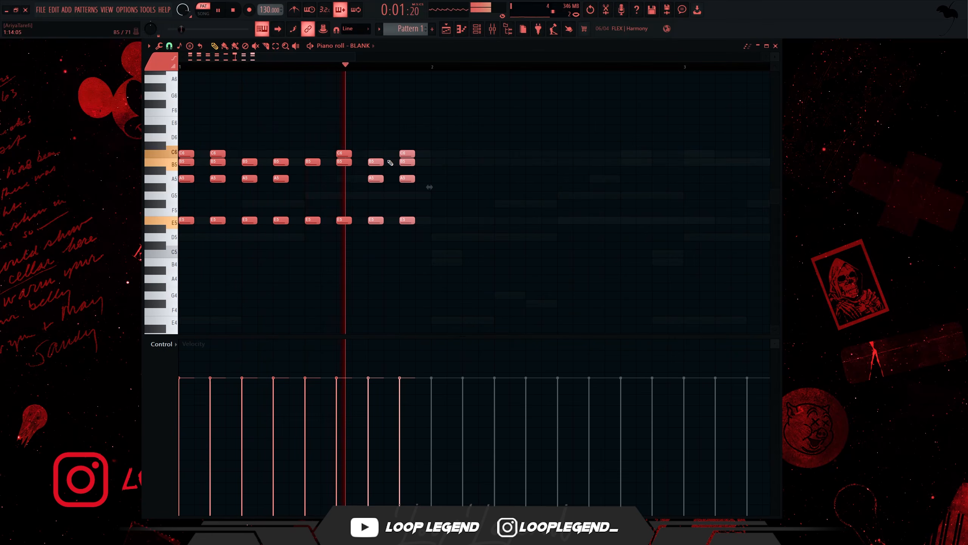
key("space")
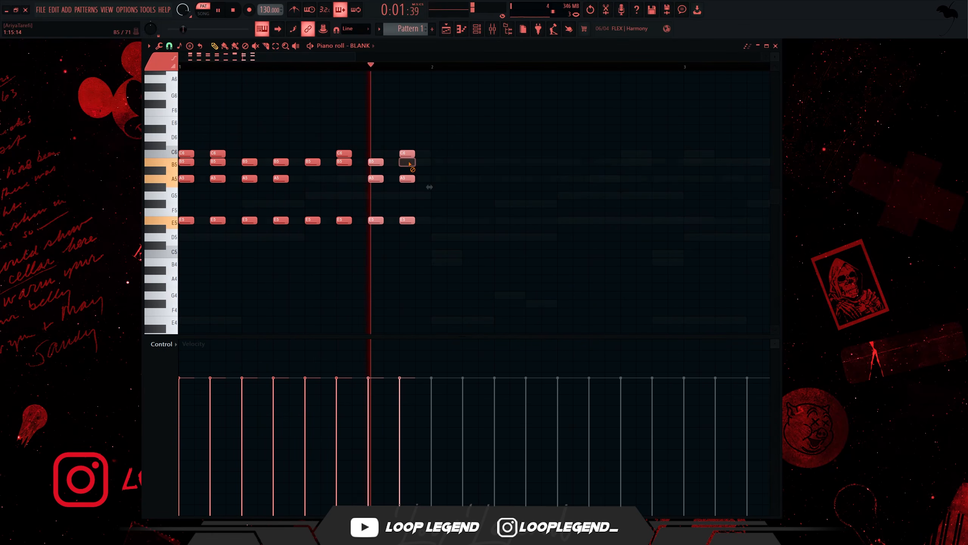
Duplicate BLANK's bar 1 chord rhythm to fill bars 2 through 4
key("ctrl+b")
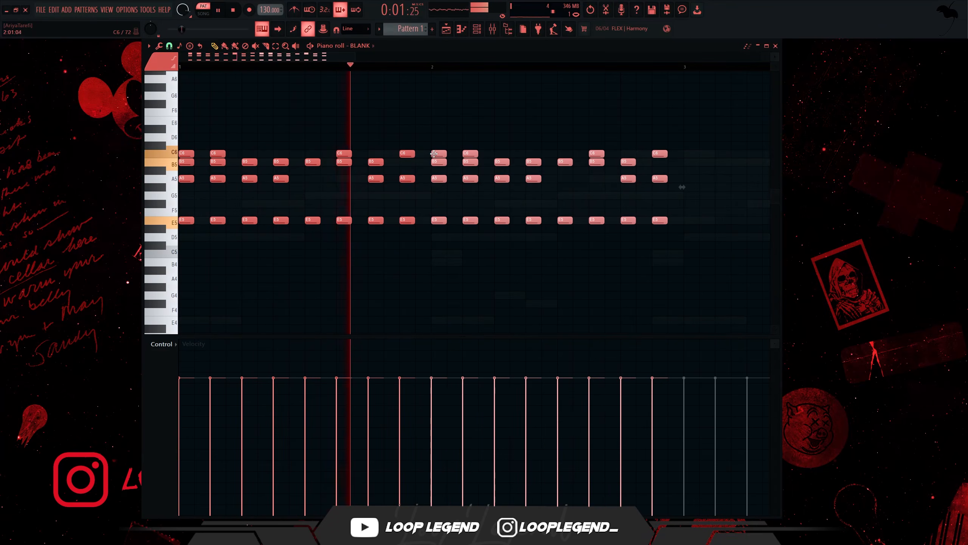
scroll(457, 141, "down", 3)
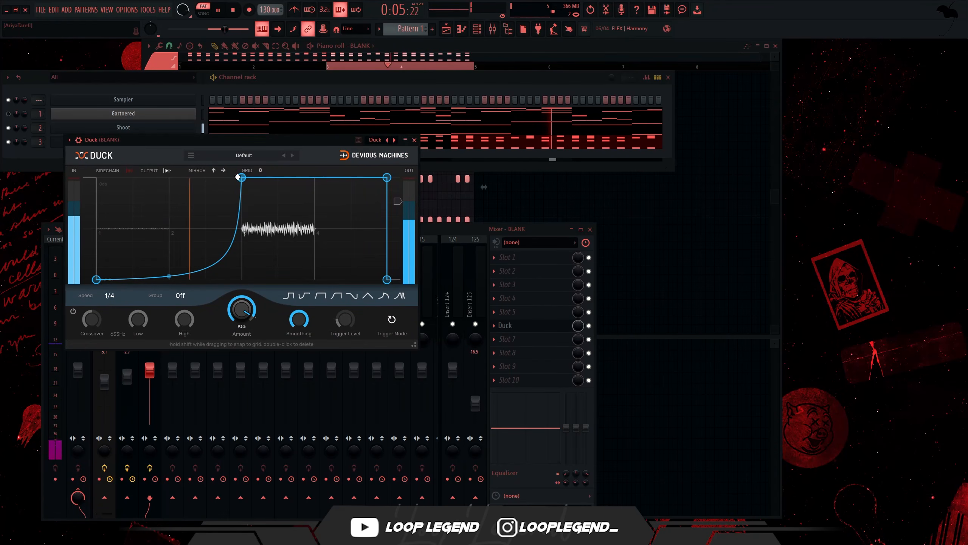
Load the user preset 01 looplegend_ in Duck on the BLANK insert
left_click(244, 154)
mouse_move(255, 168)
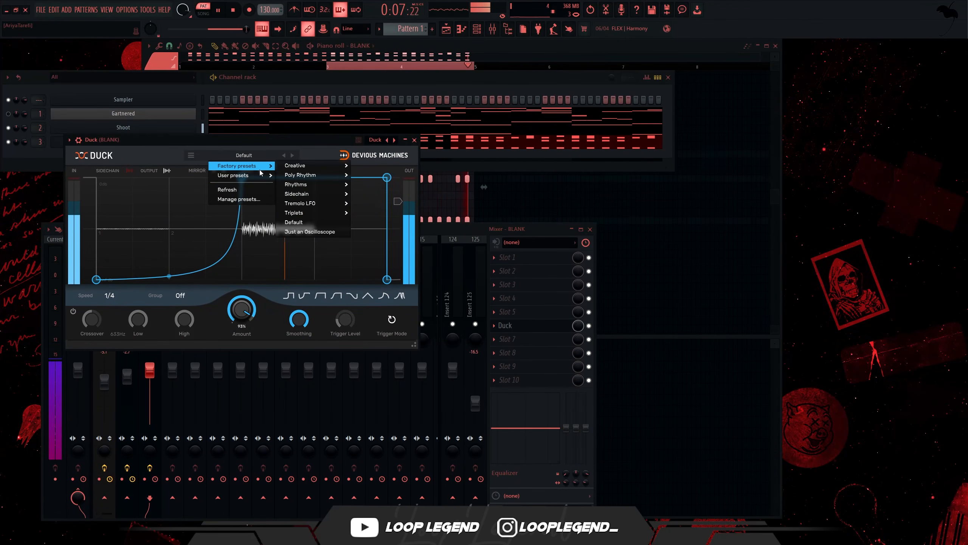
left_click(285, 175)
left_click_drag(298, 139, 303, 143)
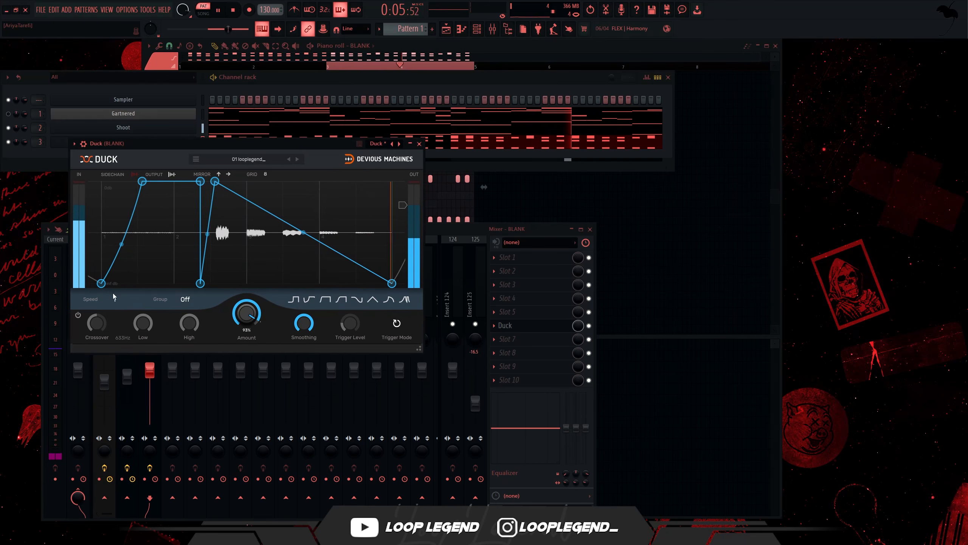
Try Duck speeds of 1/4 and 1/8, settle on 1/3 and slightly lower the Amount
left_click(114, 298)
left_click(123, 221)
left_click(114, 299)
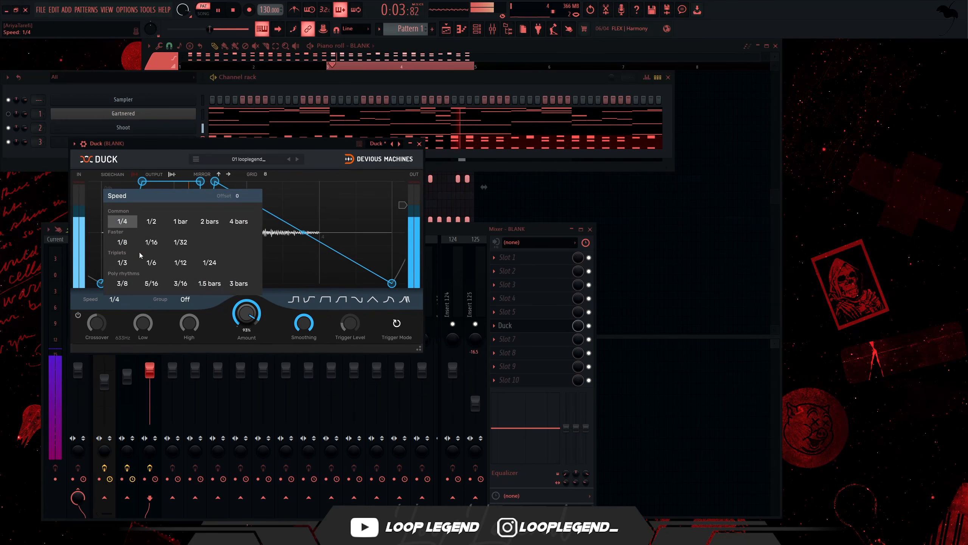
left_click(122, 242)
left_click(116, 299)
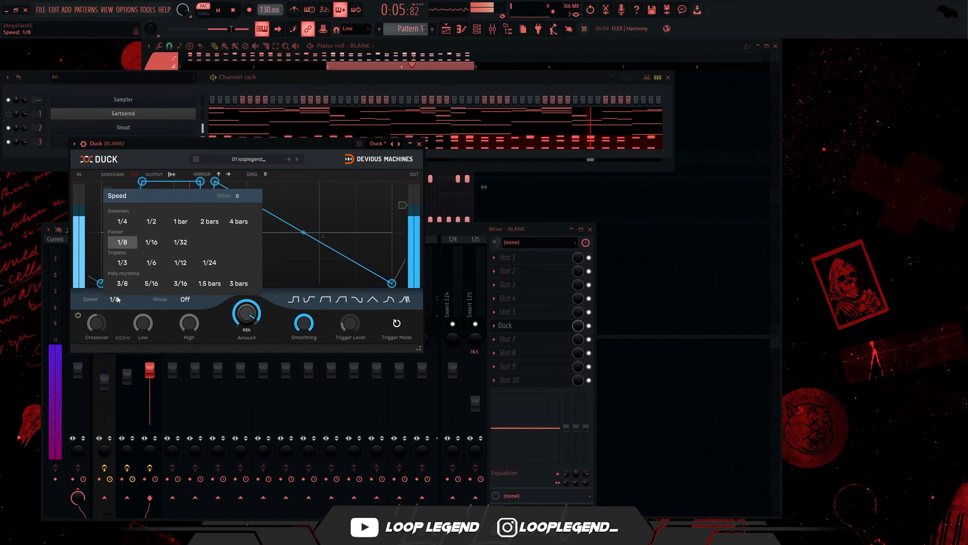
left_click(123, 262)
left_click(115, 299)
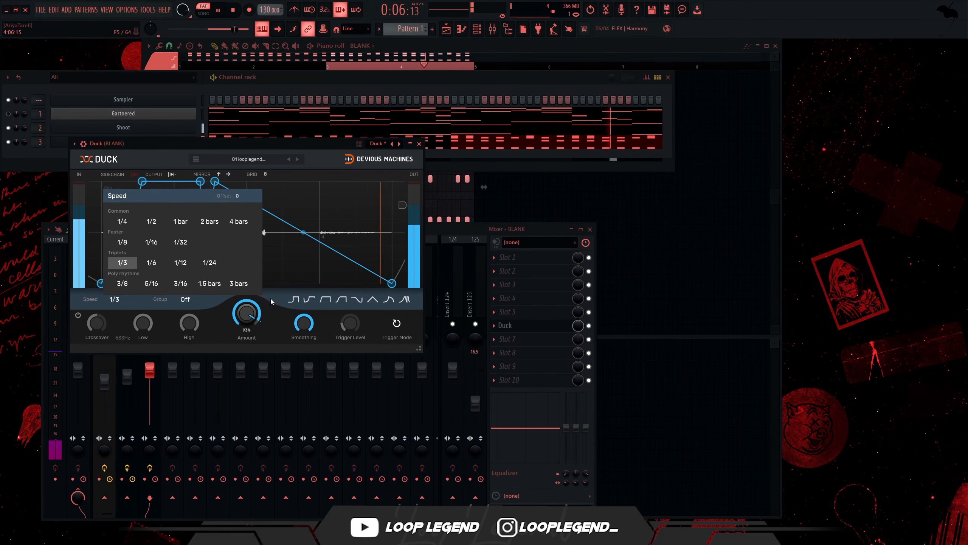
left_click(246, 314)
left_click_drag(247, 313, 247, 315)
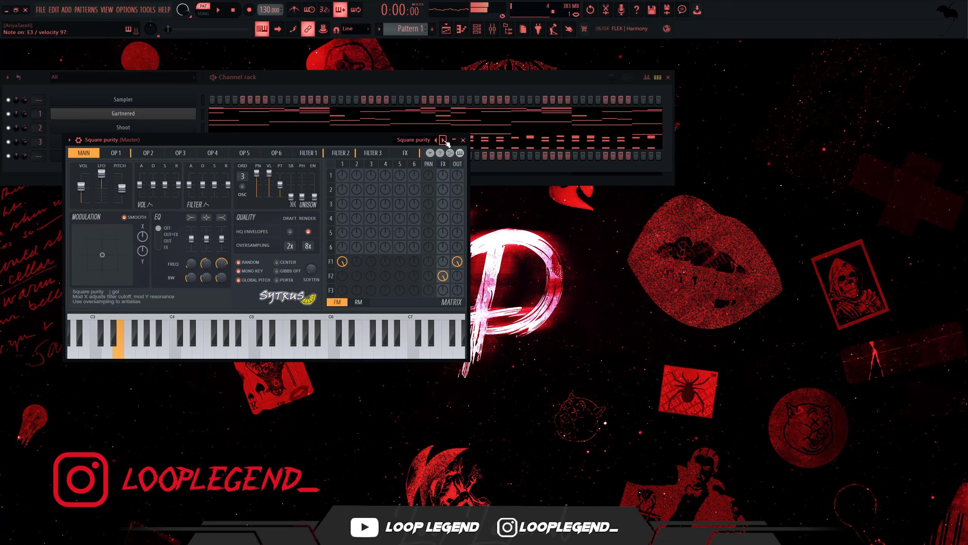
Browse the Sytrus presets and settle on Surge
left_click(443, 139)
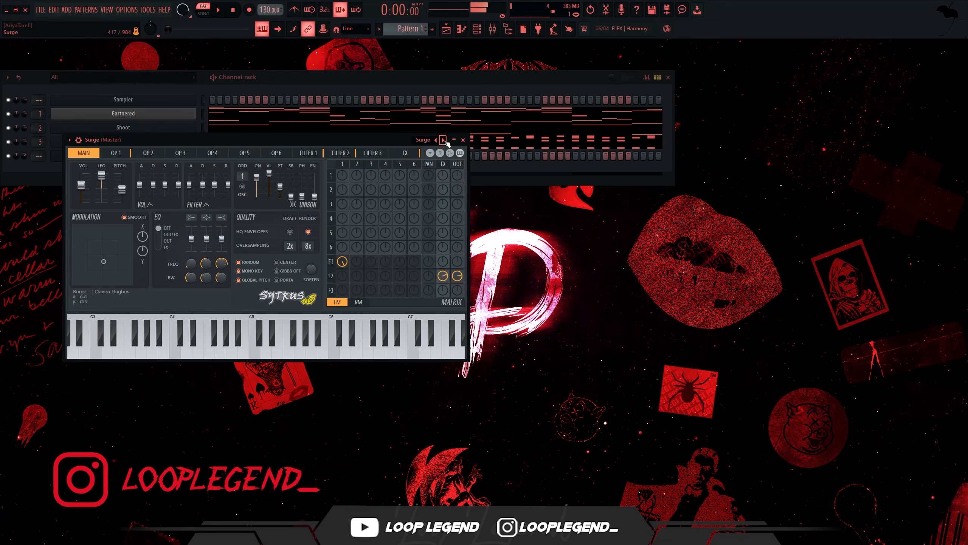
left_click(443, 140)
left_click(436, 140)
left_click(435, 140)
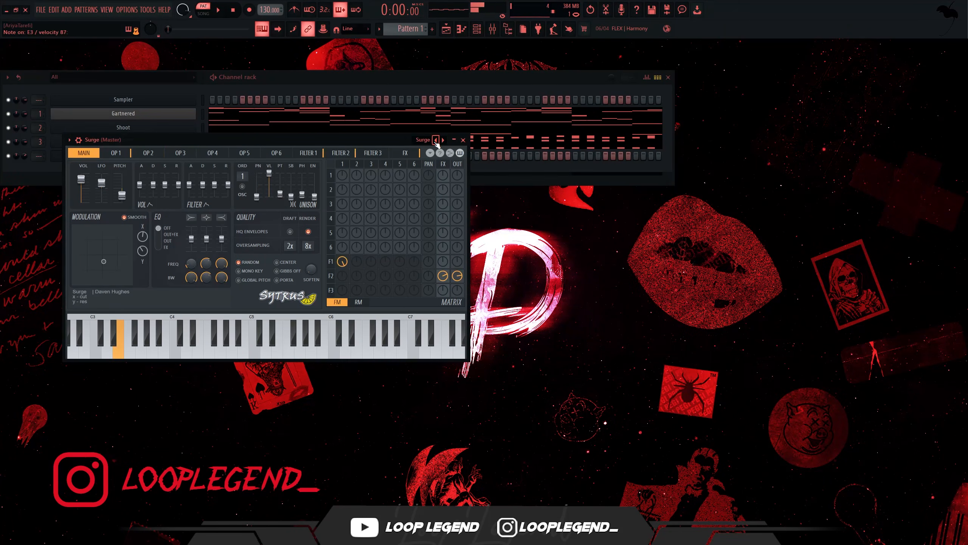
In Surge's piano roll, change the grid snap and follow the opening two-step E3 with a six-step E3
left_click(462, 31)
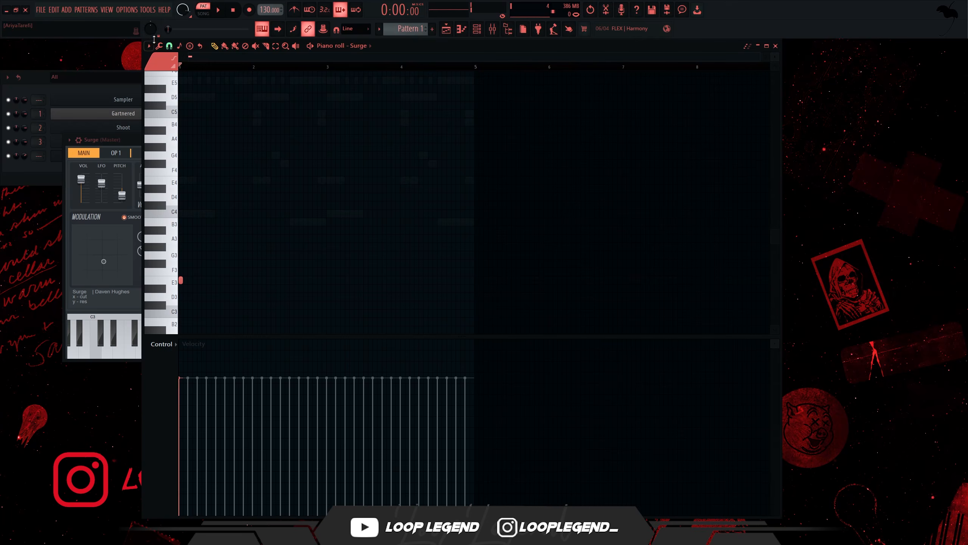
left_click(168, 46)
left_click(187, 163)
key("ctrl+b")
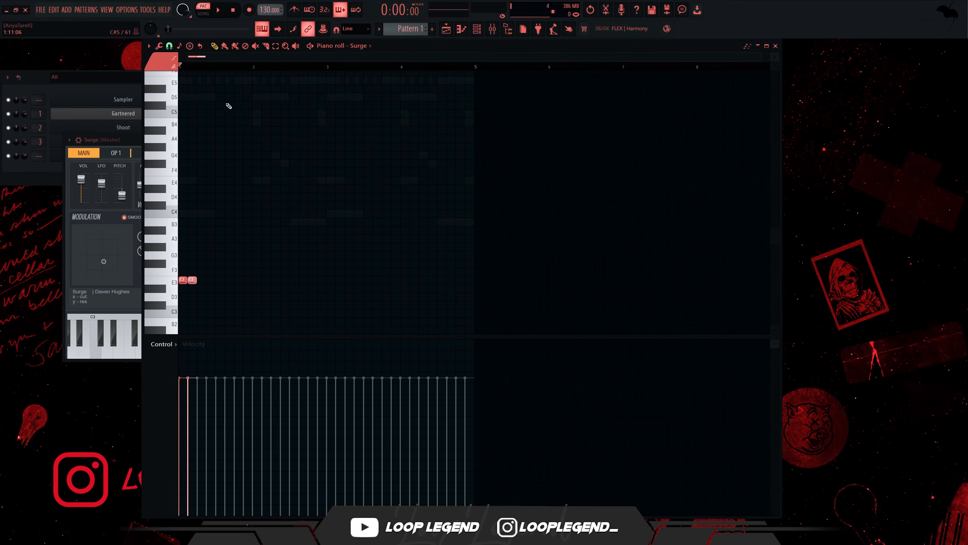
key("ctrl+l")
right_click(218, 89)
key("space")
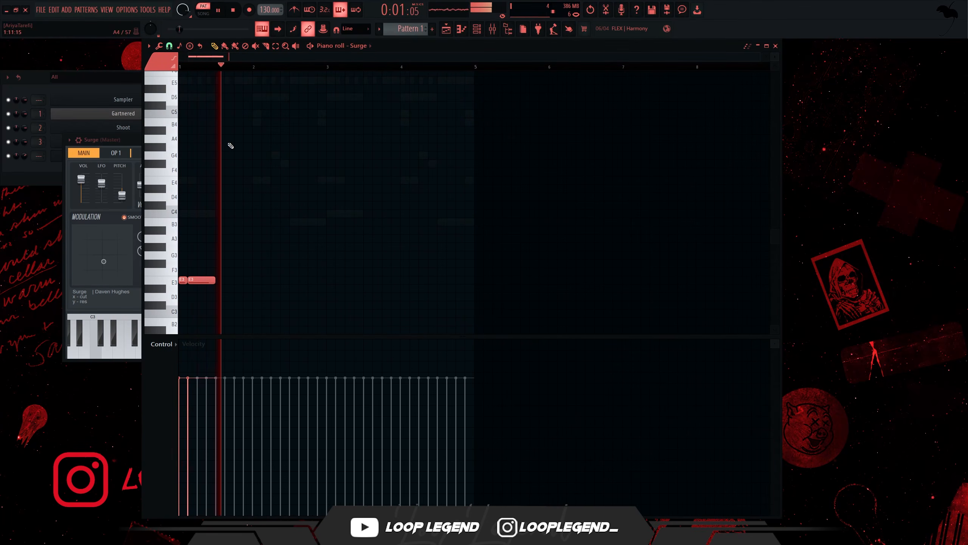
Extend the second E3 note to the end of bar 1
key("space")
scroll(229, 145, "up", 2)
left_click(284, 131)
key("ctrl+l")
right_click(291, 131)
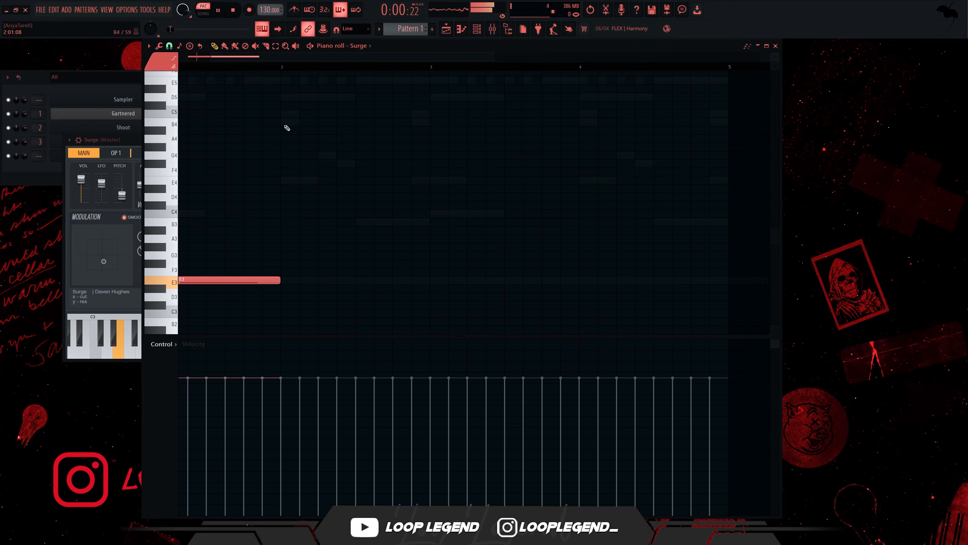
Duplicate the E3 notes into bar 2 and rework that bar into four-step, two-step and ten-step notes
key("ctrl+b")
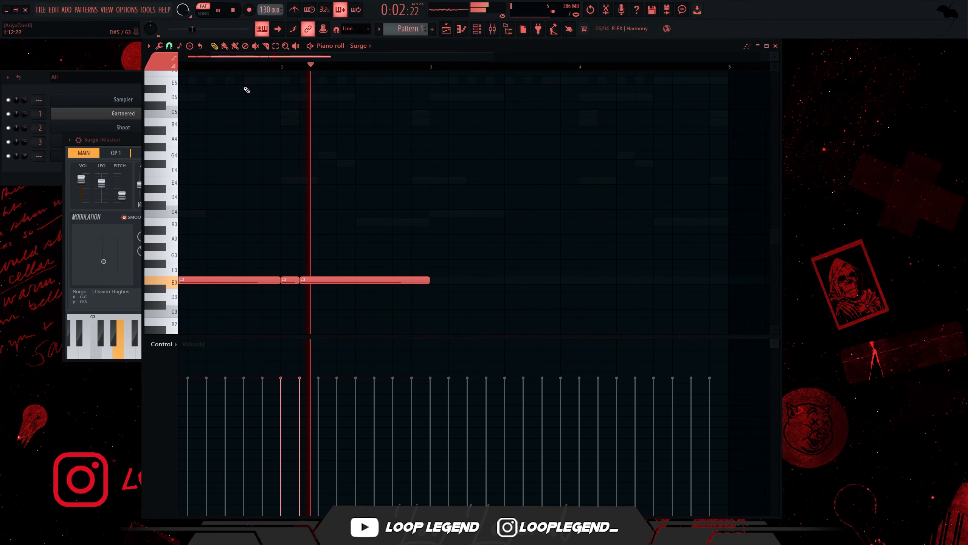
key("space")
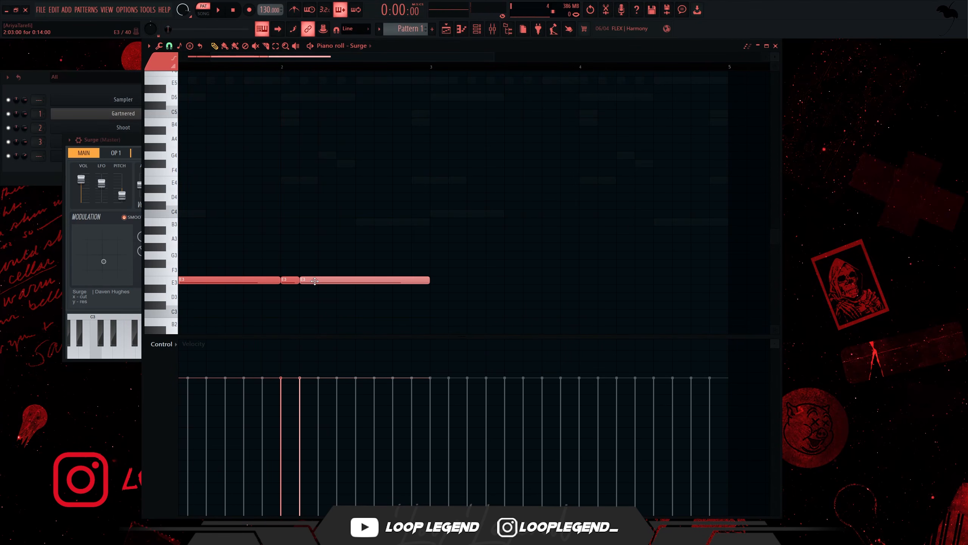
key("ctrl+l")
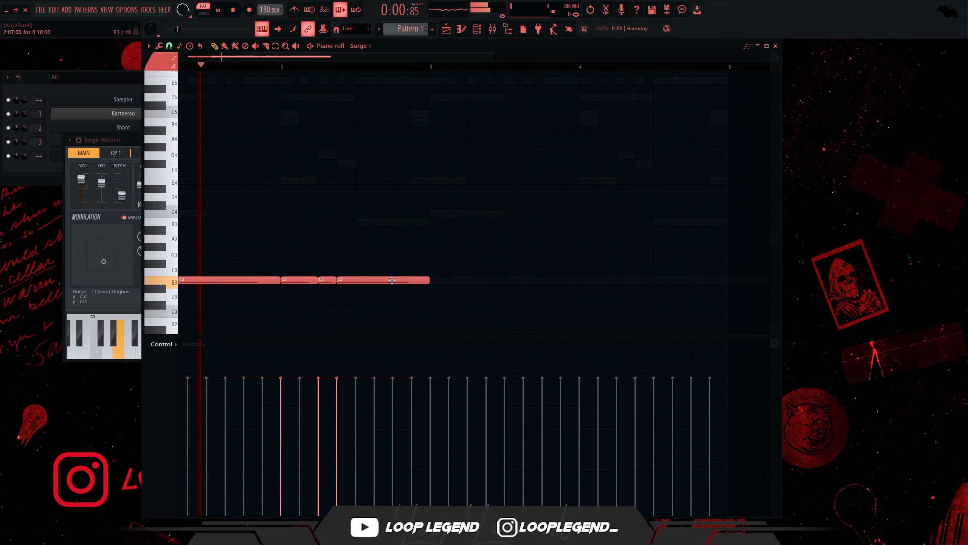
Duplicate the two-bar E3 line into bars 3 and 4 and close the Surge piano roll and plugin window
key("ctrl+b")
scroll(381, 306, "down", 2)
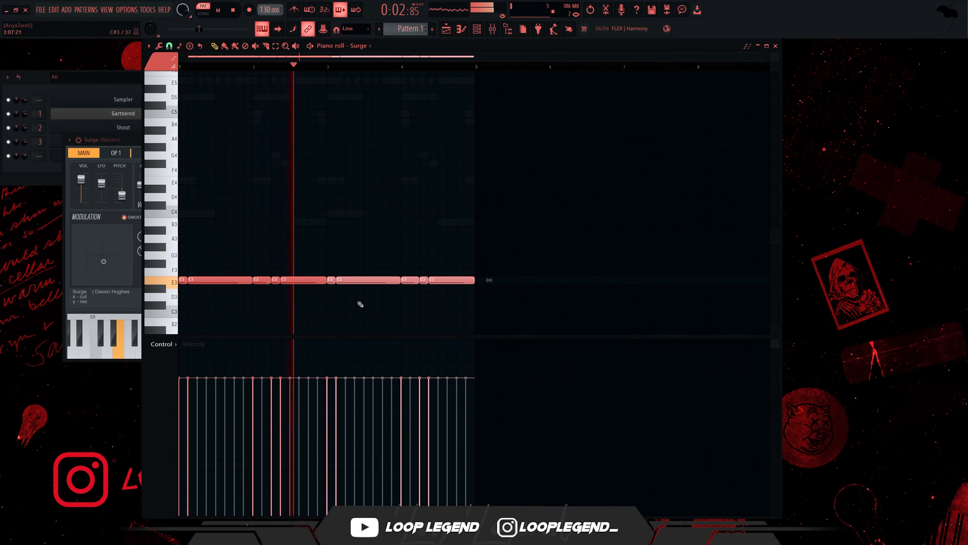
key("Escape")
key("Escape")
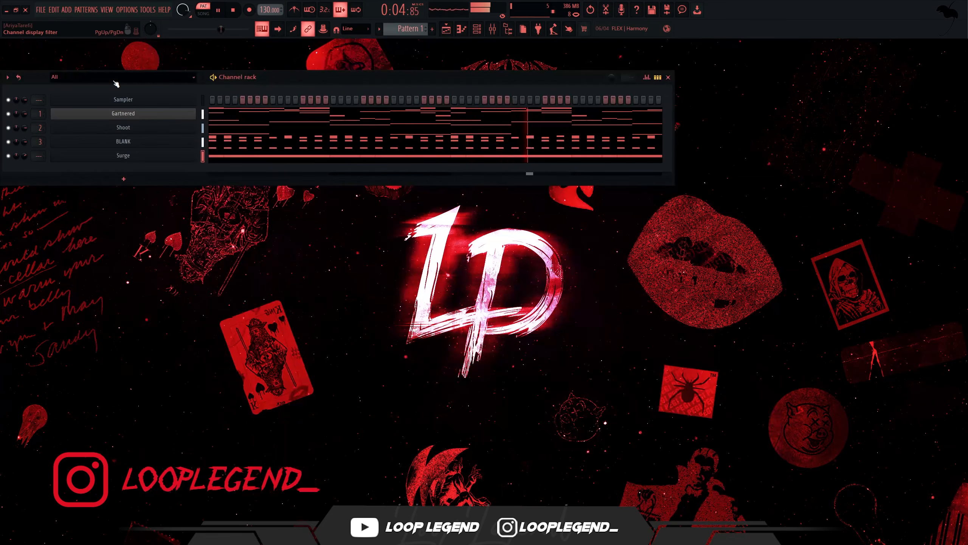
Route Surge to mixer insert 4 and add Fruity Parametric EQ 2 in slot 2
key("ctrl+l")
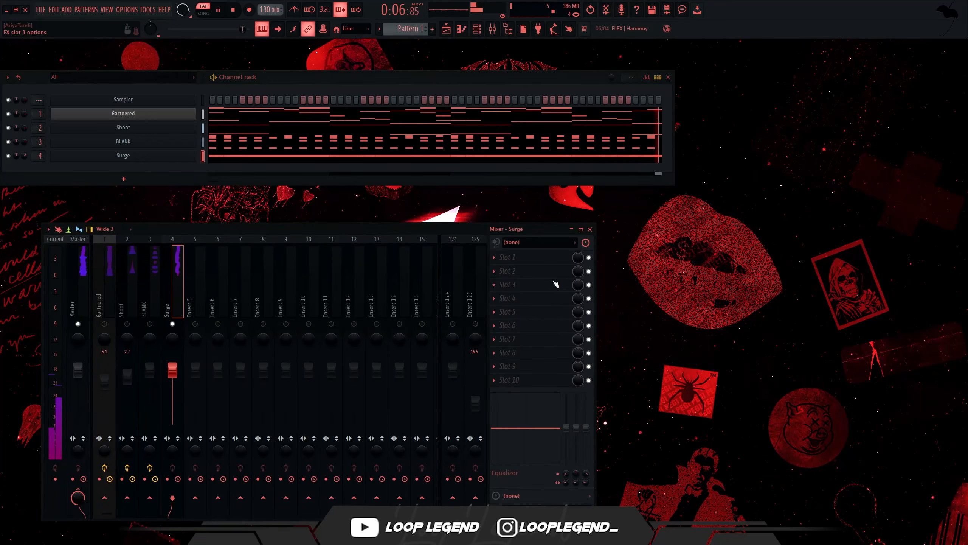
left_click(556, 285)
left_click(384, 194)
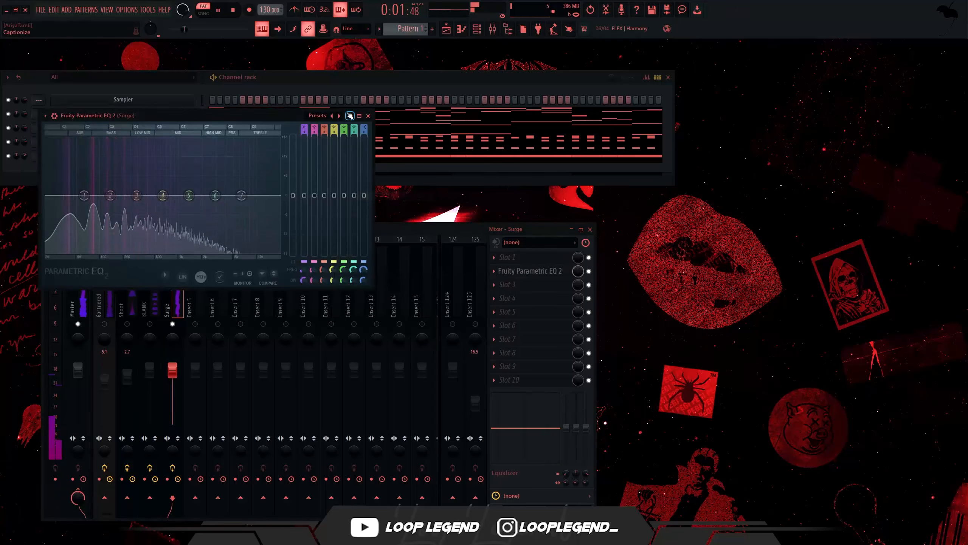
Load the 03 High Cut preset in the Surge layer's Parametric EQ 2 and move its high-cut band lower in frequency
left_click(339, 116)
left_click(339, 116)
left_click(339, 116)
left_click_drag(242, 195, 208, 195)
left_click_drag(364, 132, 364, 111)
Boost EQ band 5 into a narrow peak in the upper mids and shift the high-cut band higher in frequency
left_click_drag(189, 195, 206, 137)
scroll(215, 153, "down", 8)
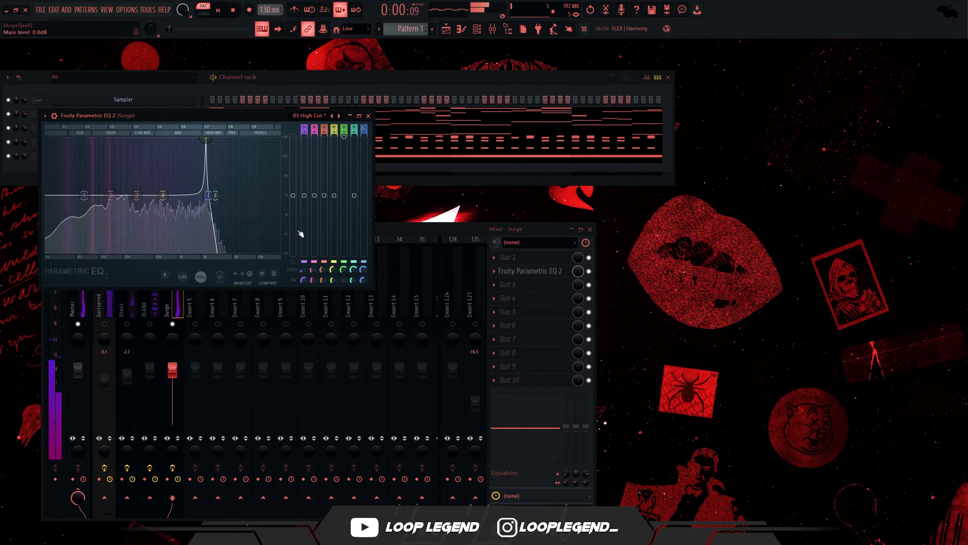
left_click_drag(208, 196, 266, 195)
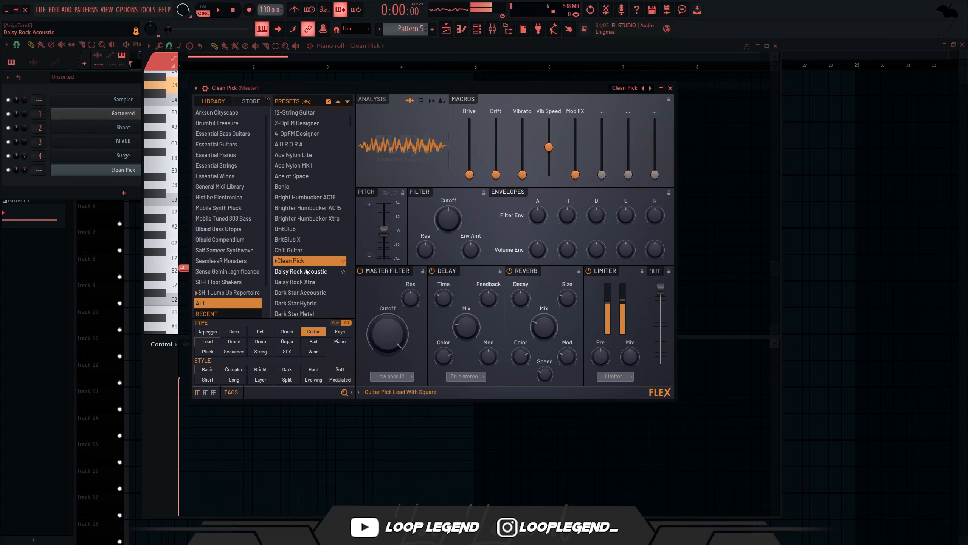
Audition FLEX guitar presets such as Daisy Rock Acoustic and Ebow, load Dark Star Metal and return to its piano roll
left_click(306, 272)
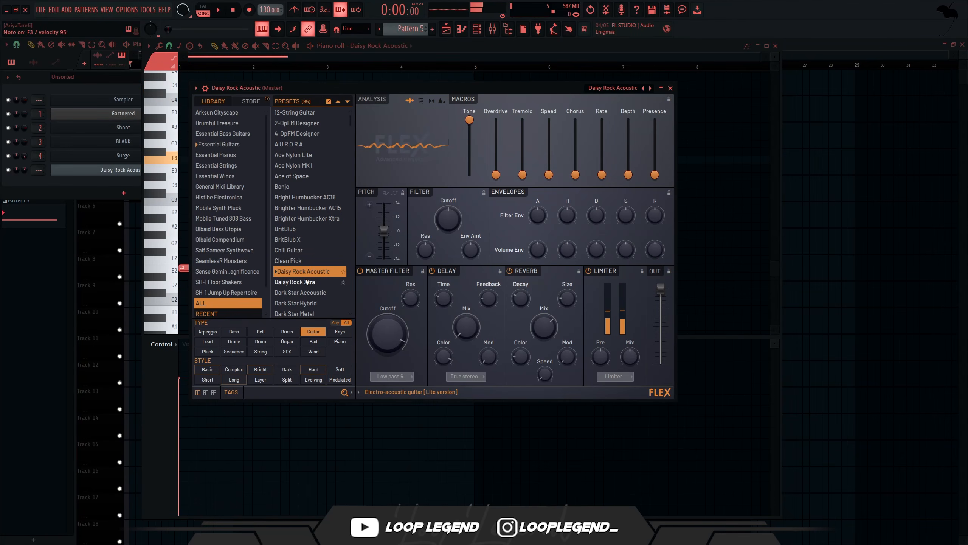
left_click(308, 292)
left_click(310, 303)
scroll(315, 306, "down", 4)
left_click(316, 261)
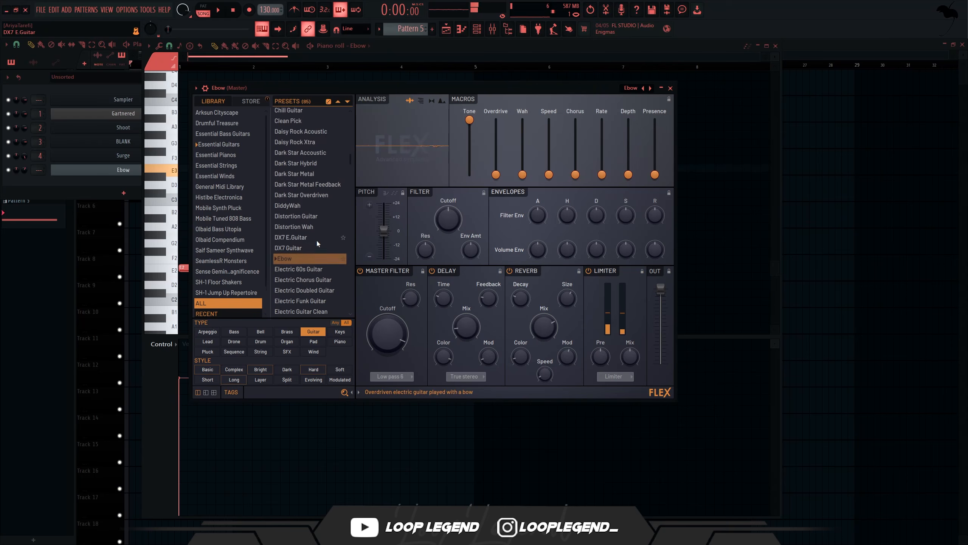
left_click(313, 213)
left_click(309, 168)
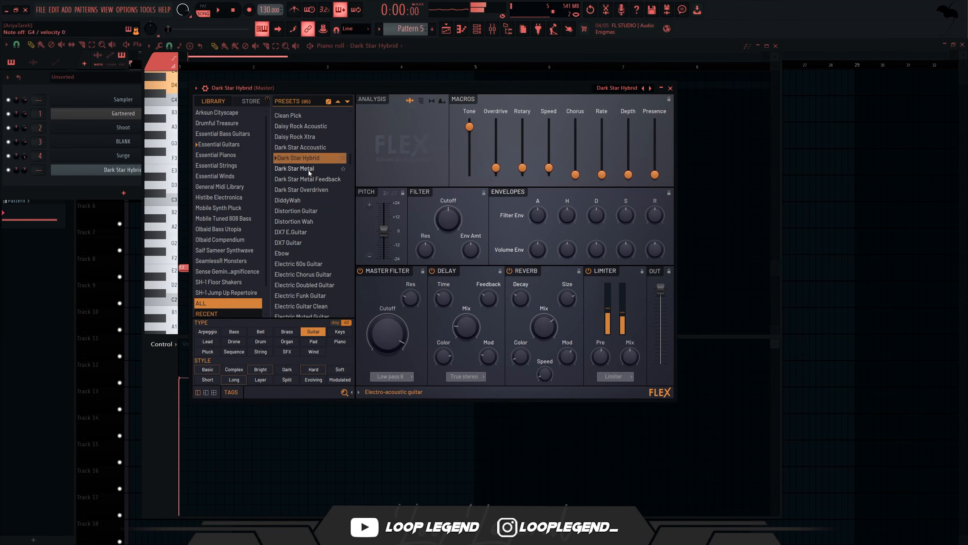
left_click(306, 178)
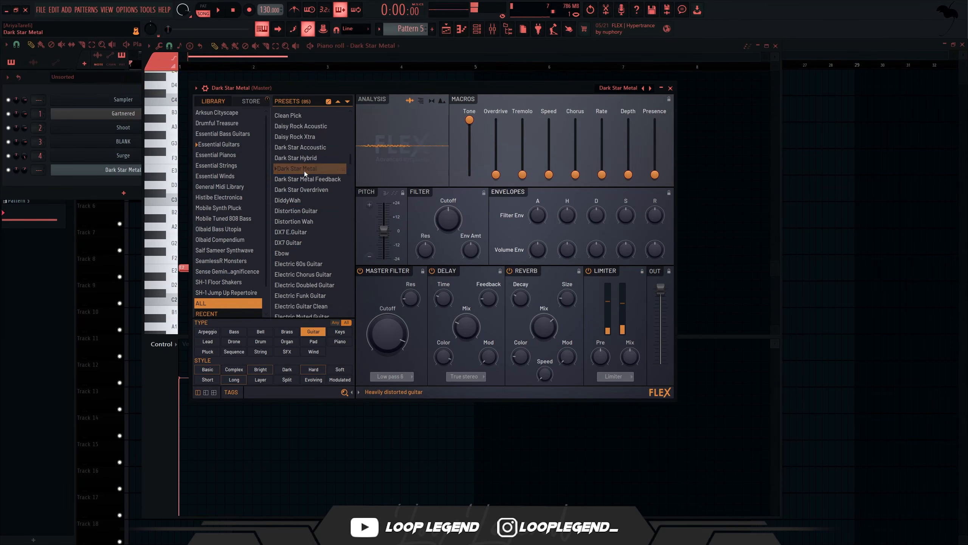
key("space")
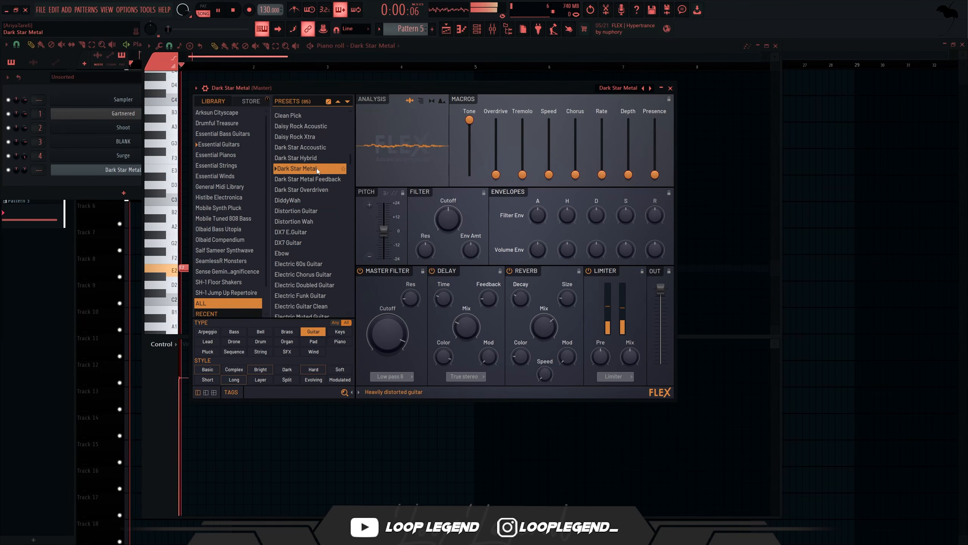
left_click(47, 176)
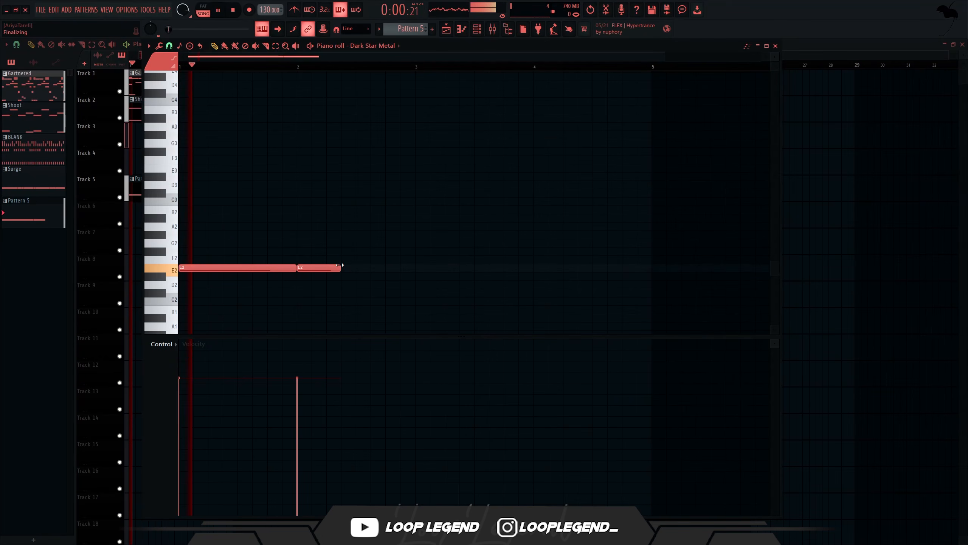
Add an F2 note after the six-step E2 note in bar 2 and extend it to the bar's end
left_click(345, 259)
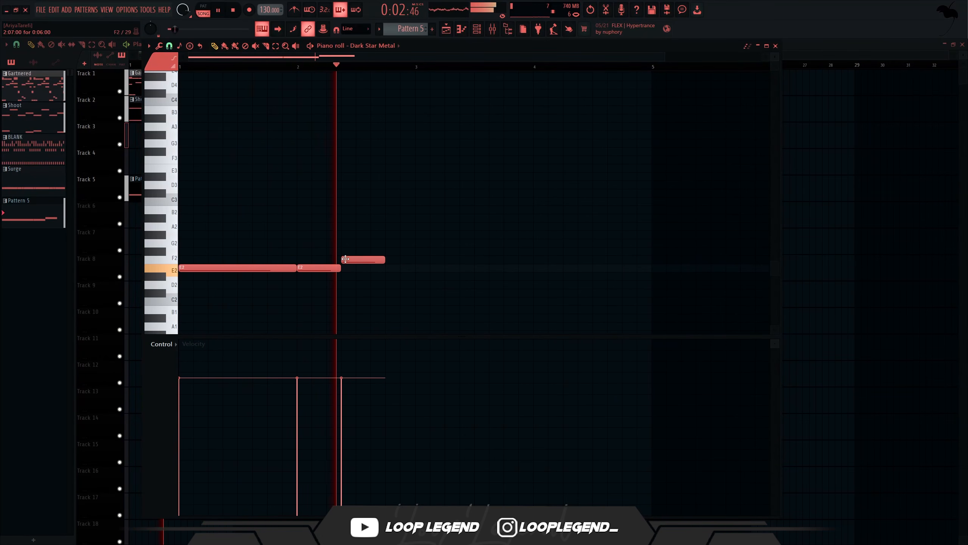
key("space")
scroll(342, 254, "down", 1)
key("space")
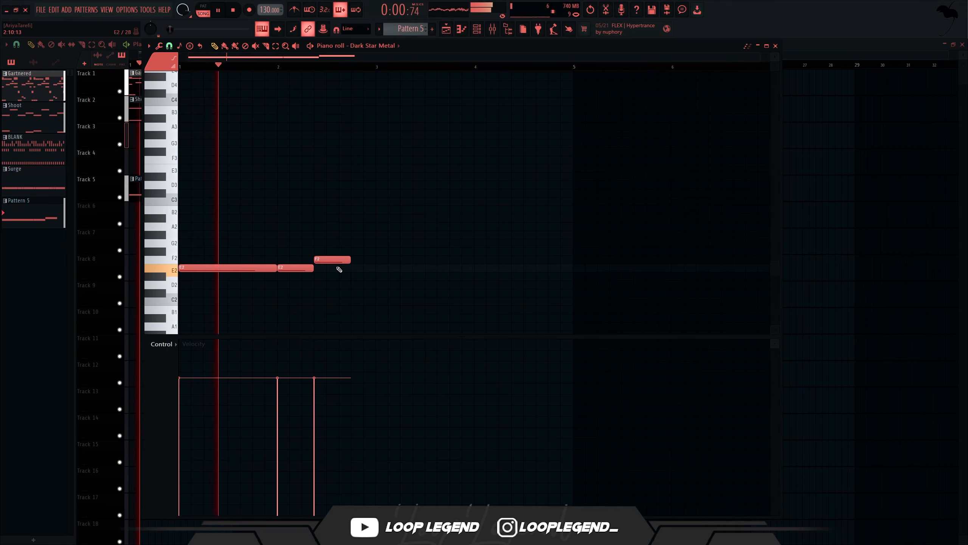
left_click_drag(349, 259, 371, 256)
scroll(300, 246, "up", 2)
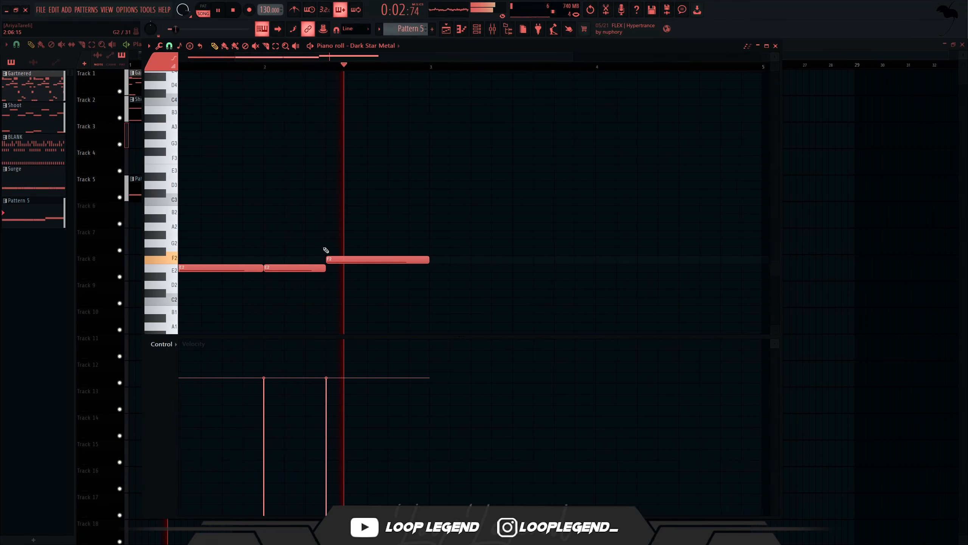
Replace the bar 2 notes with a four-step E2 and a twelve-step F2, joined with legato
key("space")
right_click(339, 260)
right_click(319, 267)
key("space")
left_click(311, 260)
left_click(278, 270)
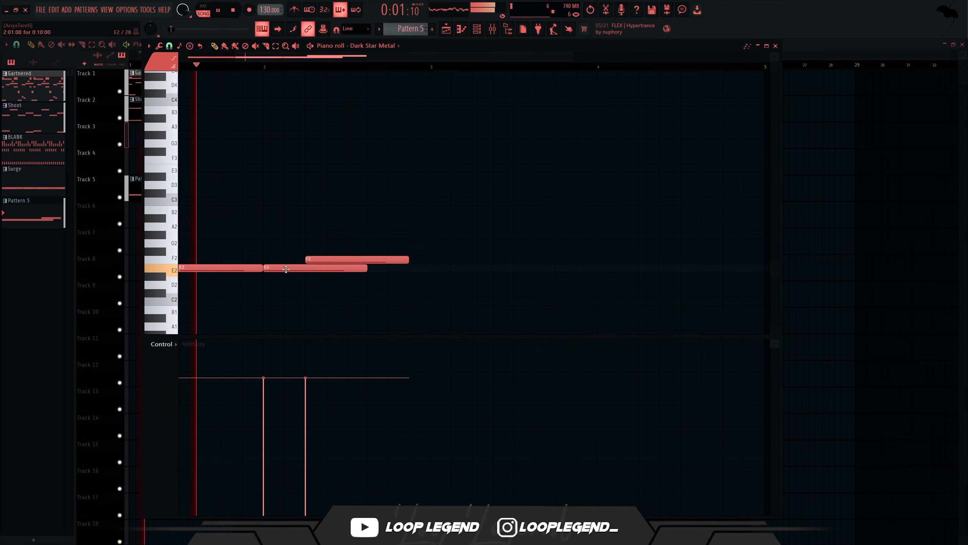
key("ctrl+l")
Duplicate the two-bar Dark Star Metal line into bars 3 and 4
scroll(318, 270, "down", 1)
scroll(319, 270, "down", 2)
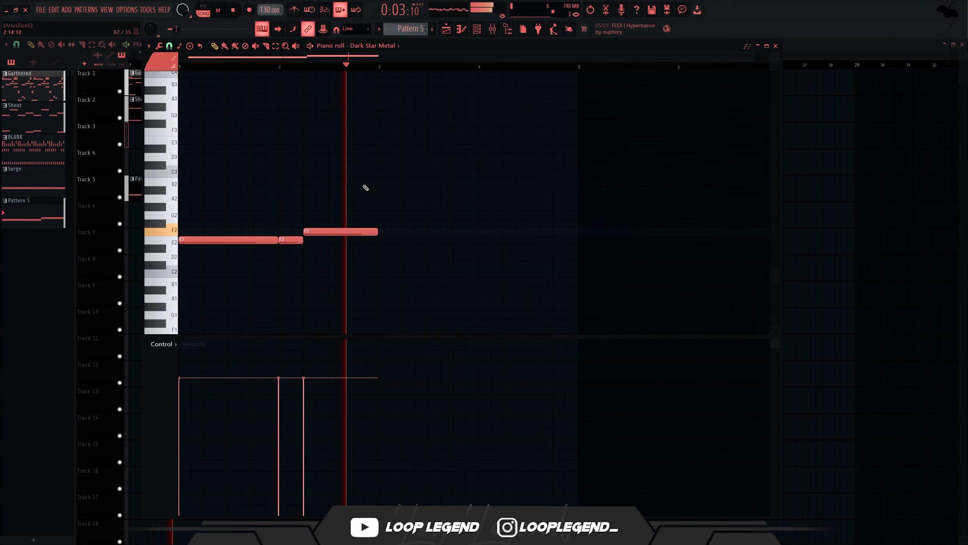
key("ctrl+b")
scroll(301, 107, "down", 1)
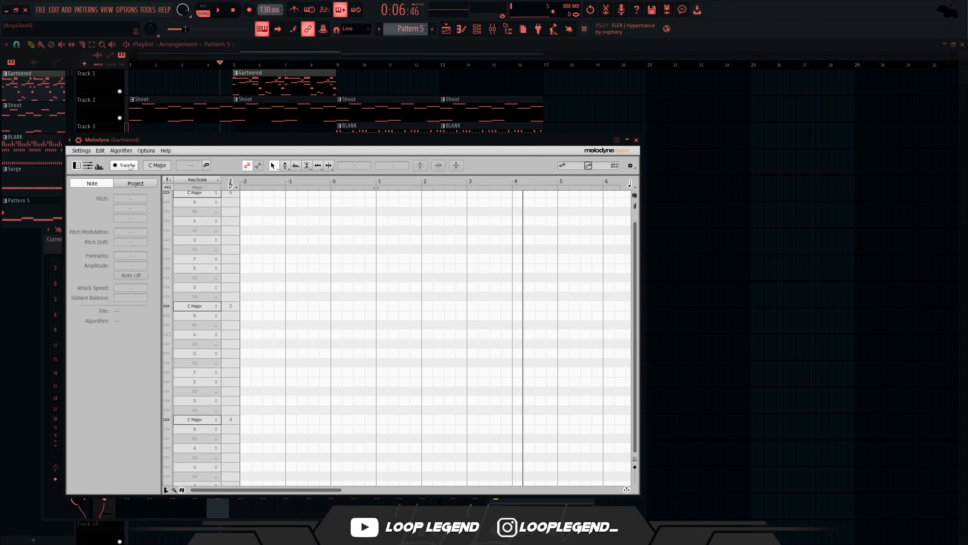
Transfer the Gartnered melody into Melodyne by playing its playlist clip from bar 5 to bar 9
left_click(126, 166)
key("space")
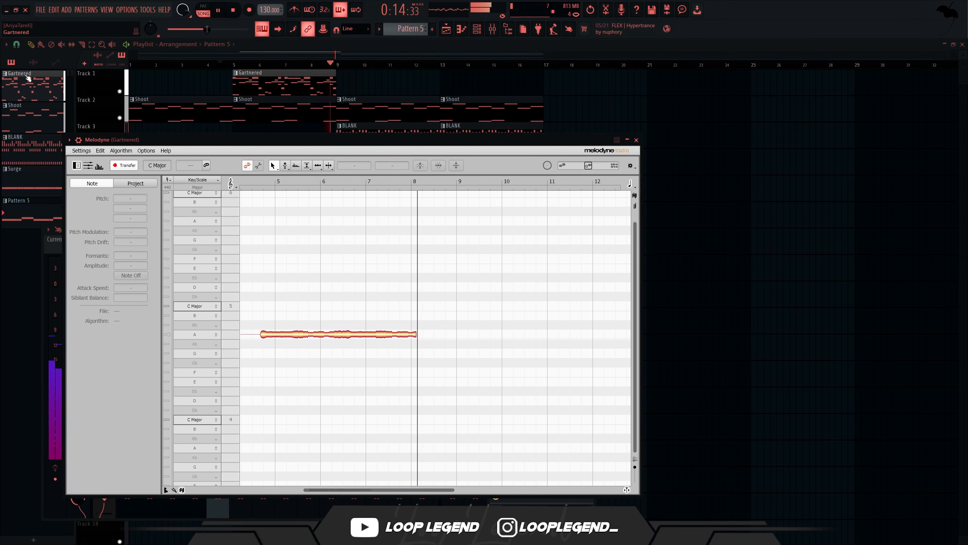
key("space")
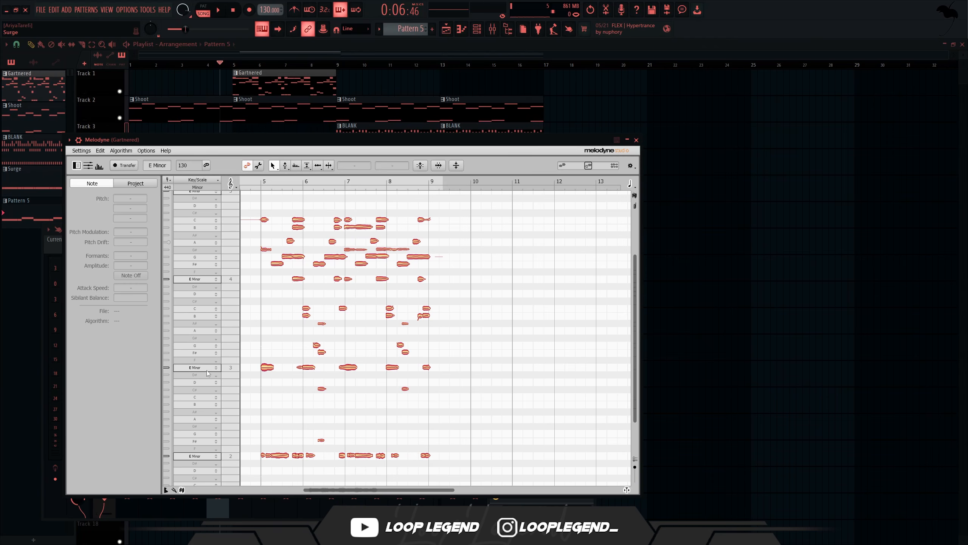
Change Melodyne's scale to the Western Phrygian mode with E3 as the tonic
left_click(206, 367)
left_click(211, 383)
left_click(368, 208)
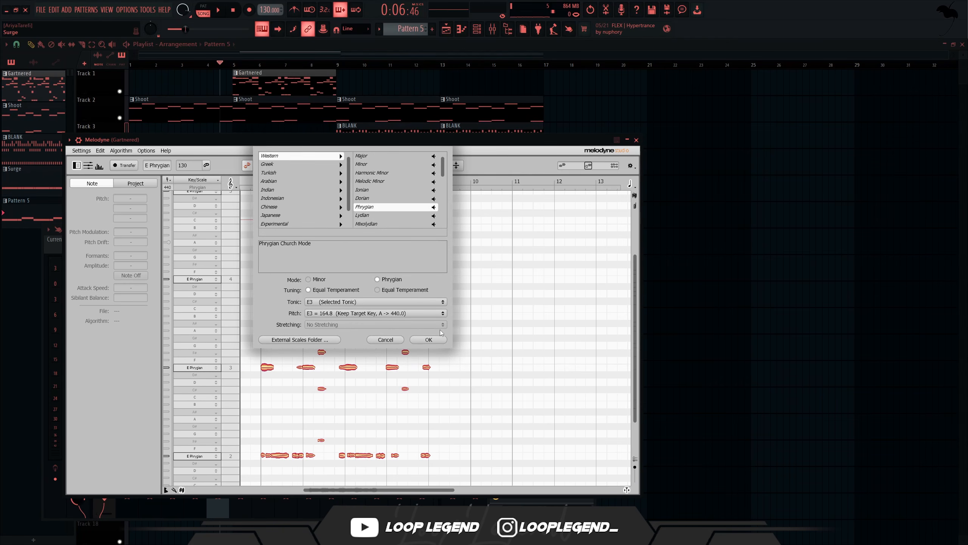
left_click(442, 339)
Move the lower off-scale notes into key: F#2 to G2, C#3 to D3, F#3 to G3 and A#3 to B3
left_click(333, 445)
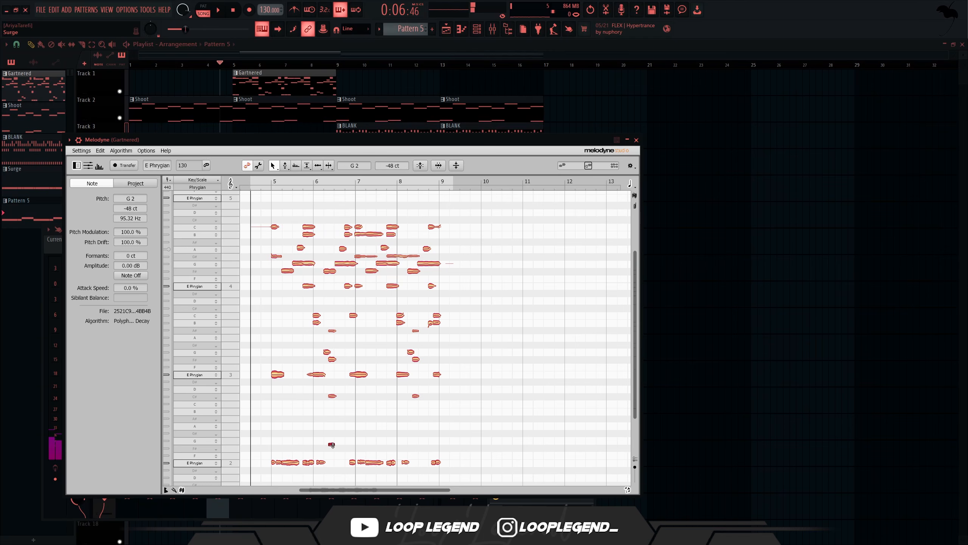
scroll(294, 421, "up", 5)
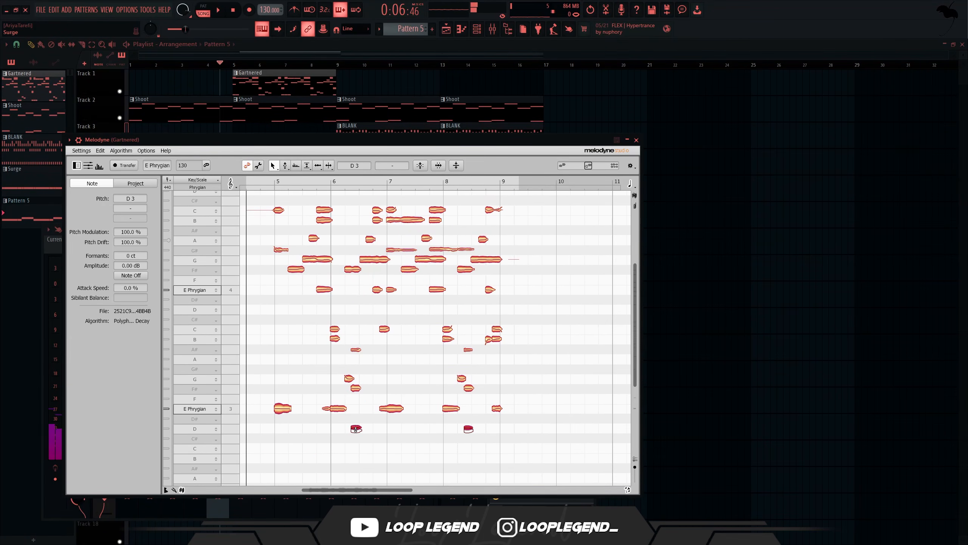
scroll(365, 423, "up", 2)
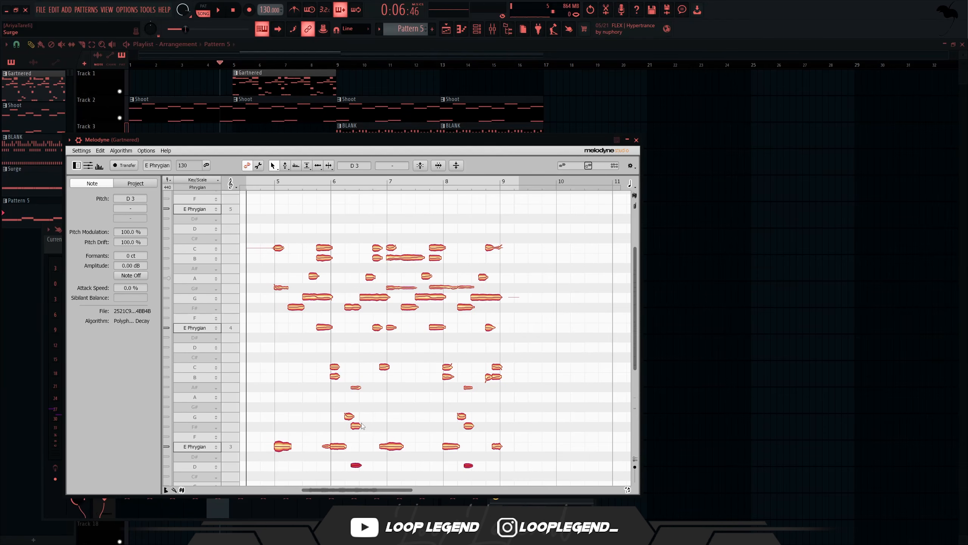
left_click_drag(355, 465, 338, 430)
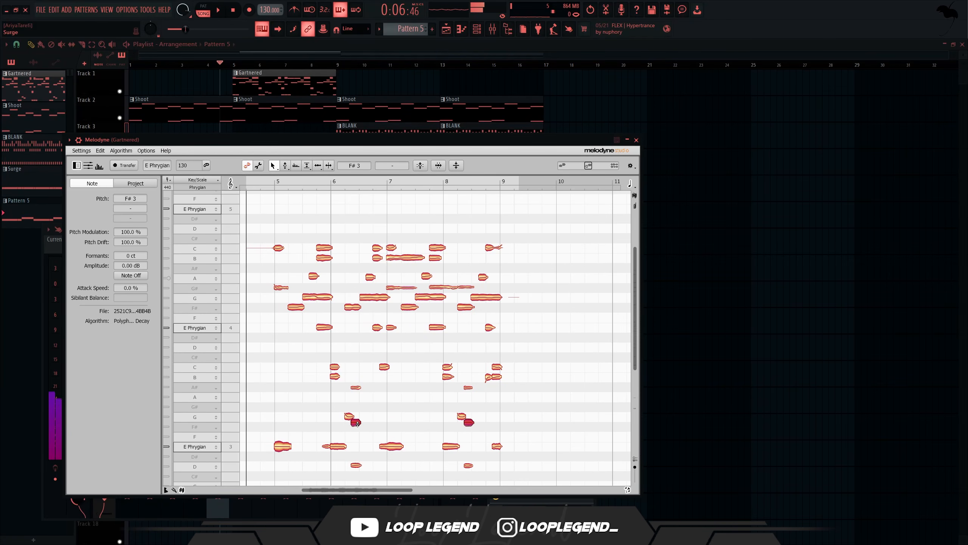
scroll(360, 417, "up", 2)
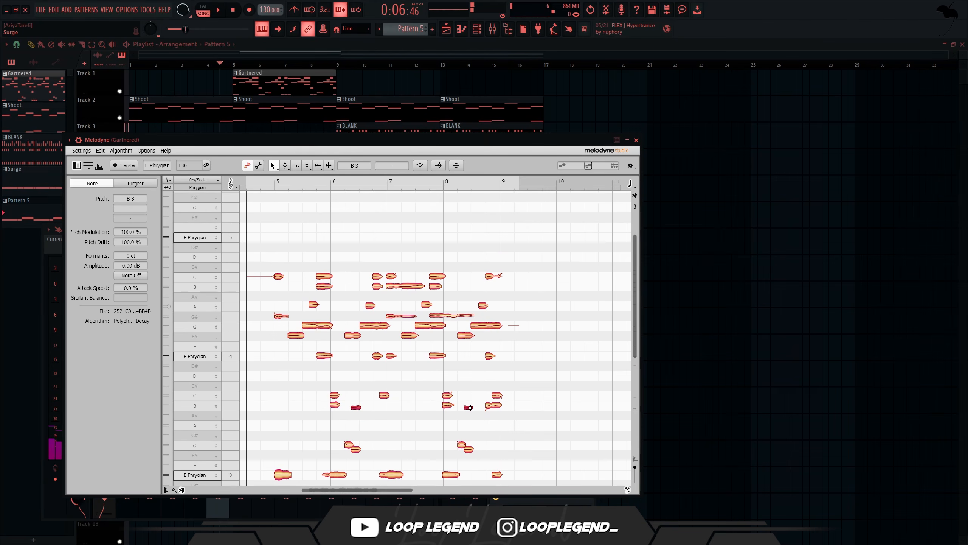
Raise the F#4 notes to G4 and the G#4 notes to A4, and play back the corrected melody
scroll(381, 405, "up", 3)
left_click(275, 389)
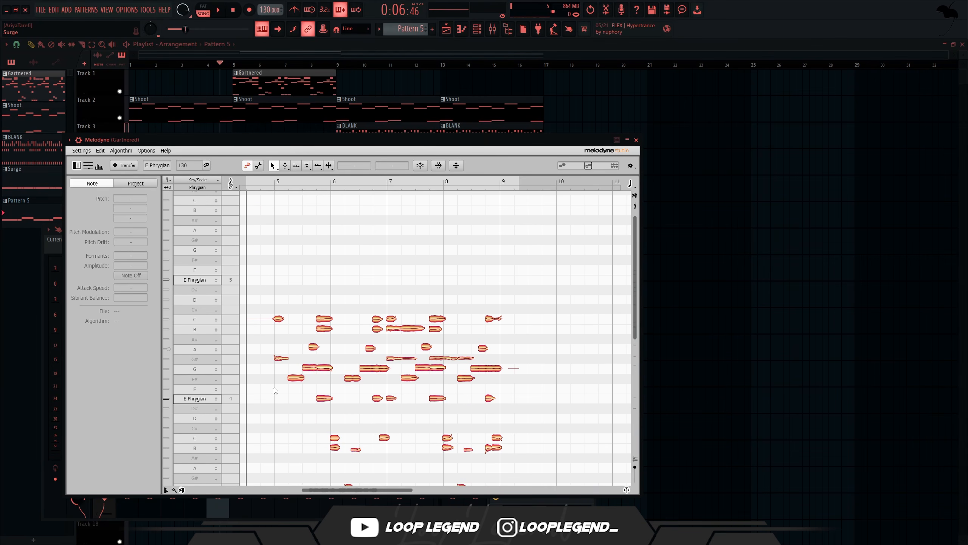
left_click_drag(489, 387, 490, 388)
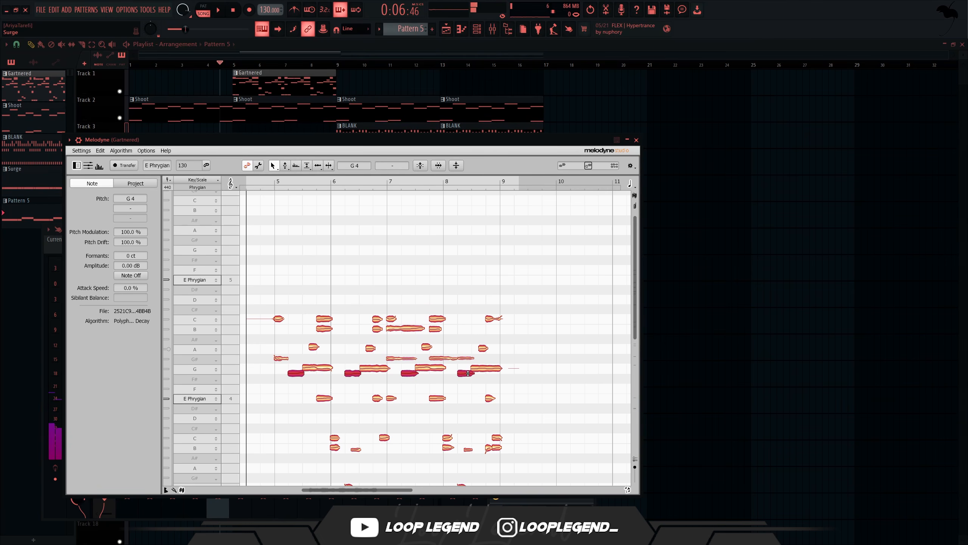
left_click_drag(284, 360, 459, 349)
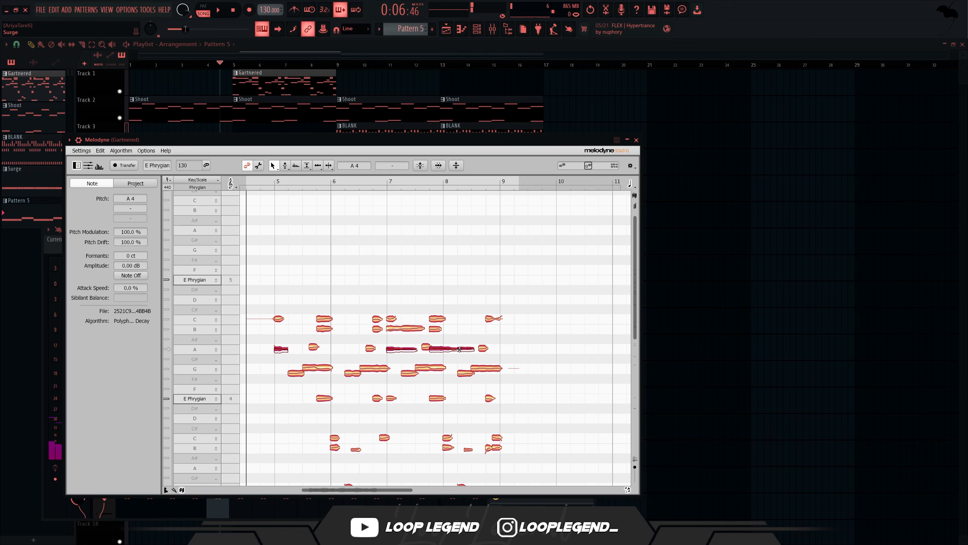
key("space")
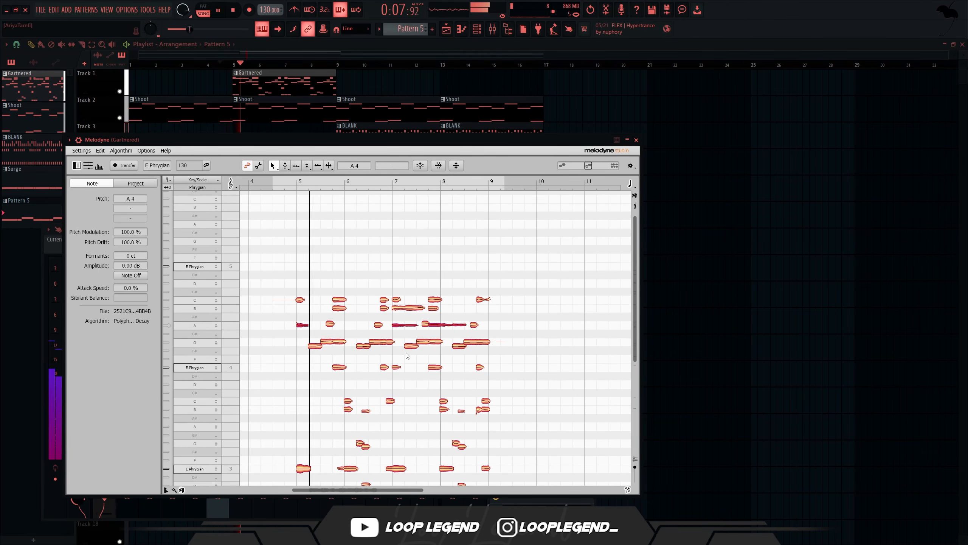
scroll(407, 355, "down", 3)
scroll(404, 354, "up", 8)
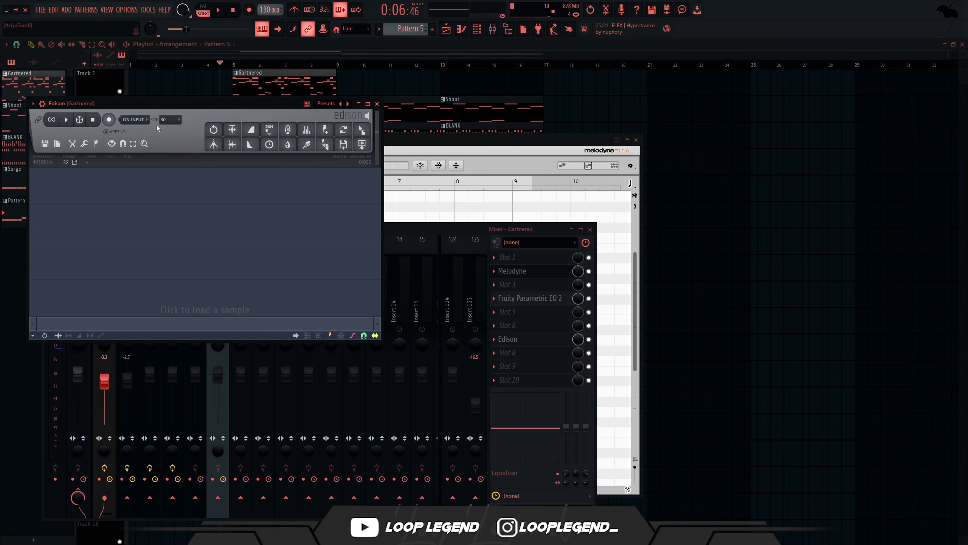
Record the corrected Gartnered melody in Edison with On Play mode and place the audio on playlist Track 8 near bar 24
left_click(221, 16)
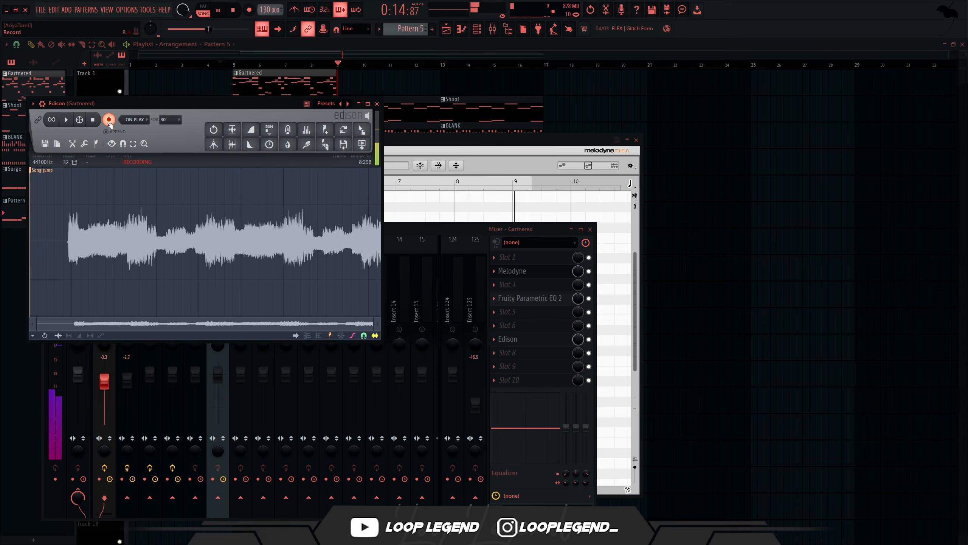
left_click(109, 120)
left_click_drag(361, 138, 732, 264)
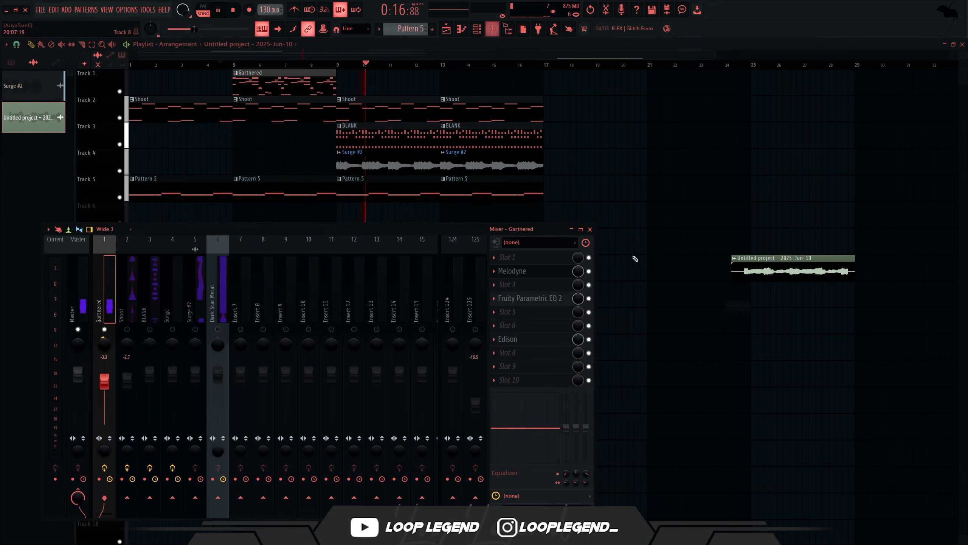
key("space")
key("F9")
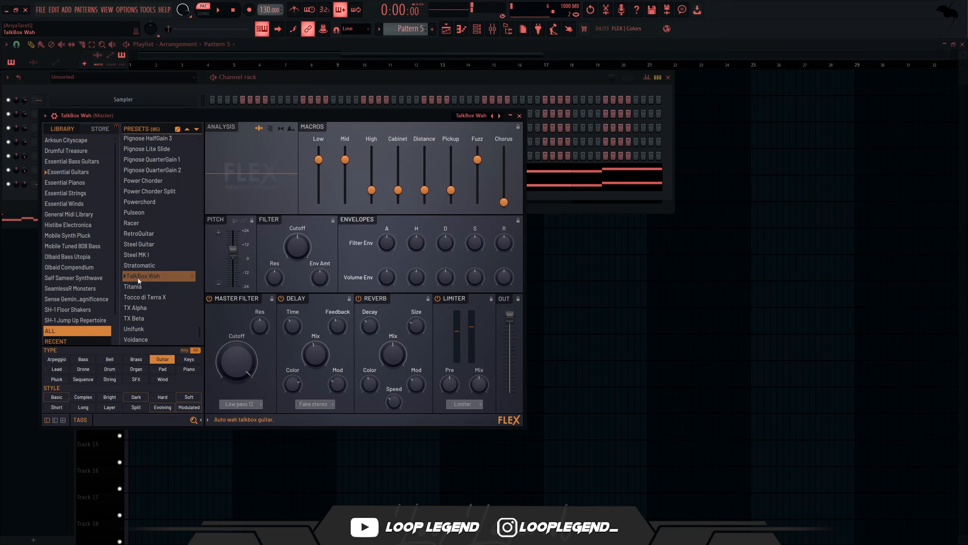
Audition further FLEX guitar presets for the doubling layer, load Stratomatic with delay and reverb off, and close the plugin window
left_click(136, 308)
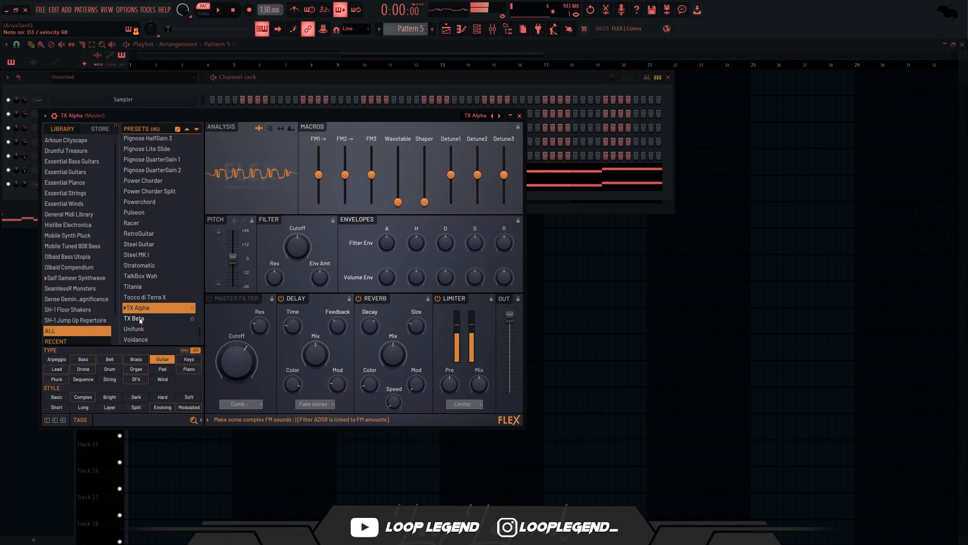
left_click(134, 319)
left_click(136, 328)
left_click(139, 339)
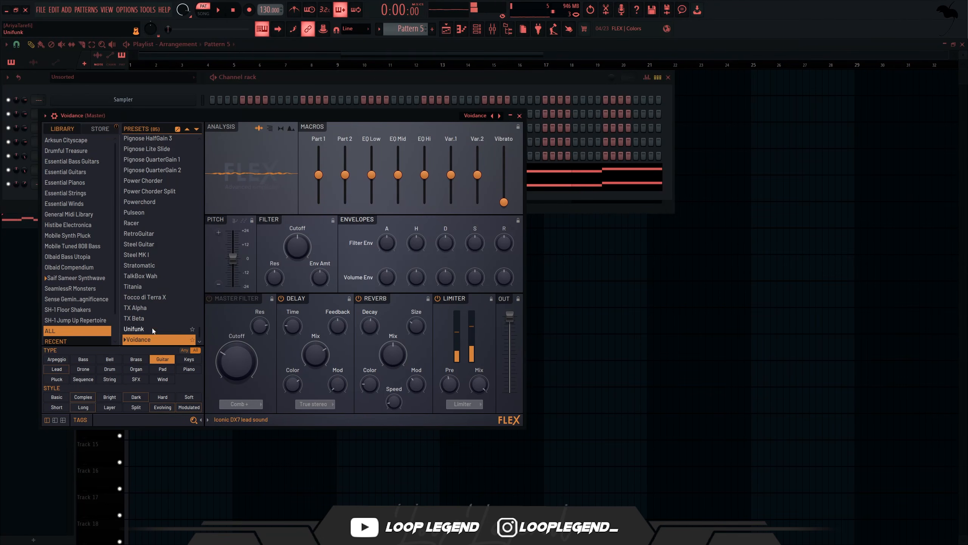
left_click(146, 286)
left_click(149, 276)
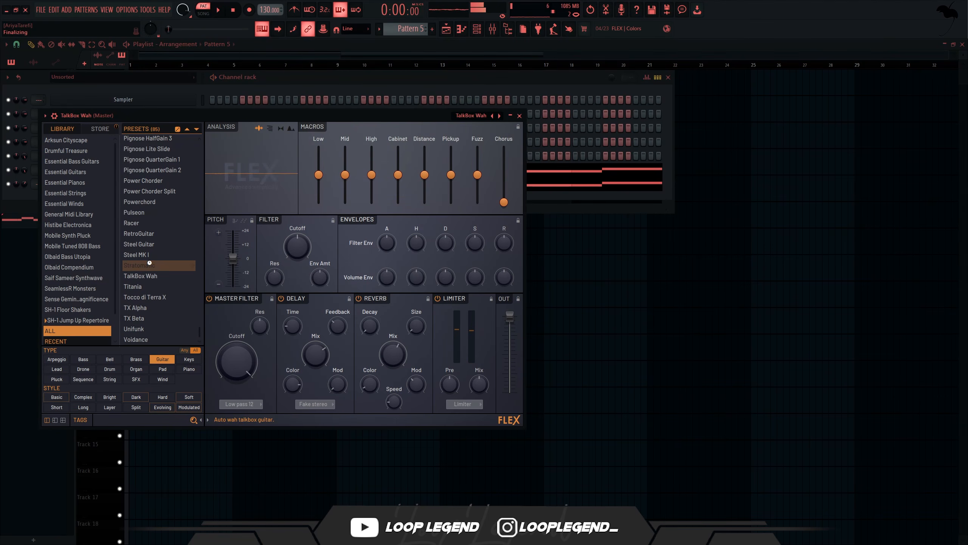
left_click(152, 266)
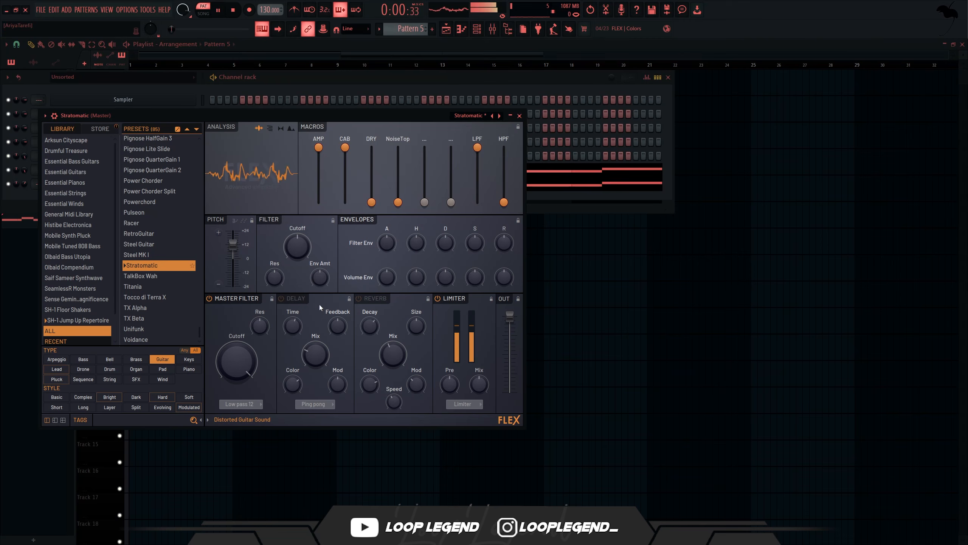
key("Escape")
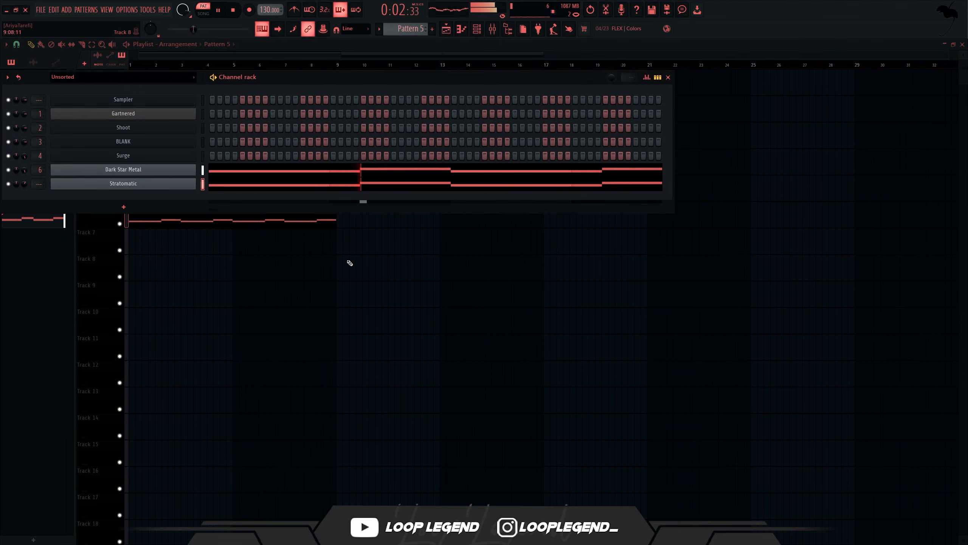
Route the Dark Star Metal and Stratomatic channels to mixer tracks, and insert Fruity Parametric EQ 2 on Stratomatic with a lowered high cut
key("ctrl+l")
right_click(264, 328)
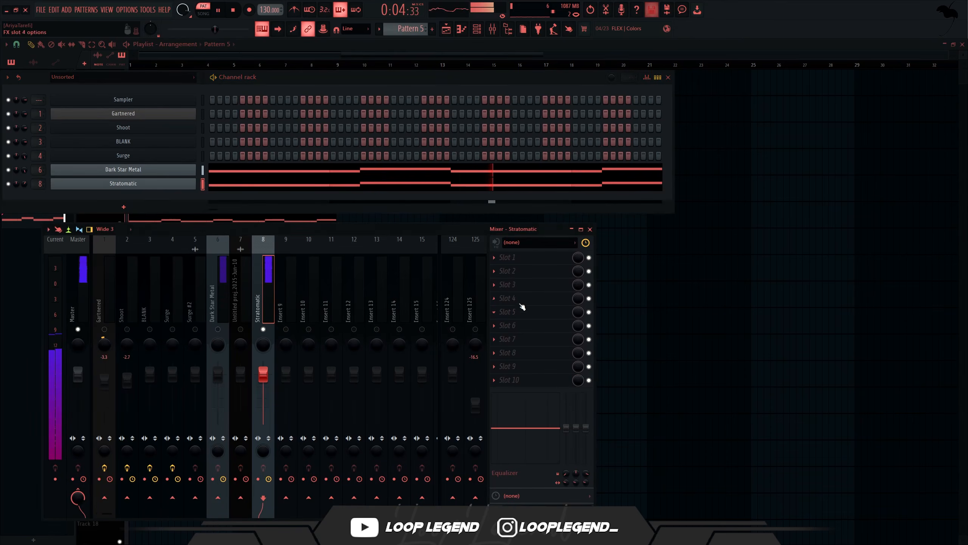
middle_click(520, 301)
left_click(385, 198)
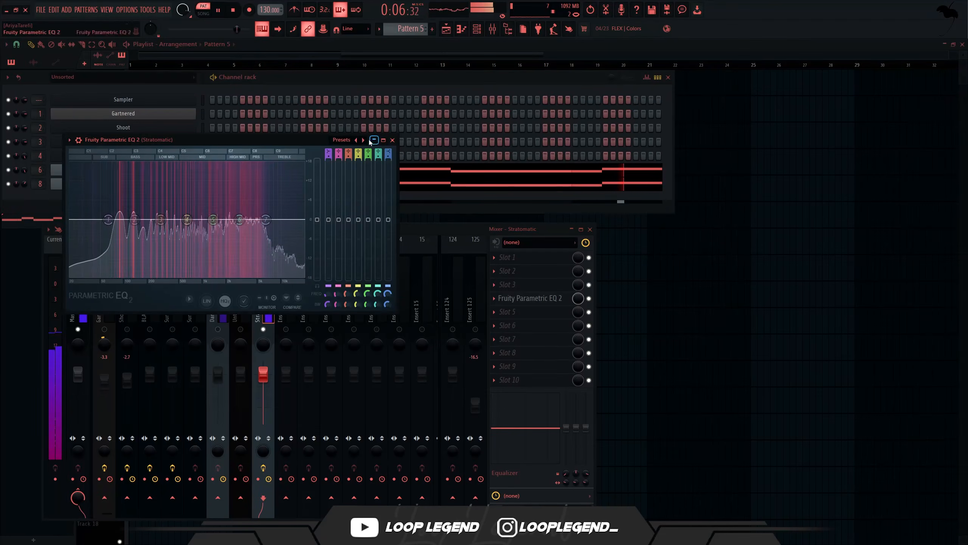
left_click(364, 140)
left_click(364, 140)
left_click(364, 140)
left_click_drag(266, 221, 233, 225)
key("Escape")
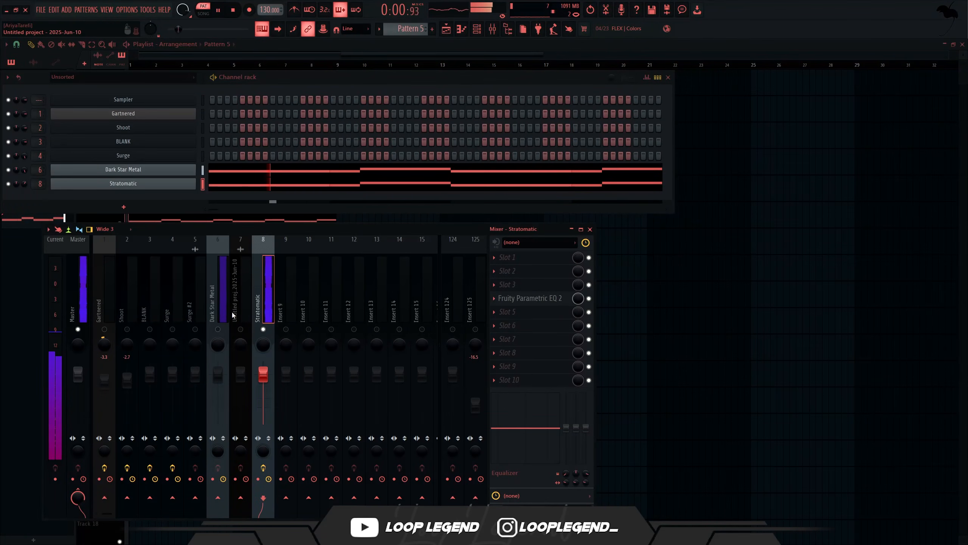
Insert Fruity Parametric EQ 2 on Dark Star Metal's mixer track, load the 03 High Cut preset, and reopen Stratomatic's EQ
left_click(224, 324)
left_click(492, 292)
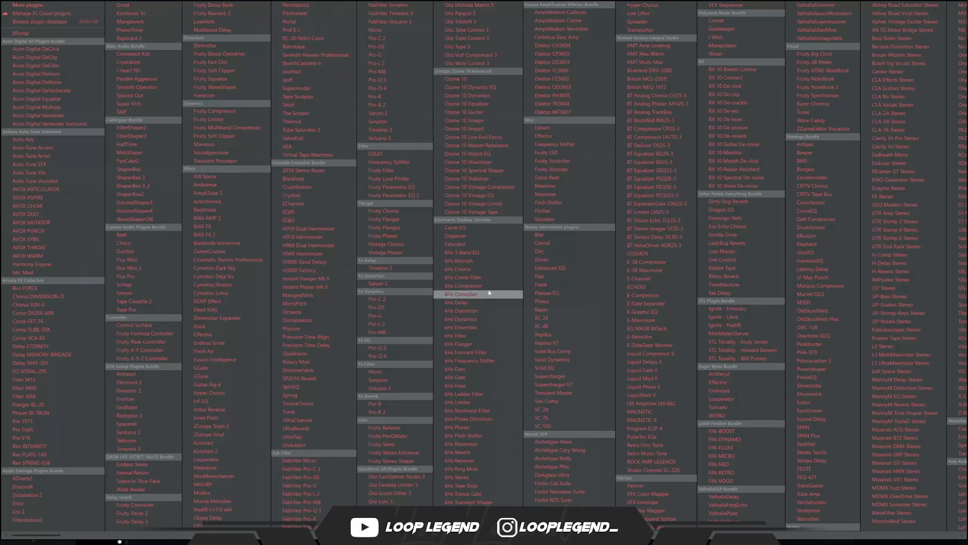
left_click(393, 195)
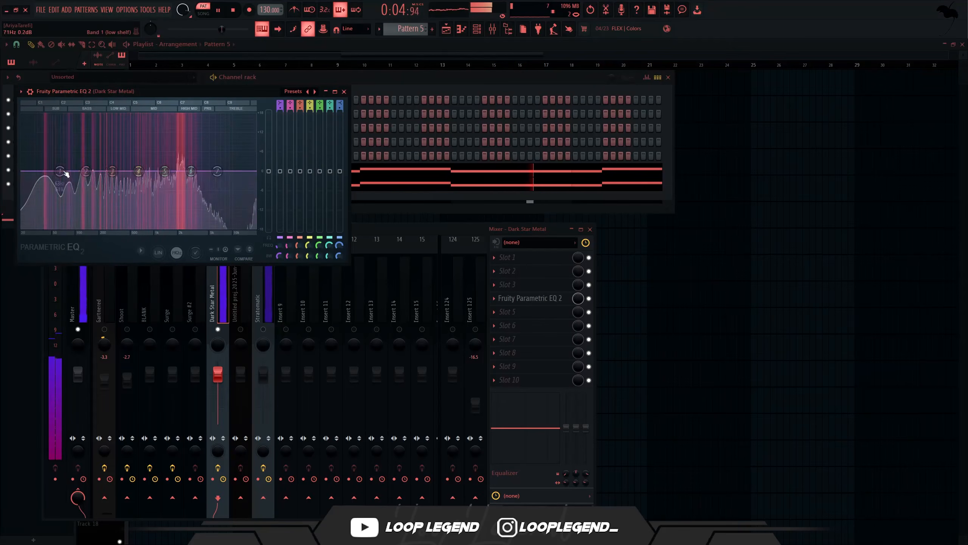
left_click_drag(84, 176, 74, 116)
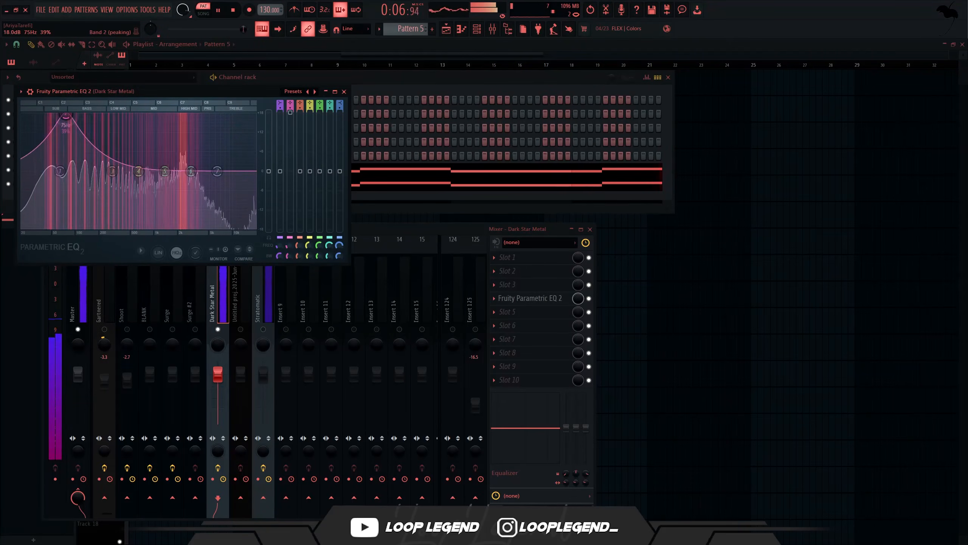
left_click(314, 91)
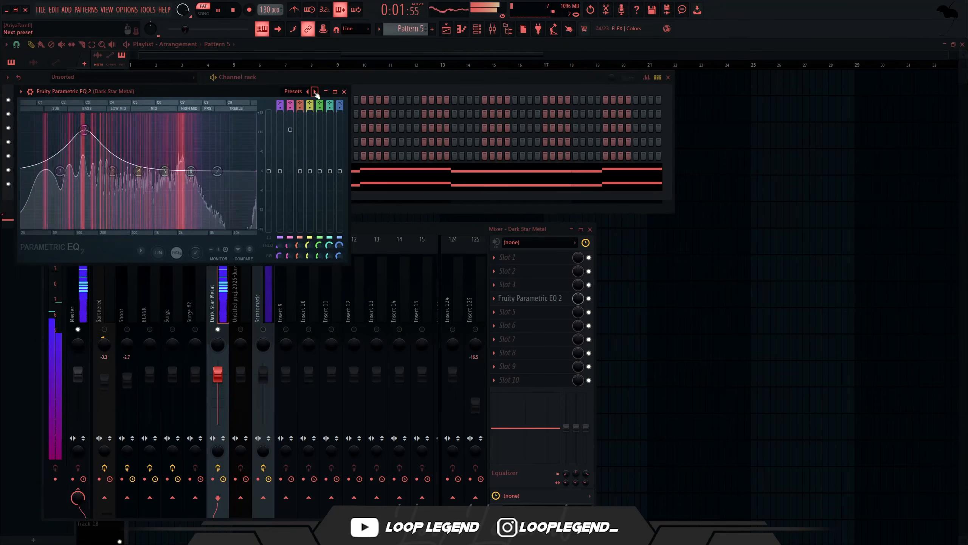
left_click(314, 92)
left_click(314, 91)
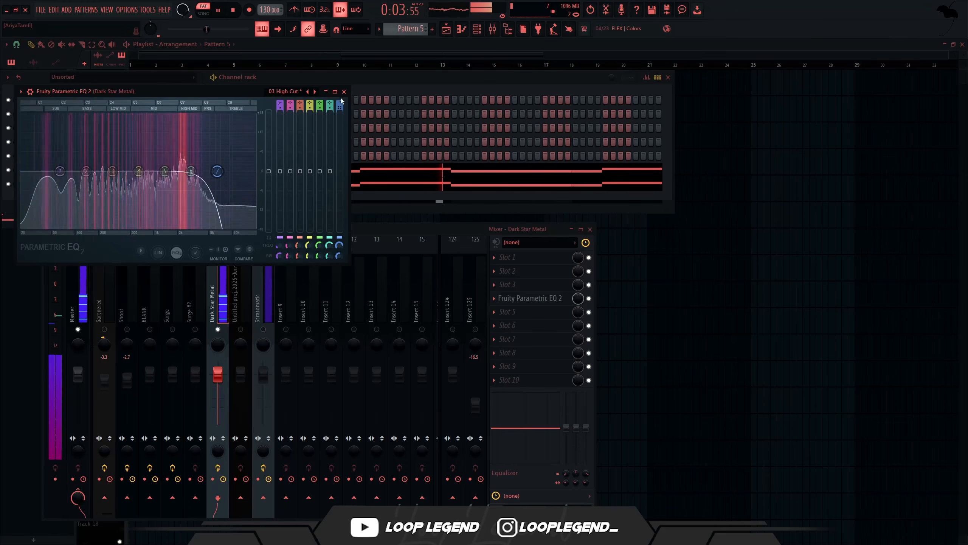
left_click(267, 332)
left_click(523, 302)
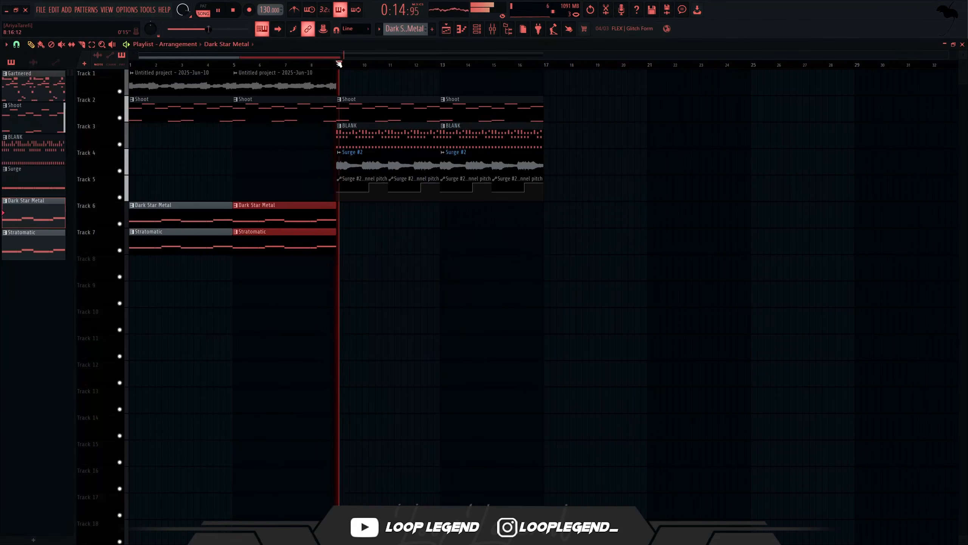
Insert Portal on the BLANK mixer track, load the Clutch preset, and close the plugin window
key("F9")
left_click(198, 273)
left_click(149, 275)
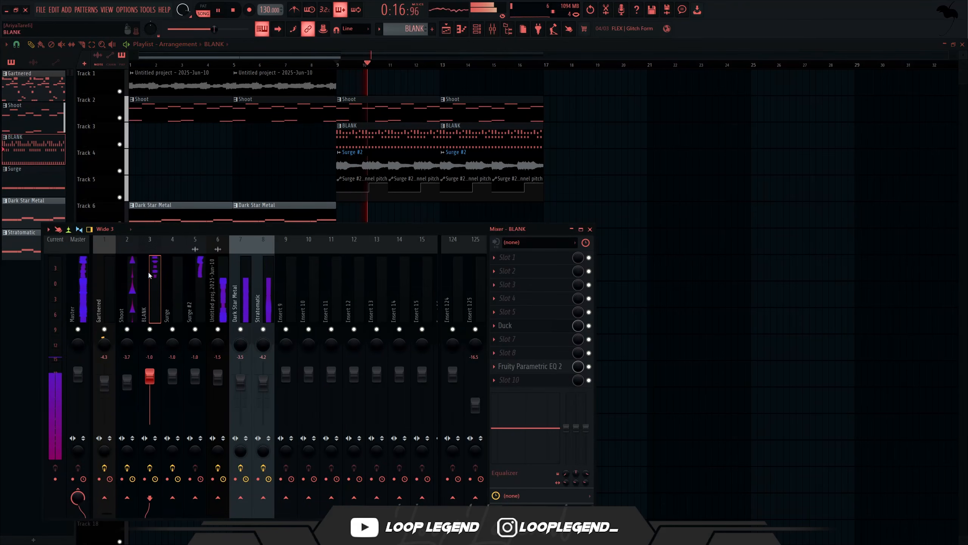
left_click(525, 378)
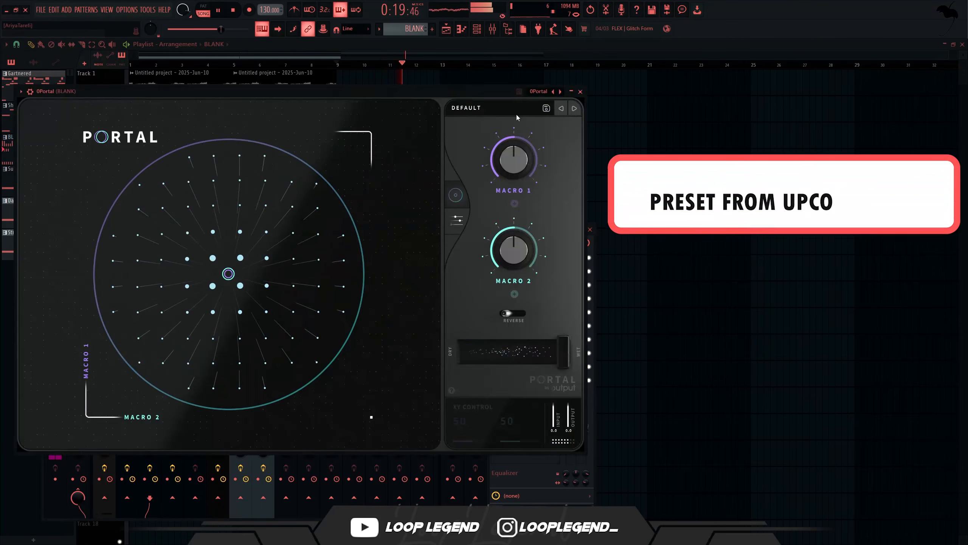
left_click(517, 110)
scroll(365, 374, "down", 5)
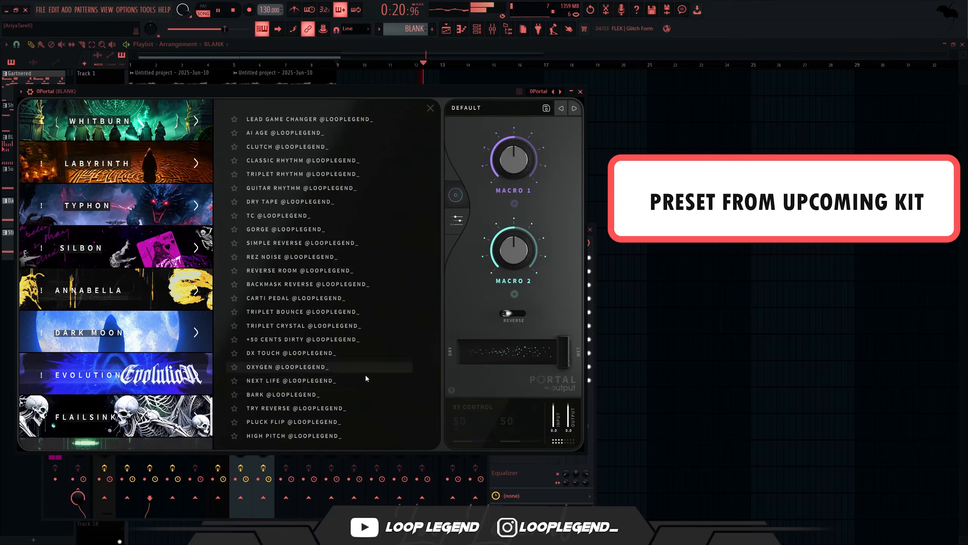
left_click(364, 372)
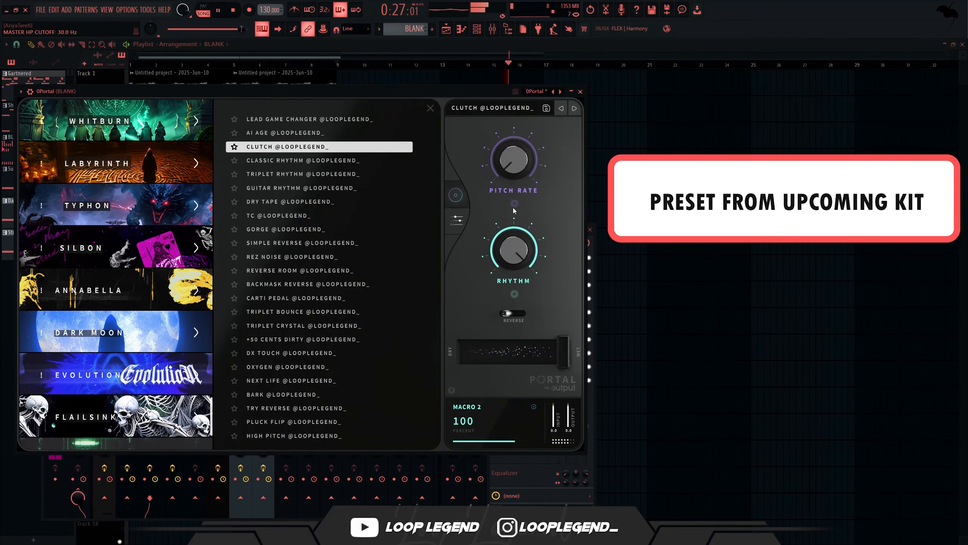
left_click(580, 91)
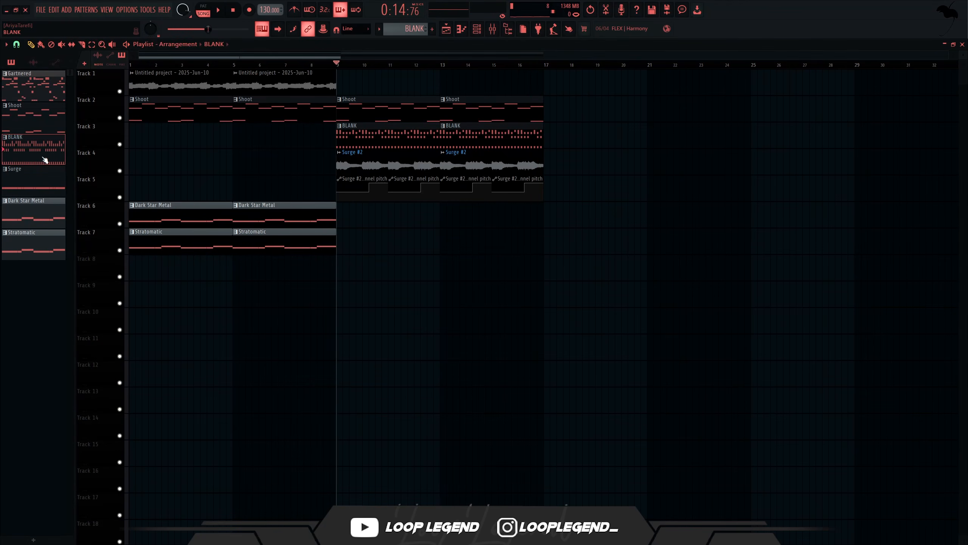
Quick render the BLANK pattern as an audio clip, place it on Track 6 at bar 17, and play it back
right_click(45, 161)
left_click(77, 316)
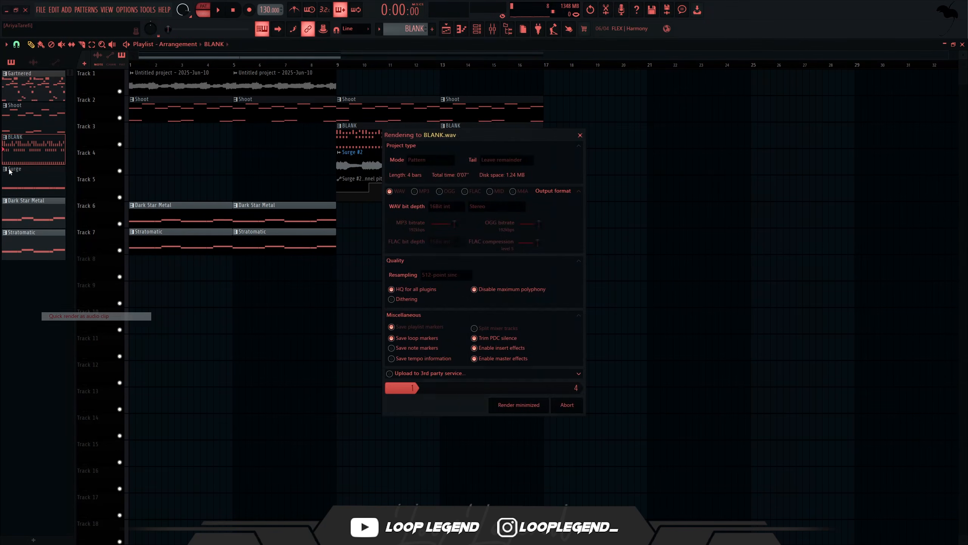
left_click(544, 226)
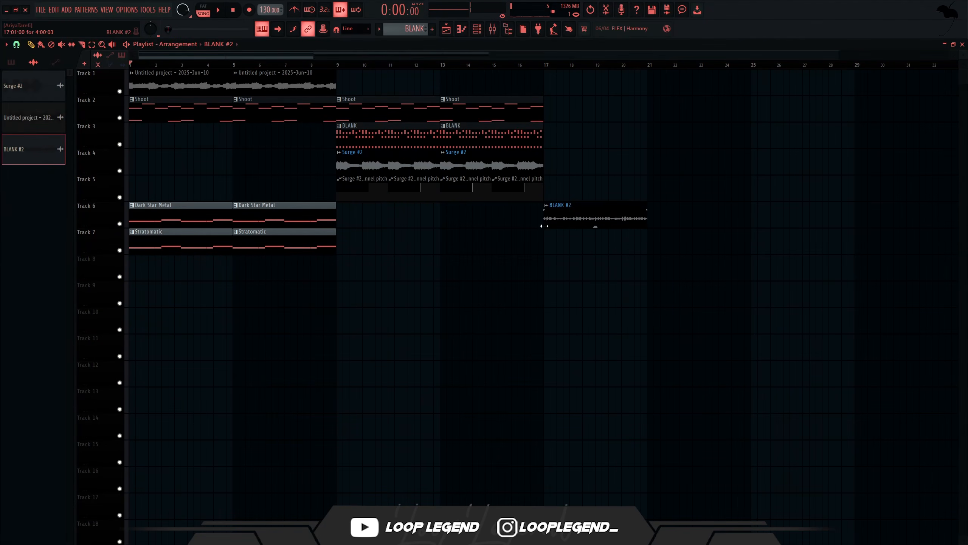
key("space")
scroll(573, 240, "up", 5)
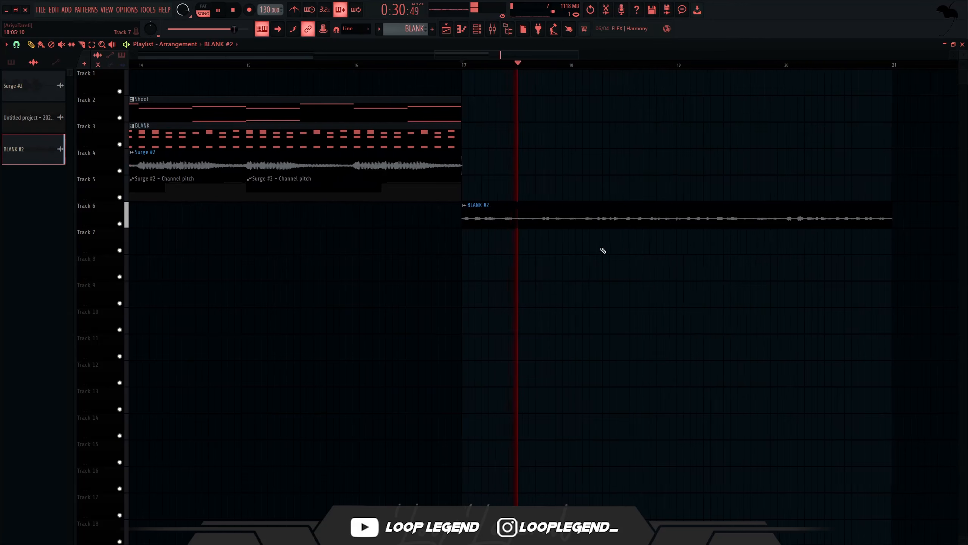
scroll(629, 271, "down", 5)
scroll(534, 214, "down", 3)
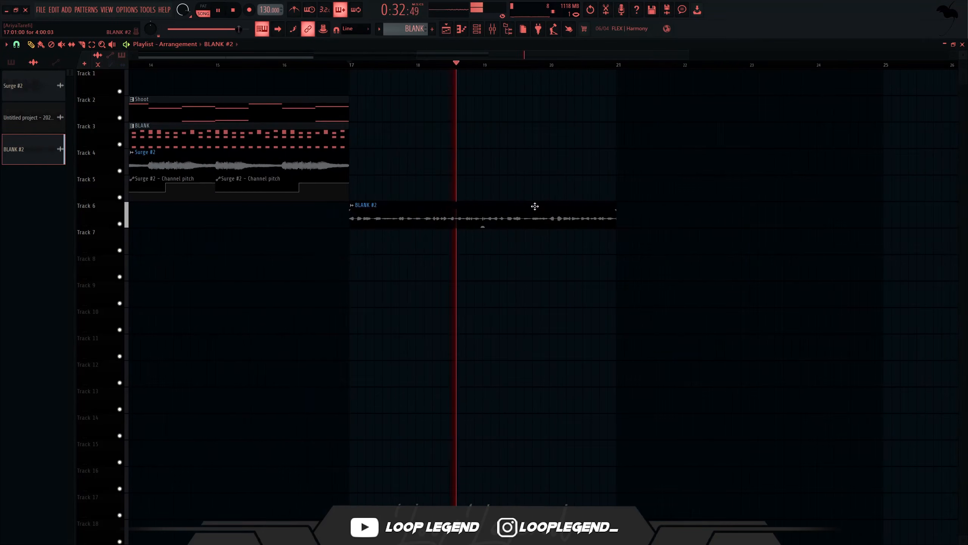
scroll(511, 221, "up", 5)
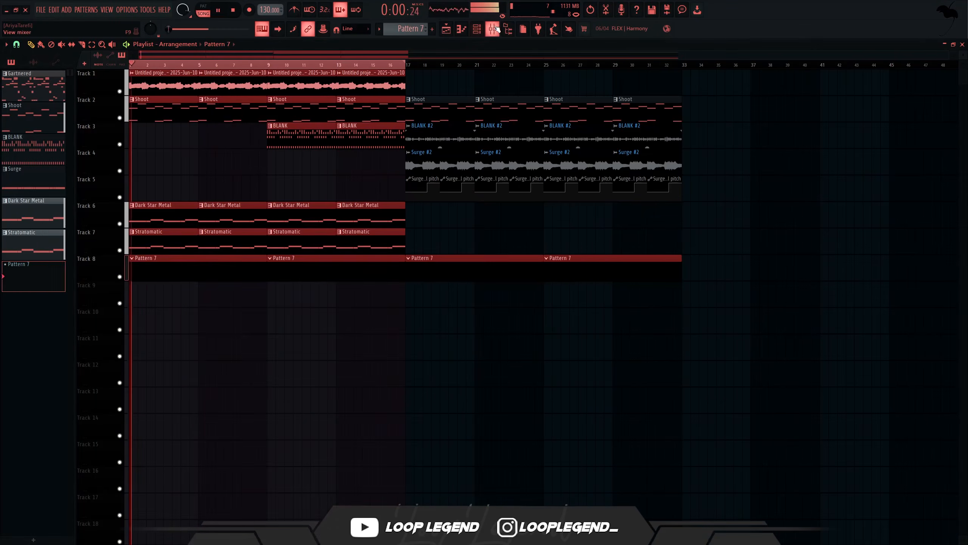
Route all layer mixer tracks only to Insert 9 and insert Maximus in its third effect slot
left_click(496, 29)
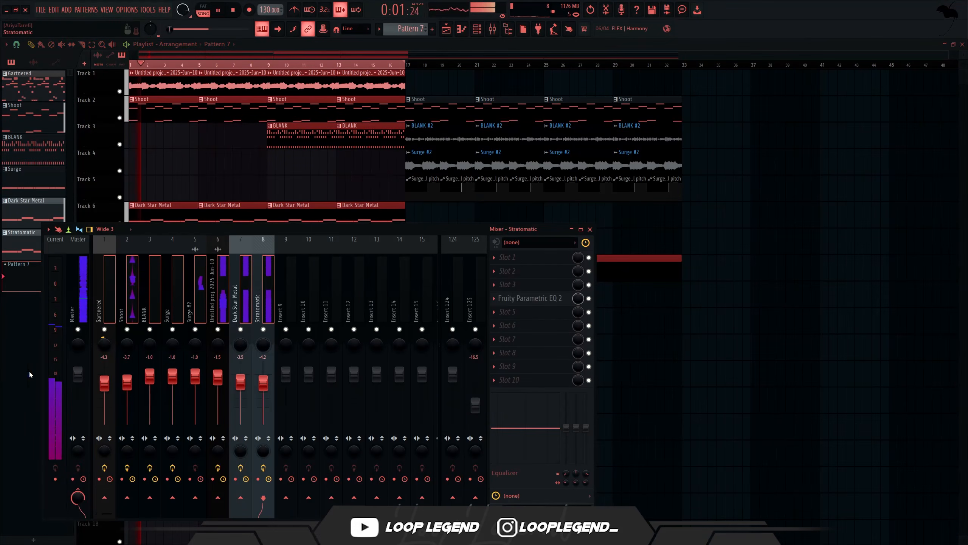
right_click(288, 499)
left_click(305, 514)
left_click(288, 311)
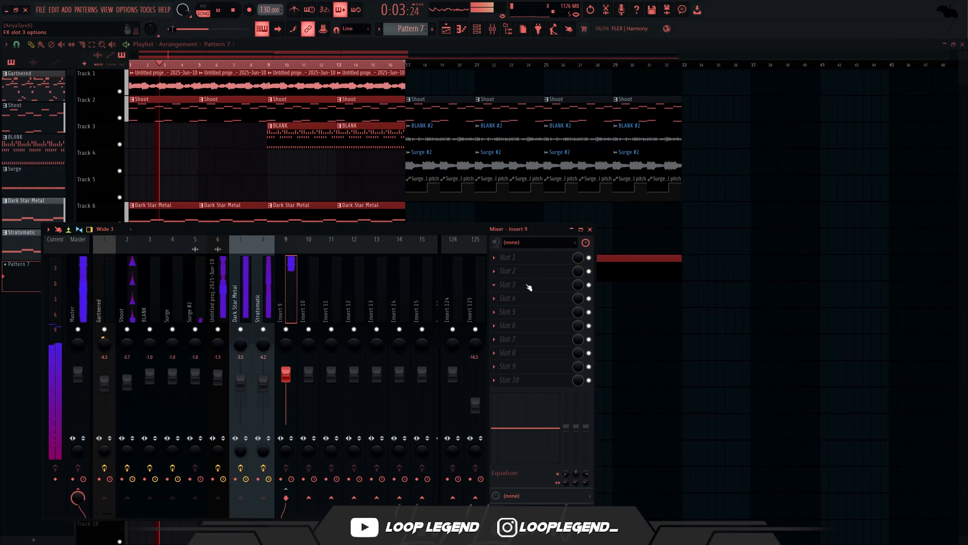
left_click(528, 284)
left_click(232, 146)
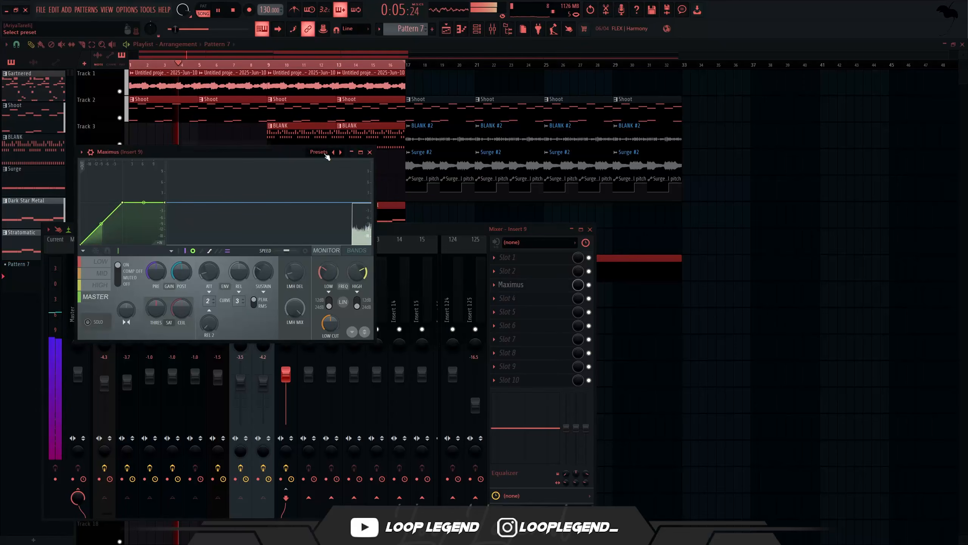
left_click(370, 152)
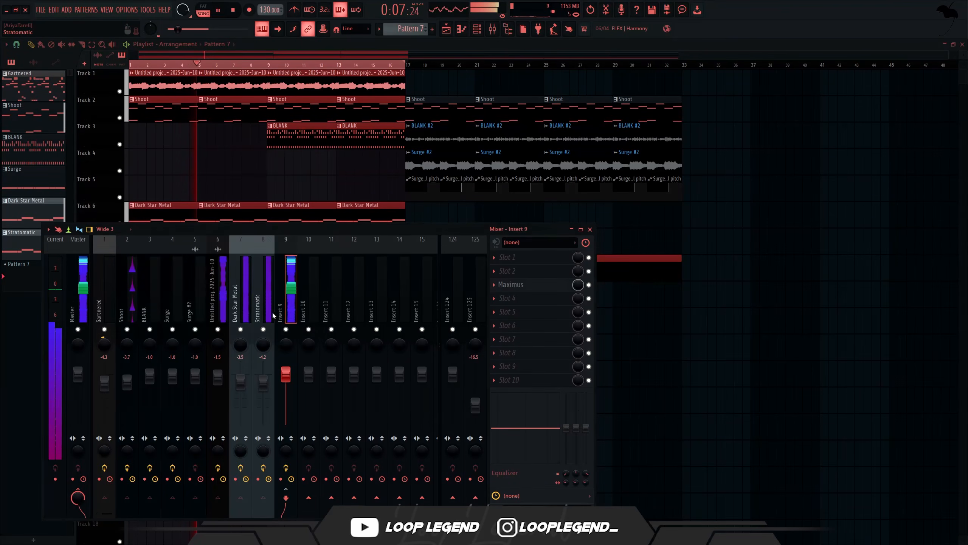
Lower the layer faders, setting Untitled project to -6.4, Dark Star Metal to -7.8 and Stratomatic to -7.6 dB, and check Maximus on Insert 9
left_click(269, 317)
left_click(218, 410)
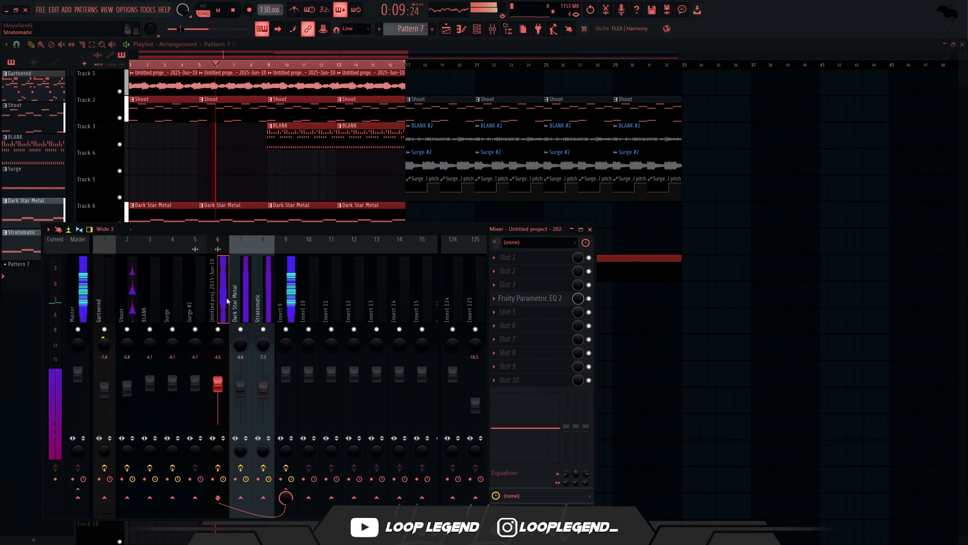
key("Right")
key("Right")
key("Right")
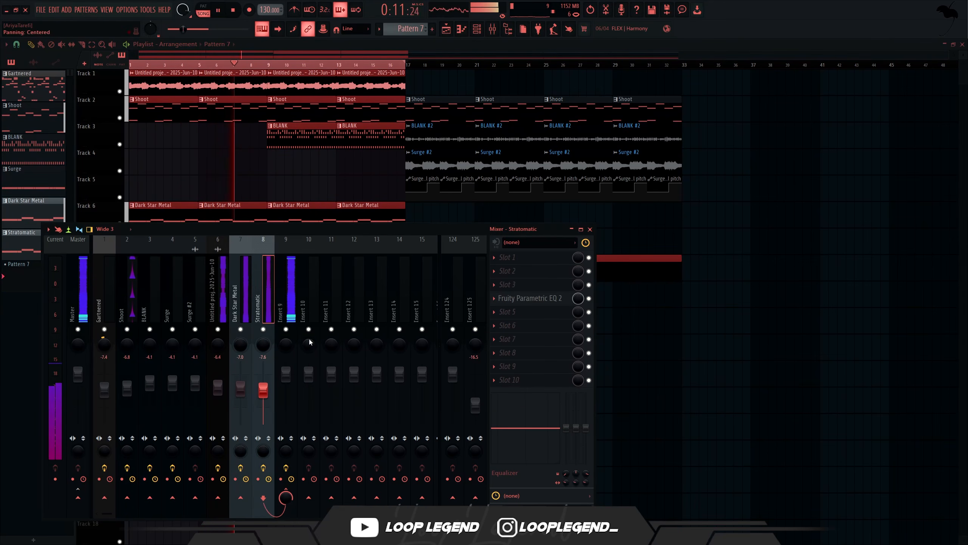
left_click(511, 285)
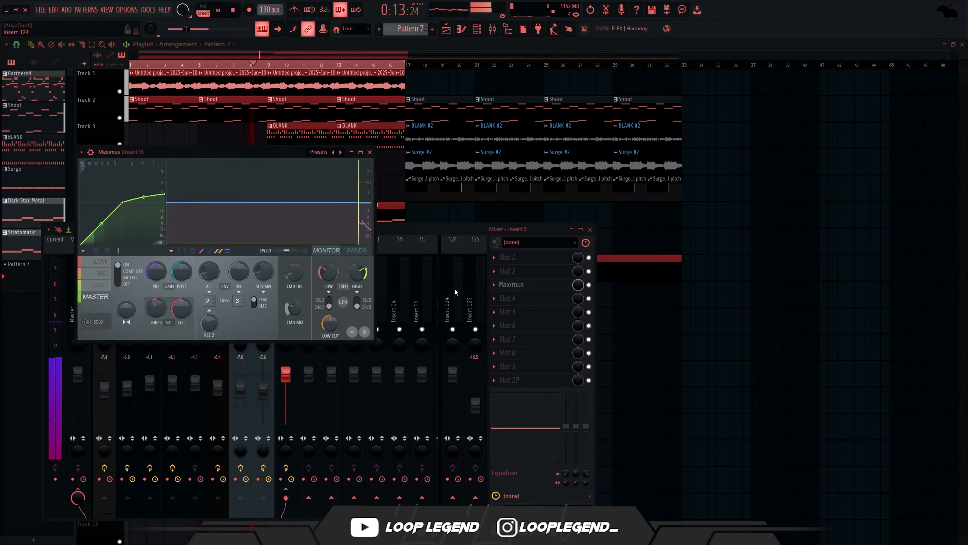
left_click(519, 285)
Insert Fruity Parametric EQ 2 on Insert 9 with the 01 Low Cut + High Cut preset, and raise both cutoff frequencies
left_click(525, 324)
left_click(362, 198)
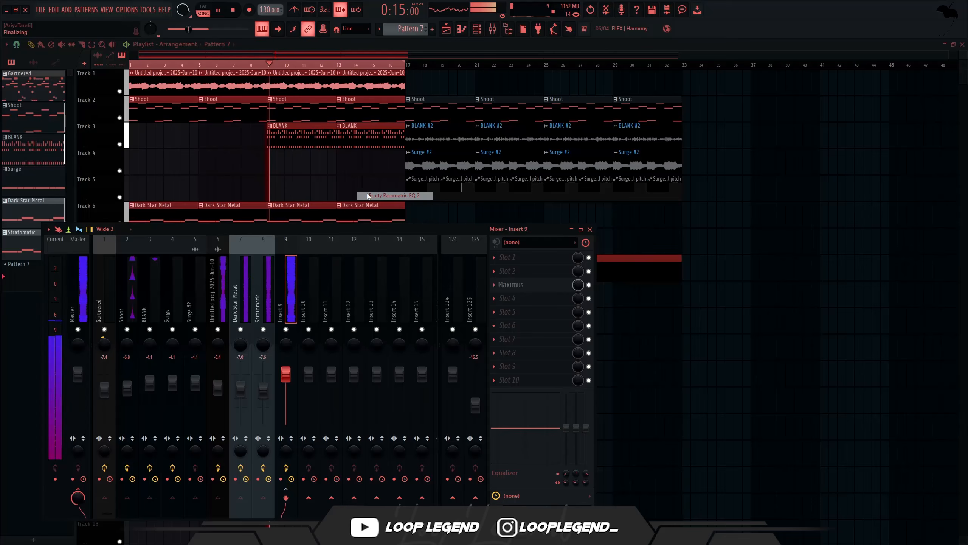
left_click(316, 91)
left_click_drag(218, 171, 256, 171)
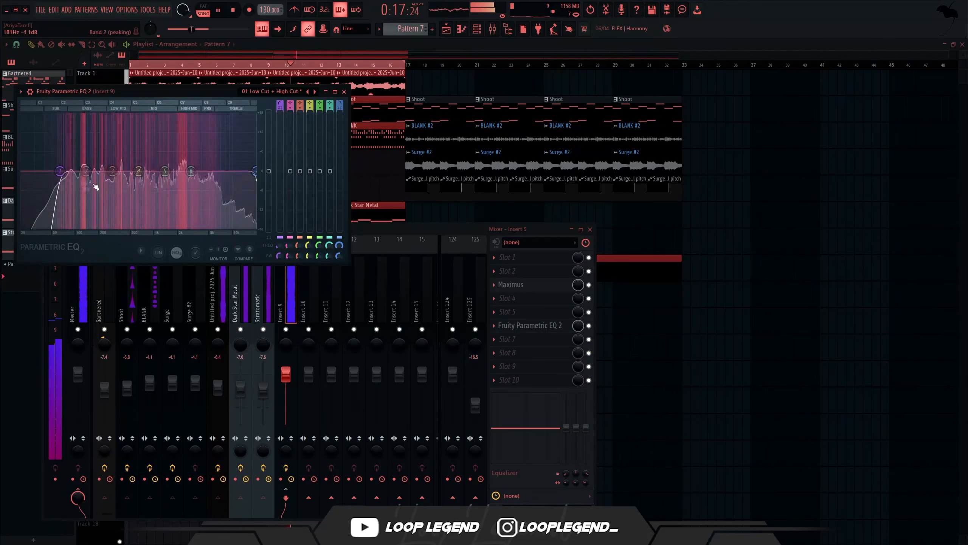
left_click_drag(60, 171, 80, 171)
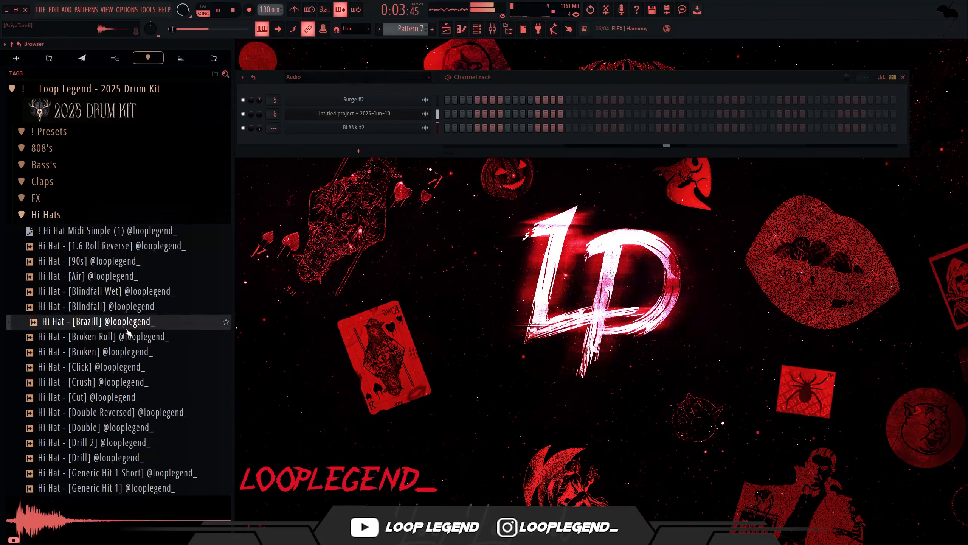
Load Hi Hat - [Brazill] as a new channel, apply ! Hi Hat Midi Simple (1), and inspect its notes in the piano roll
right_click(128, 332)
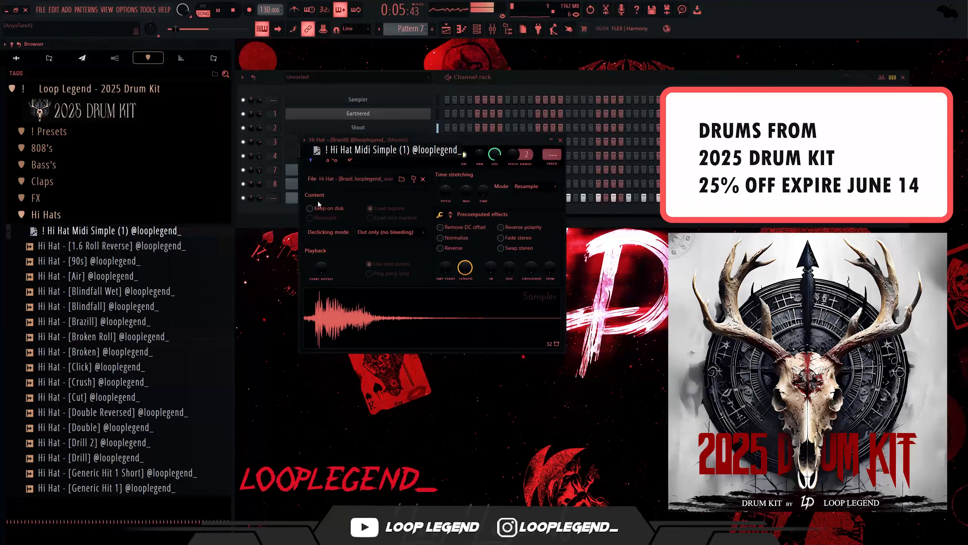
right_click(293, 198)
left_click(398, 63)
left_click(464, 31)
left_click(466, 31)
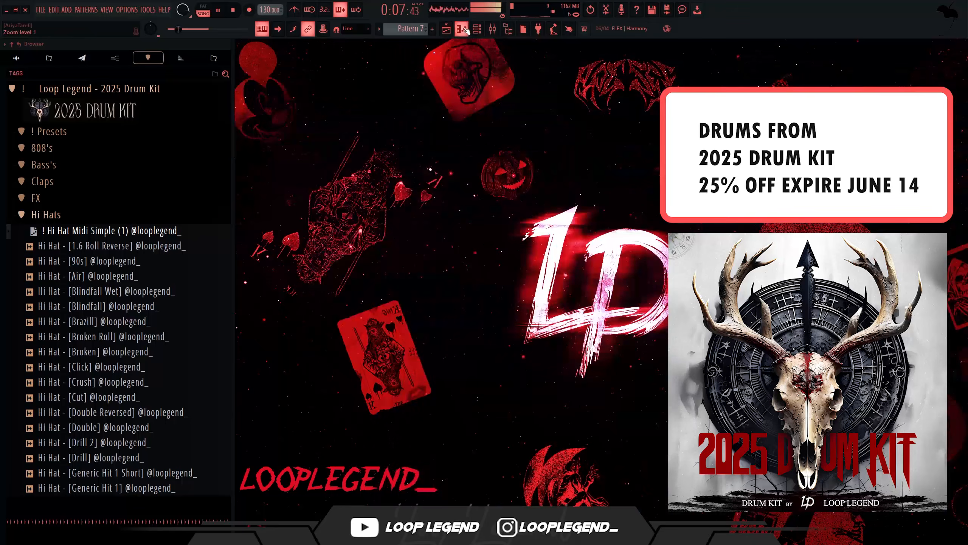
left_click(466, 30)
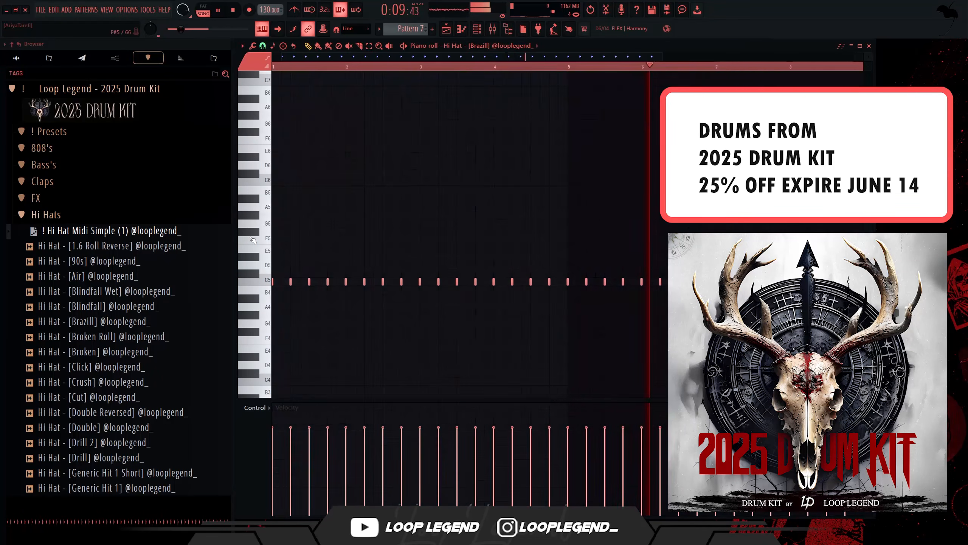
scroll(253, 241, "up", 5)
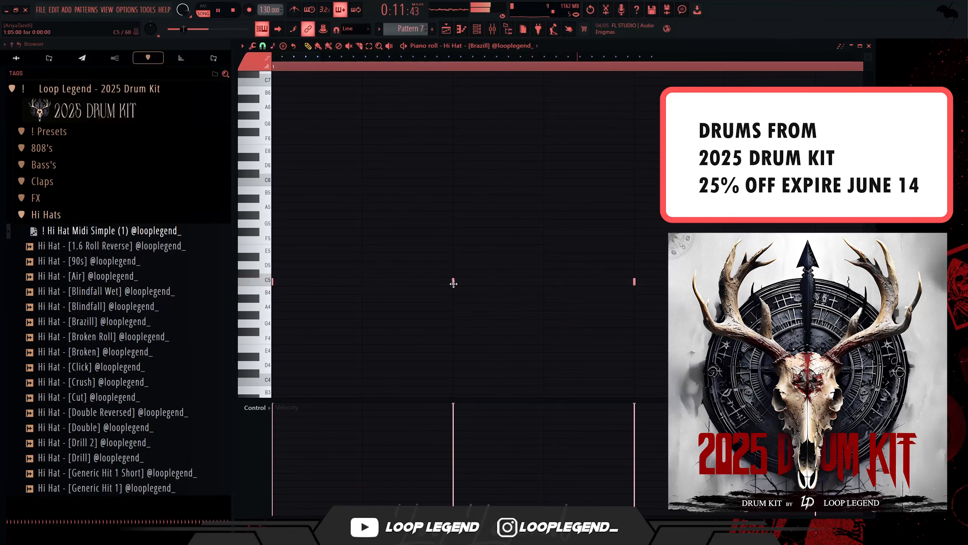
scroll(518, 292, "down", 6)
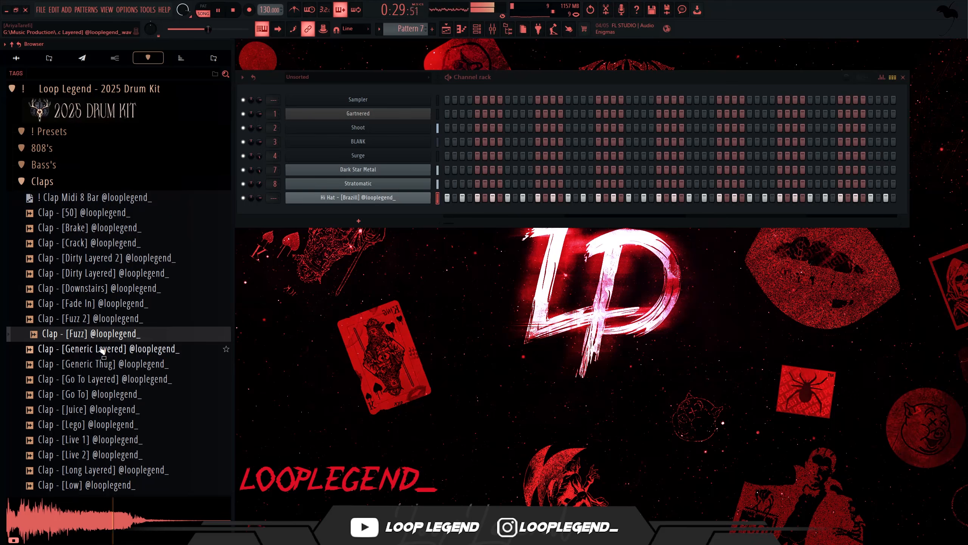
Audition the claps, load Clap - [Go To Layered] as a new channel, and apply ! Clap Midi 8 Bar raised one semitone
left_click(109, 349)
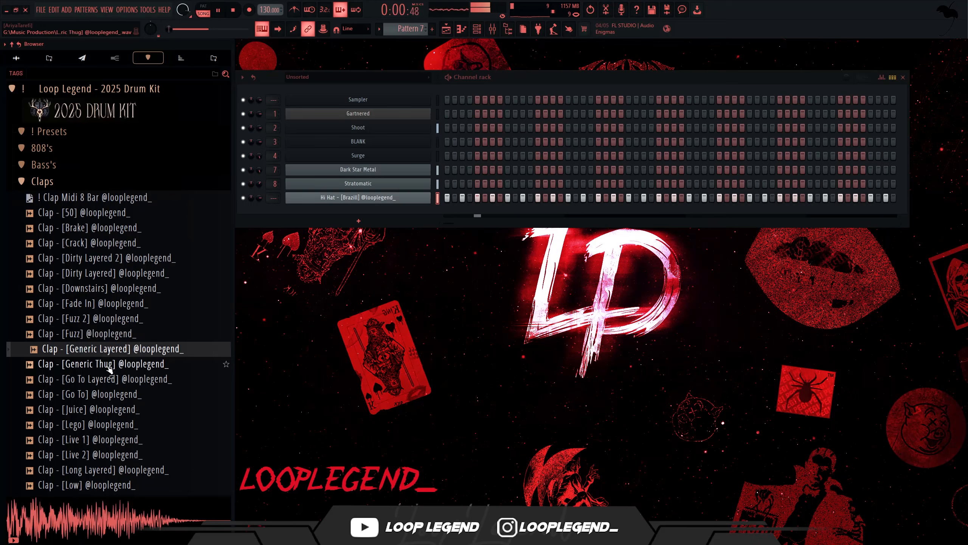
left_click(117, 377)
left_click(109, 365)
left_click_drag(111, 379, 351, 207)
left_click_drag(152, 198, 419, 212)
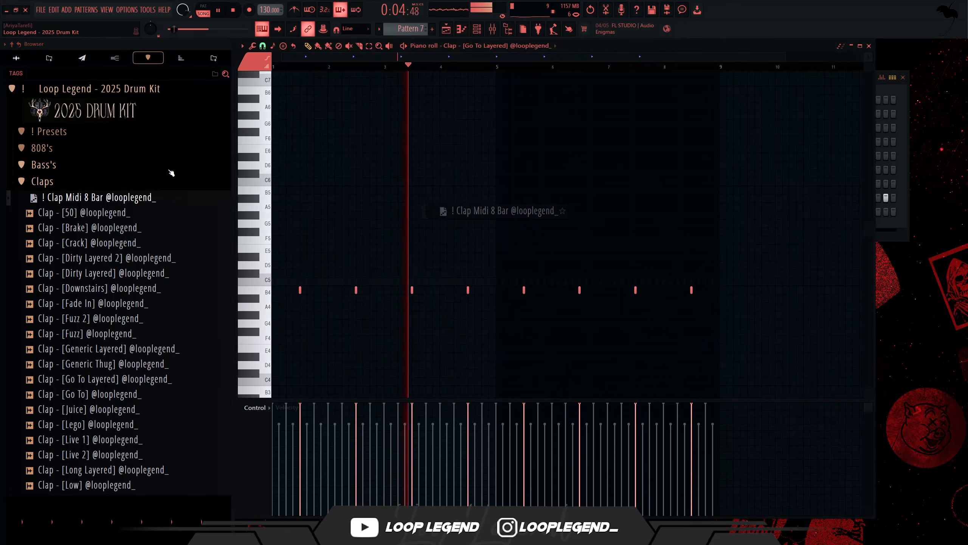
key("shift+Up")
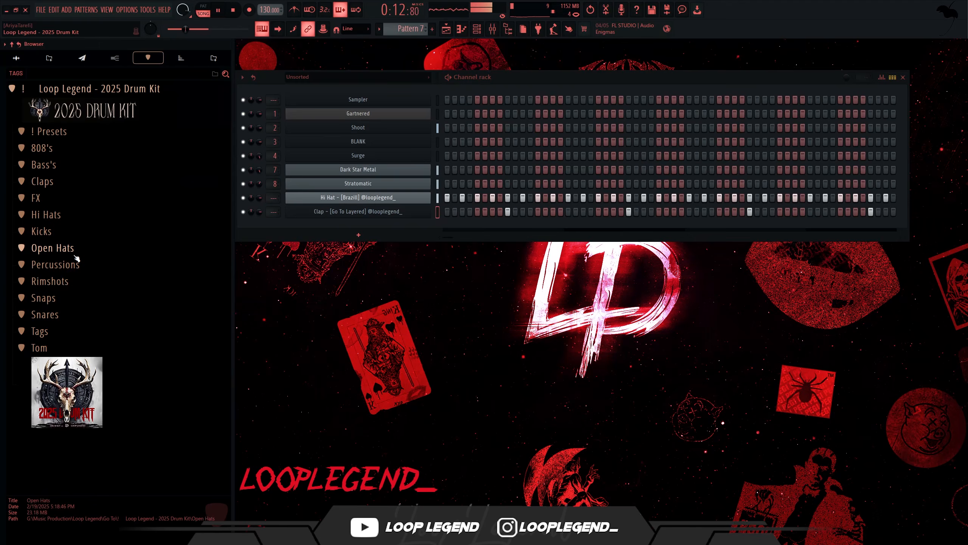
Load Open Hat - [Duco] as a new channel and replace its sample with Open Hat - [Cream]
left_click(53, 248)
left_click(108, 355)
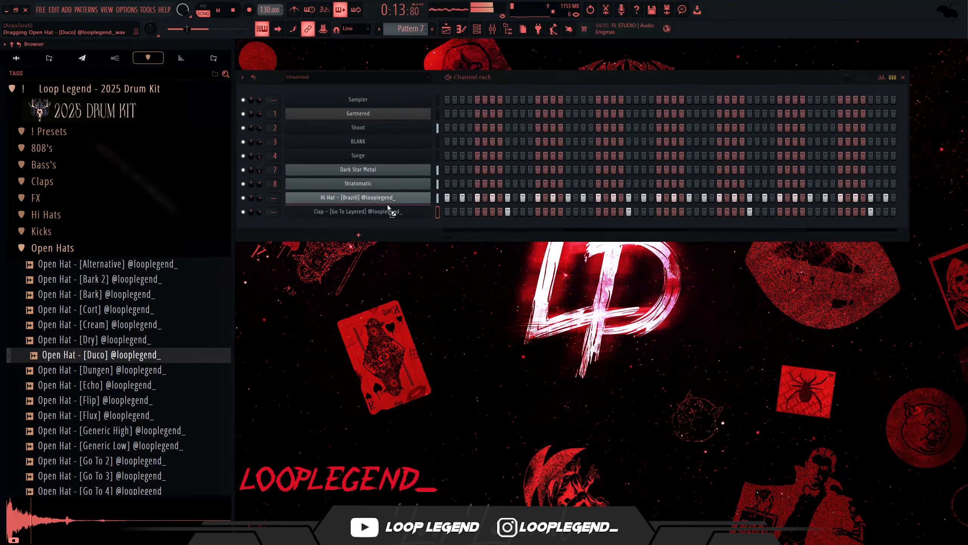
left_click_drag(388, 208, 442, 229)
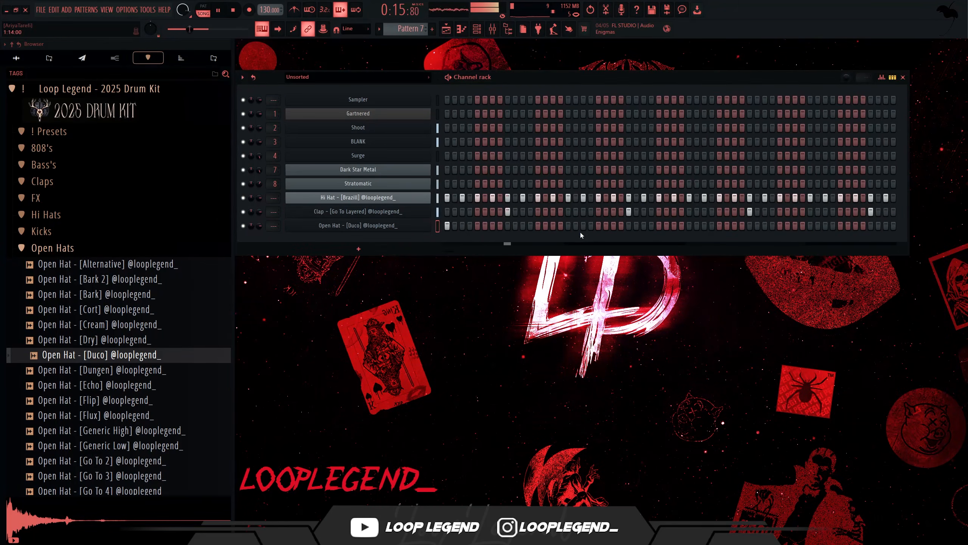
left_click(136, 324)
left_click_drag(109, 332, 421, 234)
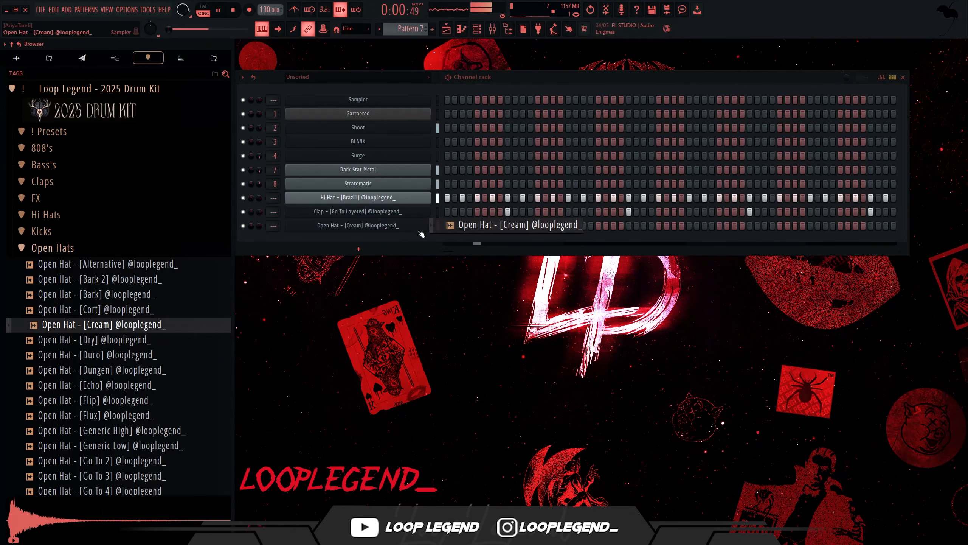
right_click(430, 224)
left_click(130, 323)
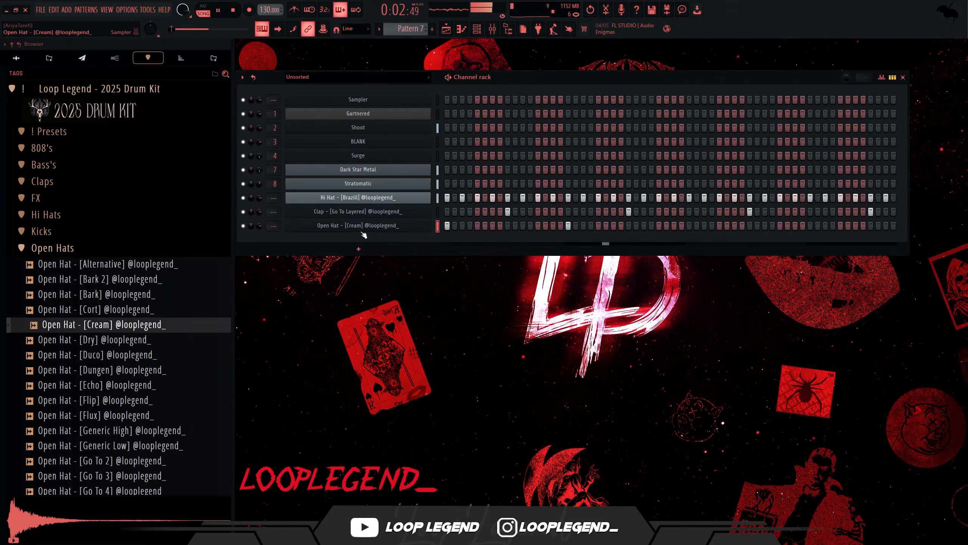
Build runs of four consecutive C5 notes at the start of bars 1 and 2 for Open Hat - [Cream], tapering their velocities
right_click(404, 230)
left_click(458, 227)
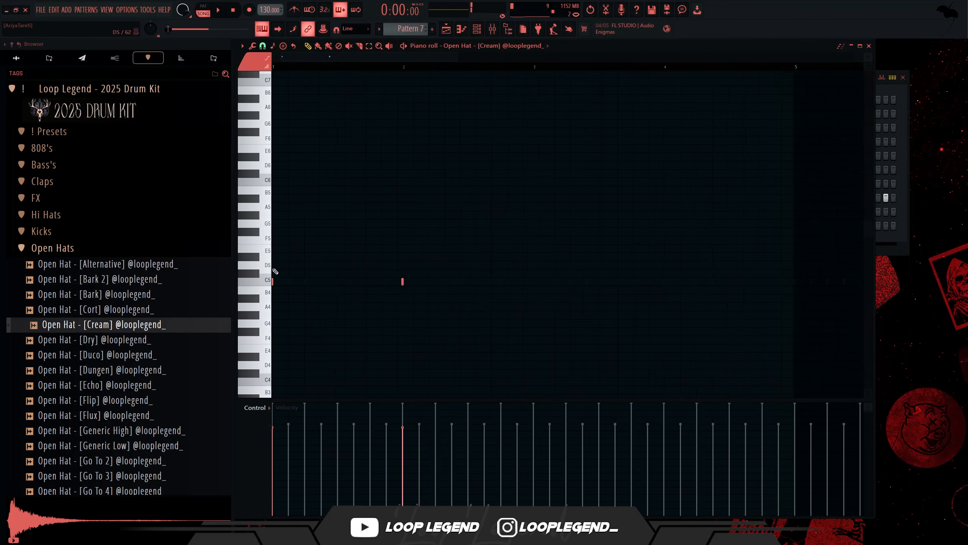
scroll(275, 272, "up", 1)
left_click_drag(274, 248, 569, 332)
left_click_drag(447, 282, 467, 282)
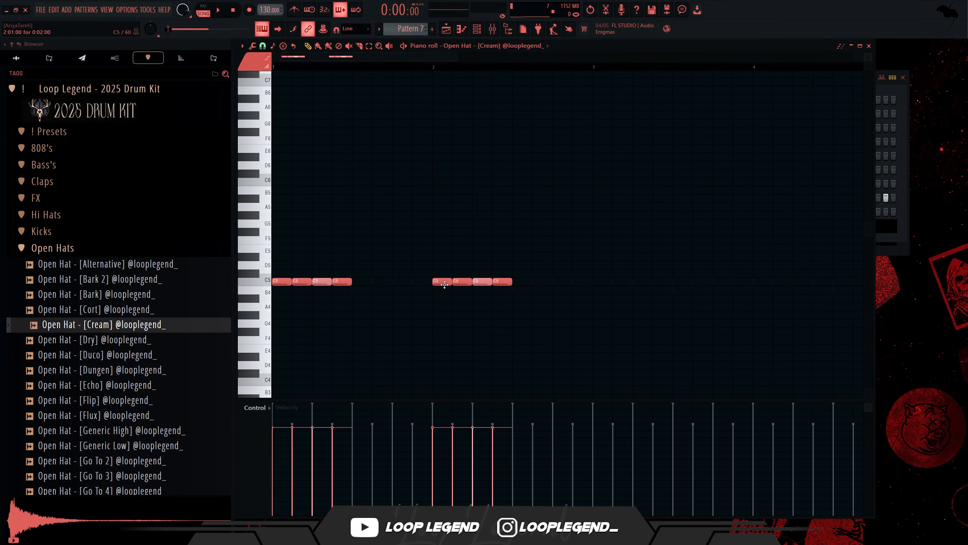
key("ctrl+z")
key("ctrl+z")
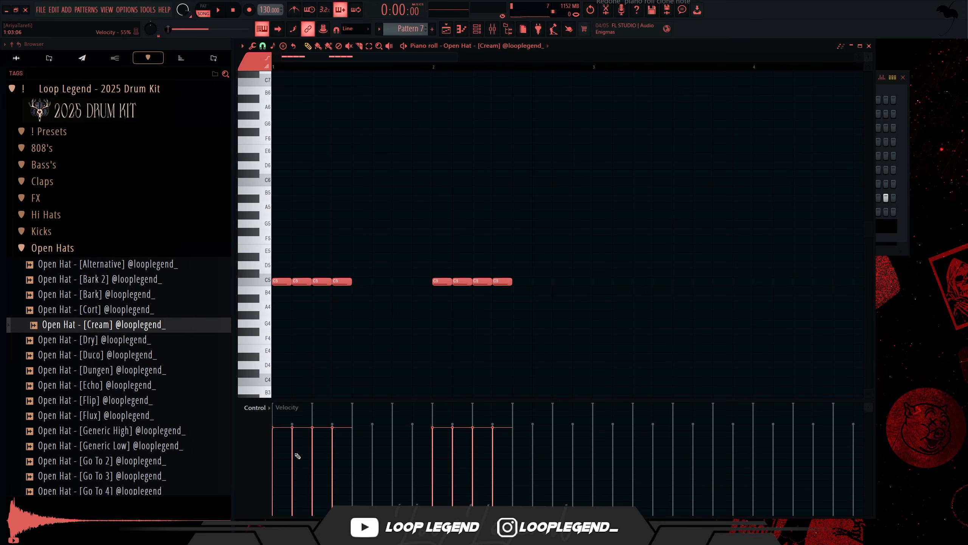
left_click_drag(450, 476, 500, 504)
Repeat the second open hat run's last three notes after a one-note gap, and duplicate the two-bar pattern
left_click_drag(541, 290, 469, 281)
key("ctrl+b")
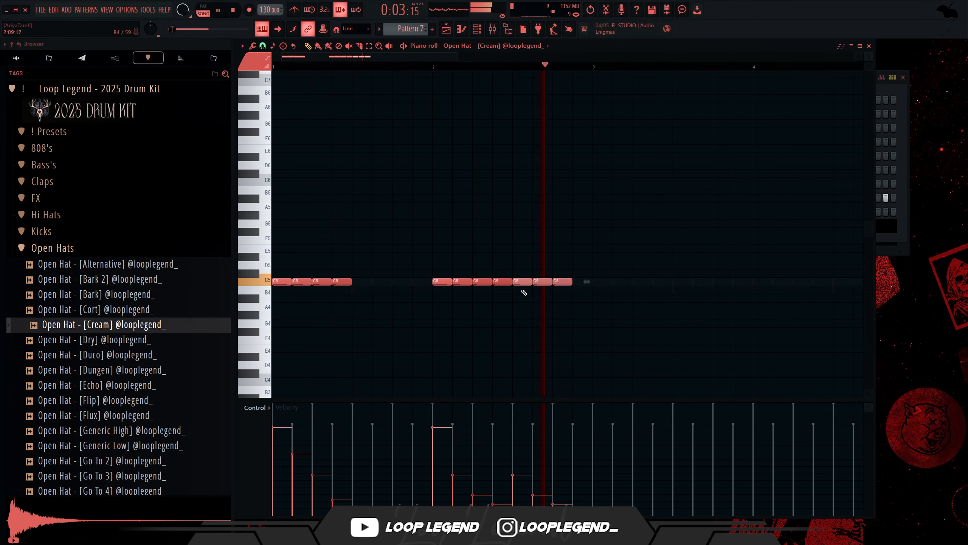
left_click_drag(565, 283, 585, 283)
left_click(600, 320, "ctrl")
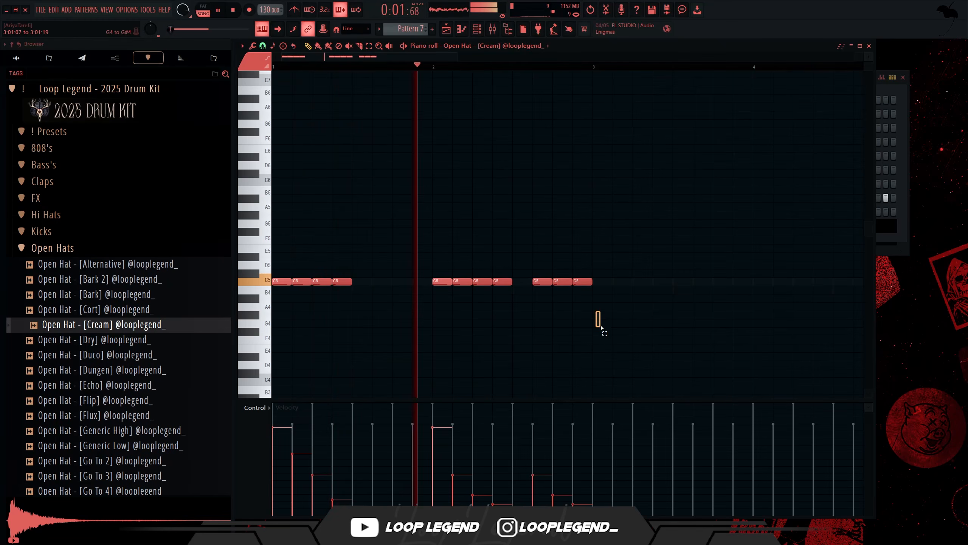
key("ctrl+b")
Audition the 808 samples, load 808 - [Go To Alien] as a new channel, and open it in the piano roll
scroll(445, 278, "down", 3)
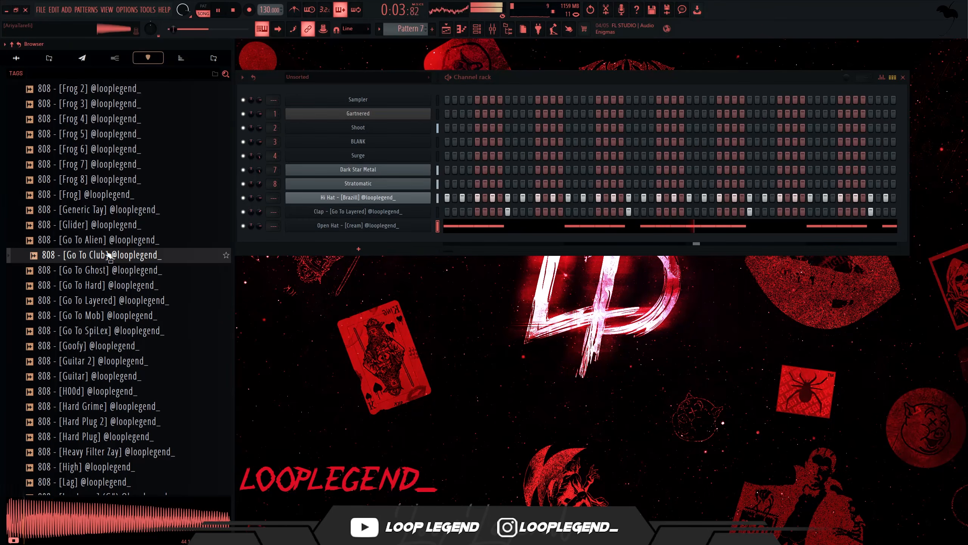
left_click(111, 245)
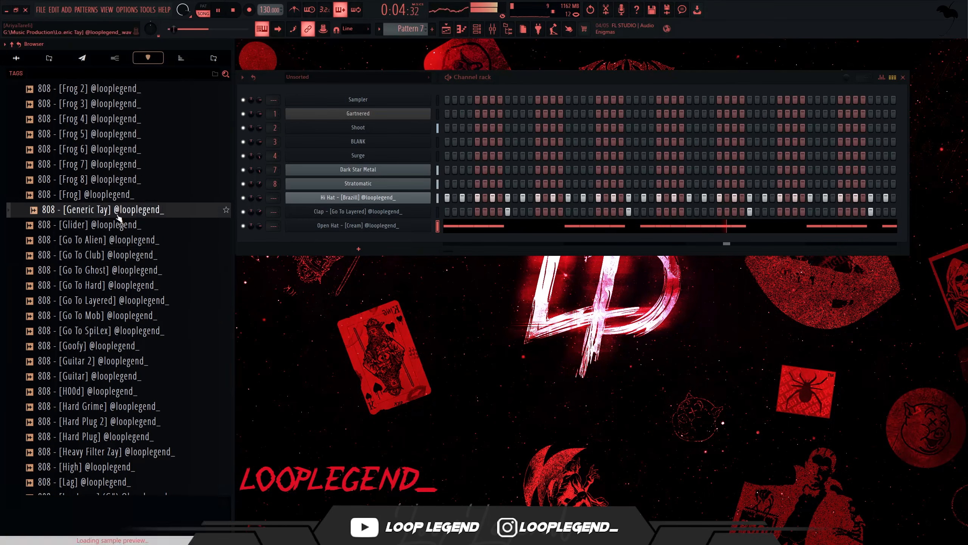
left_click_drag(110, 246, 443, 240)
right_click(423, 241)
left_click(450, 239)
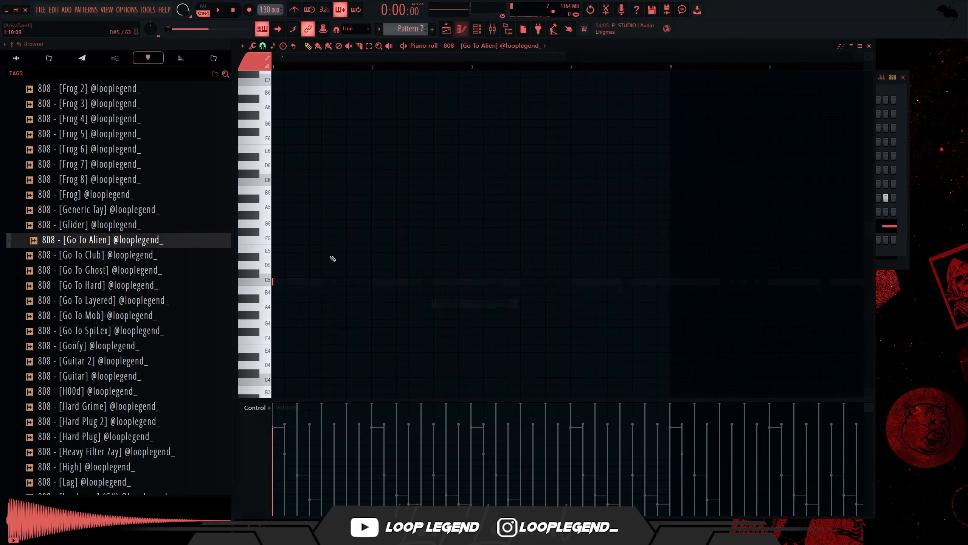
Write the 808 line with a two-step E5 note at 1:13 and four two-step F5 notes across bar 2
key("space")
left_click(353, 248)
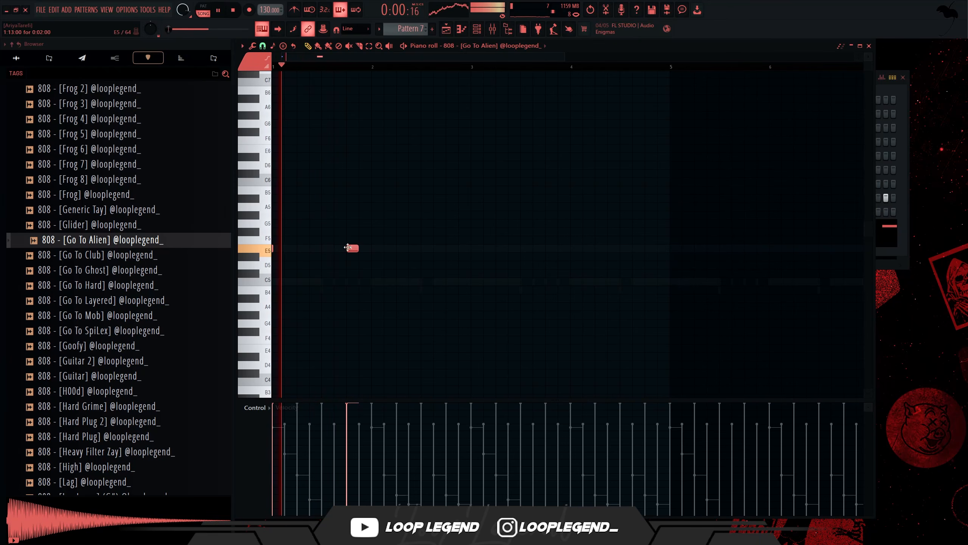
mouse_move(348, 248)
left_mouse_down()
mouse_move(334, 247)
mouse_move(349, 249)
left_mouse_up()
key("space")
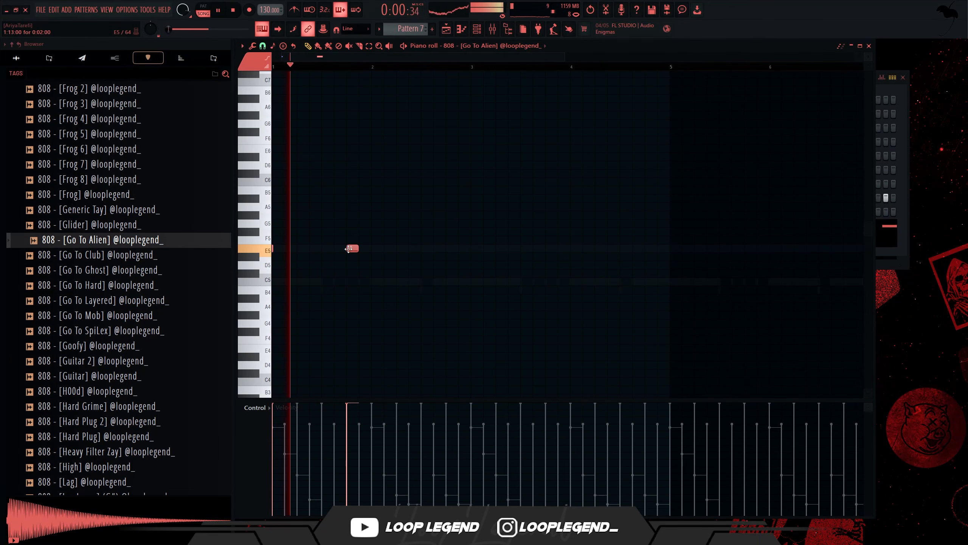
left_click(401, 240)
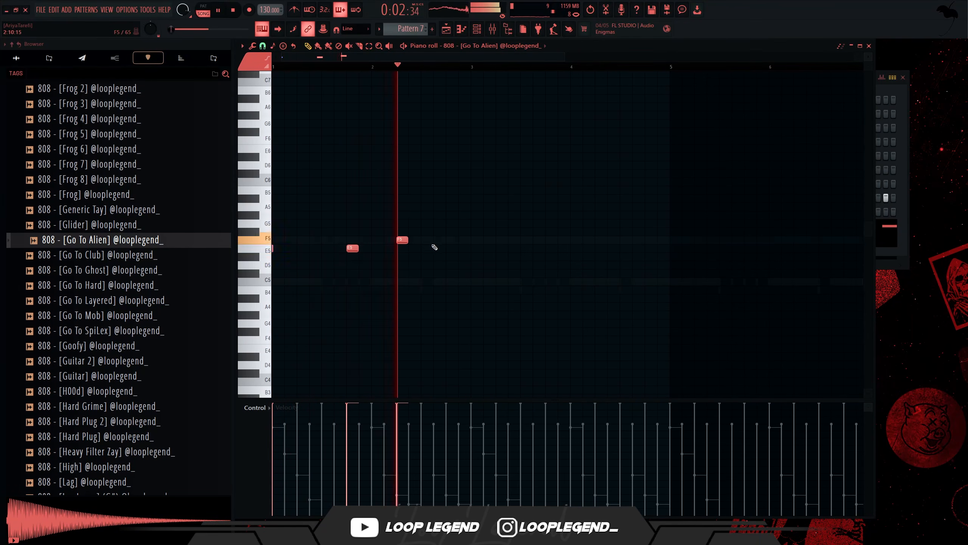
left_click_drag(447, 241, 431, 239)
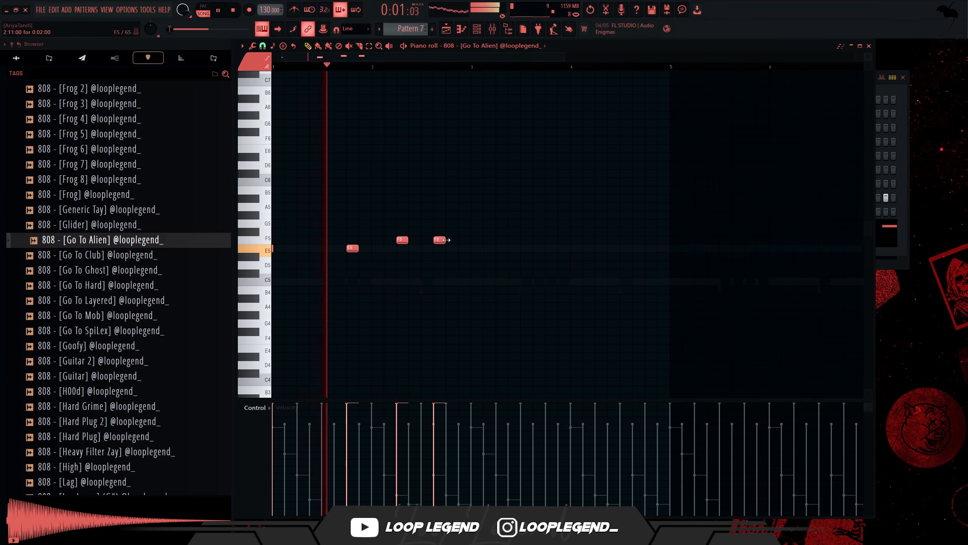
left_click(450, 242)
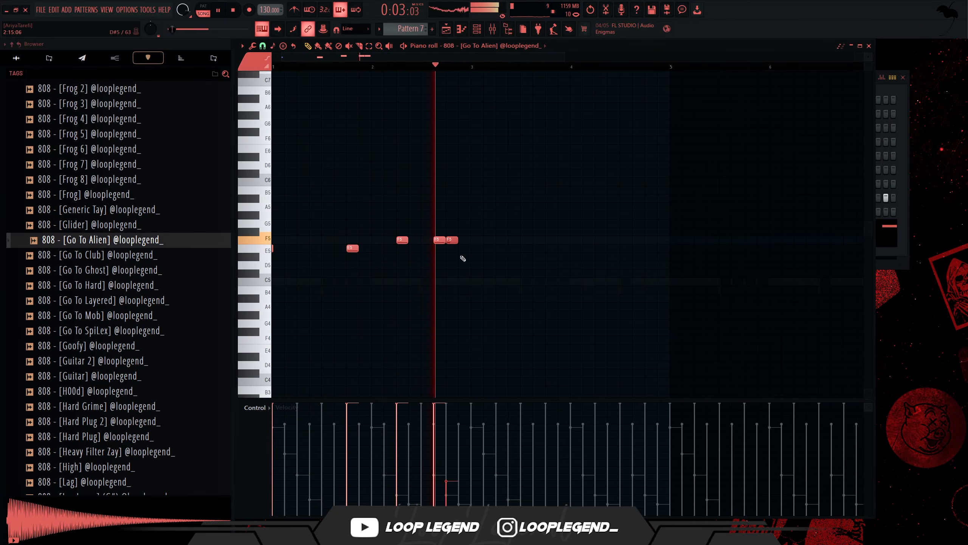
left_click(464, 240)
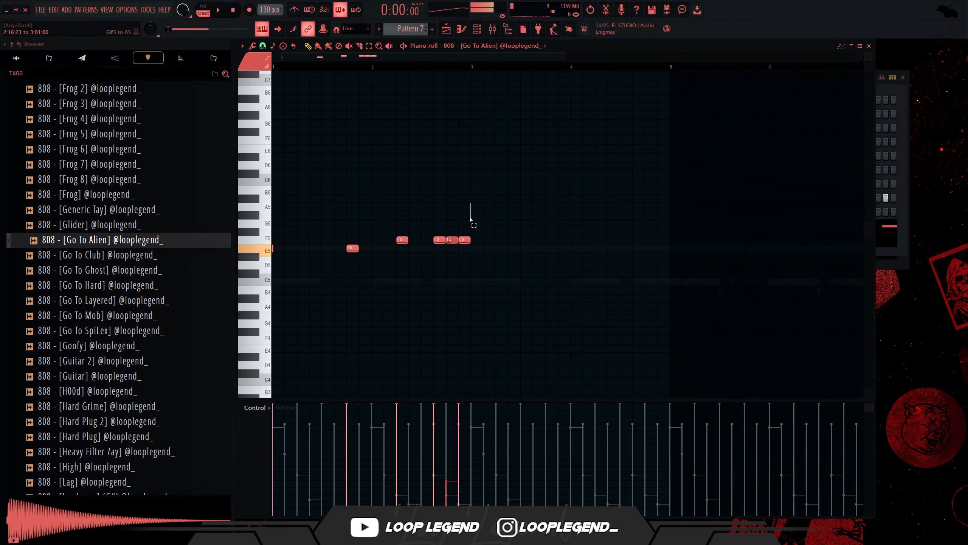
Use a finer snap to replace the last F5 note of bar 2 with two short notes
left_click(262, 46)
left_click(280, 137)
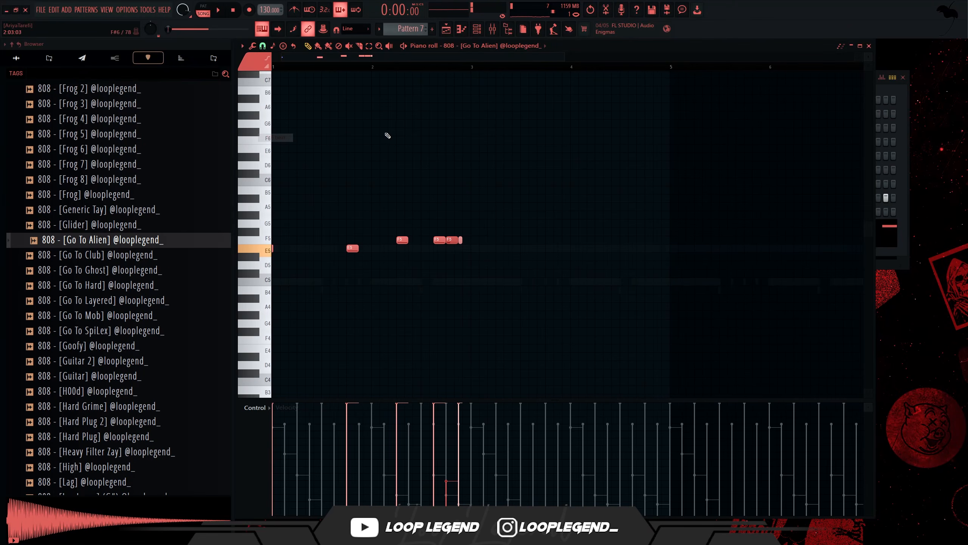
key("space")
scroll(461, 221, "up", 4)
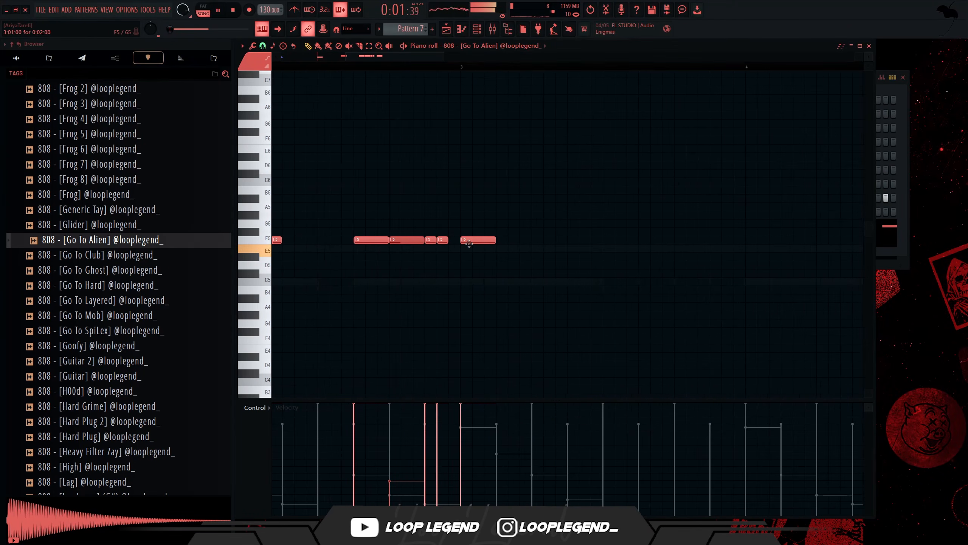
Duplicate the two-bar 808 pattern into bars 3 and 4, and lower the velocity of each final short F5 note
scroll(422, 236, "down", 3)
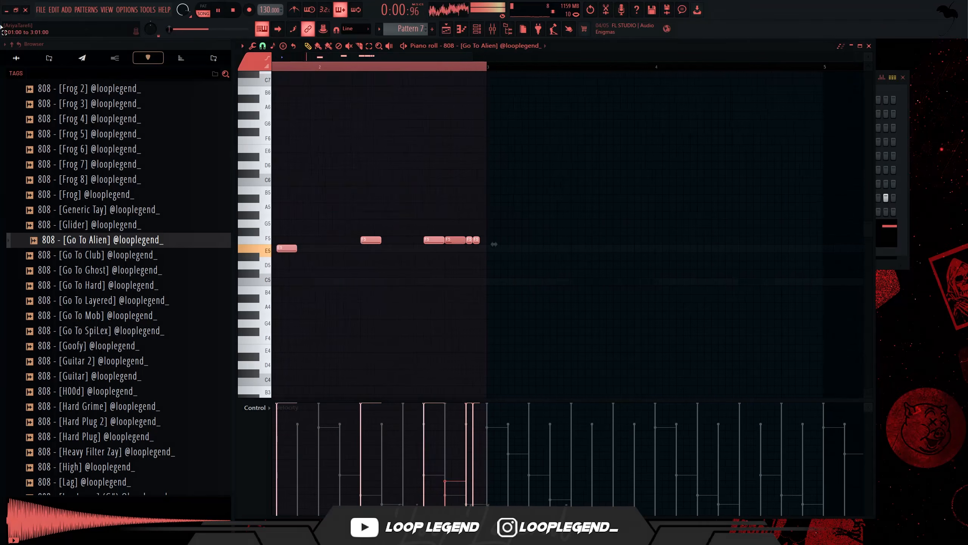
key("ctrl+b")
scroll(288, 102, "down", 3)
scroll(288, 103, "up", 3)
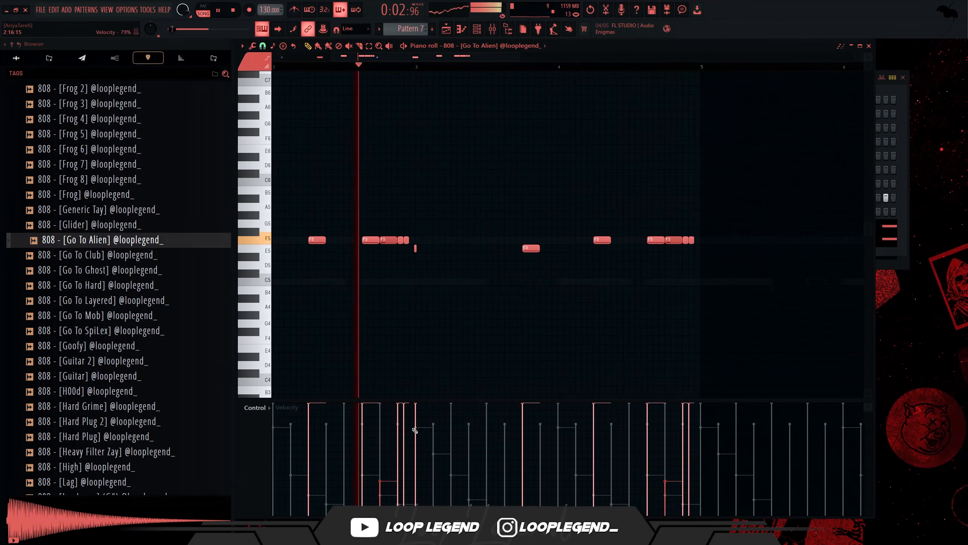
left_click(703, 427)
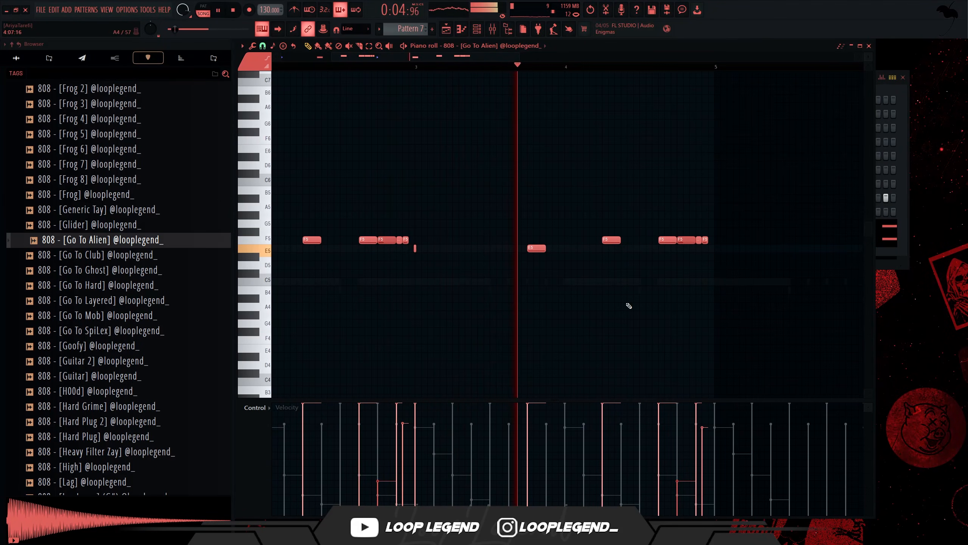
Add a four-step E5 note at 3:09, directly before the second E5 note of bar 3, trying a slide note along the way
left_click(630, 240)
right_click(630, 240)
key("space")
left_click_drag(360, 248, 330, 248)
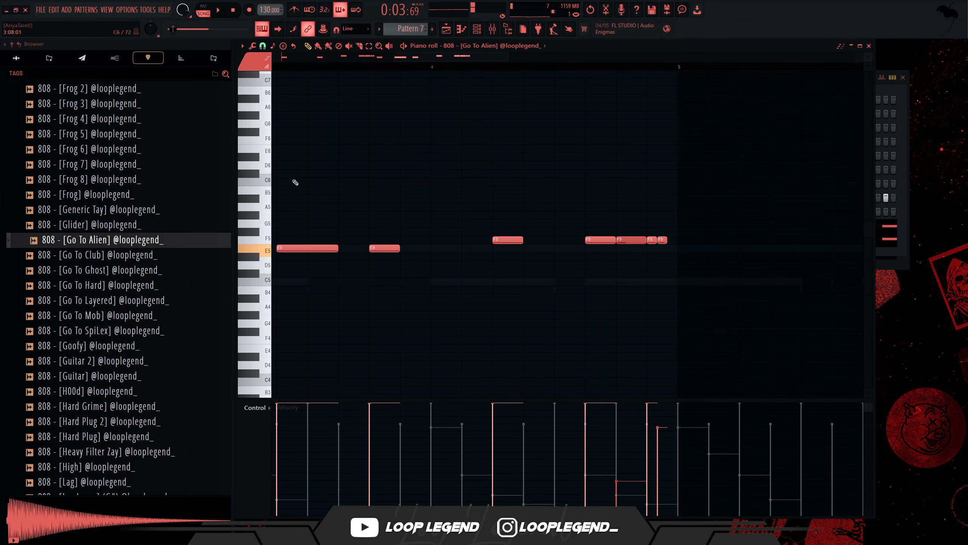
left_click(270, 73)
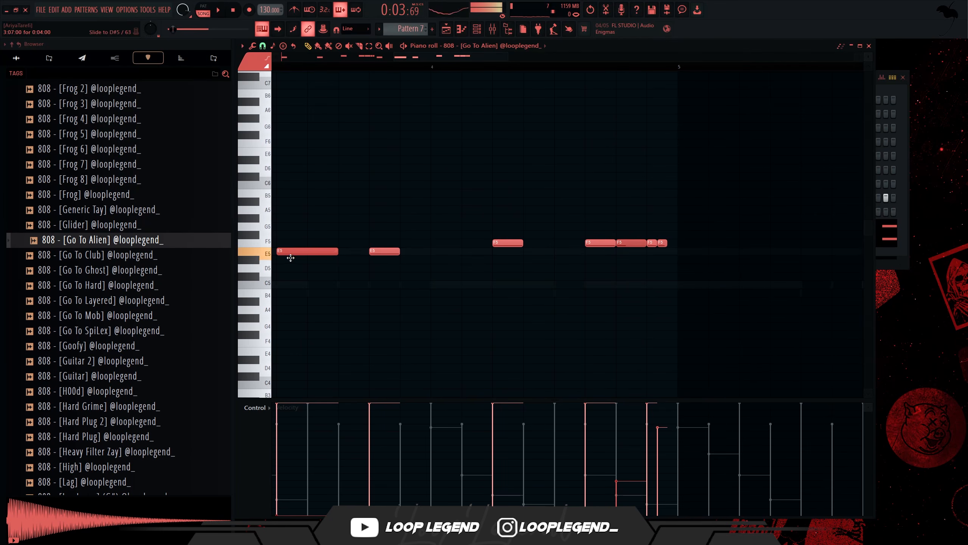
scroll(330, 253, "down", 3)
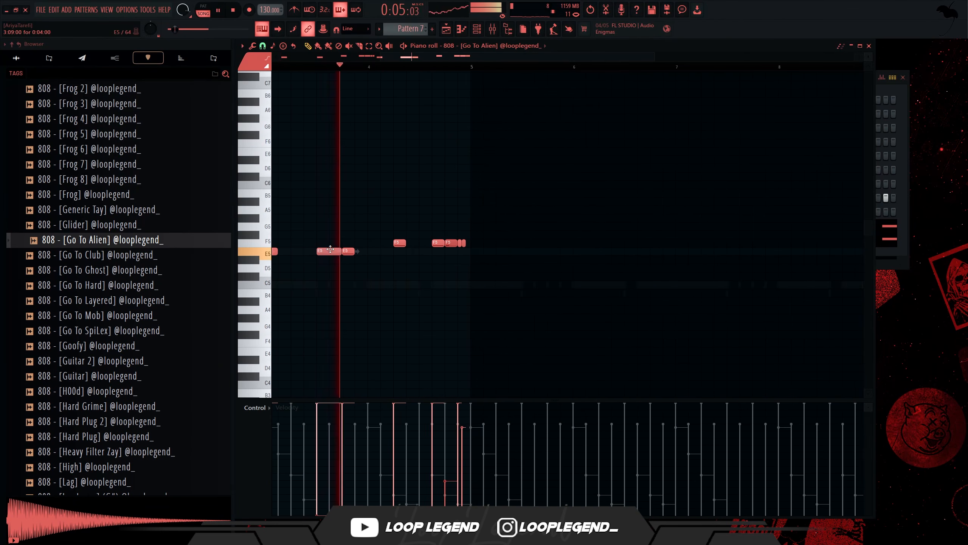
key("space")
Add a four-step F5 note in bar 4, and replace the closing F5 notes with a two-step F4 note at the bar's end
left_click(420, 243)
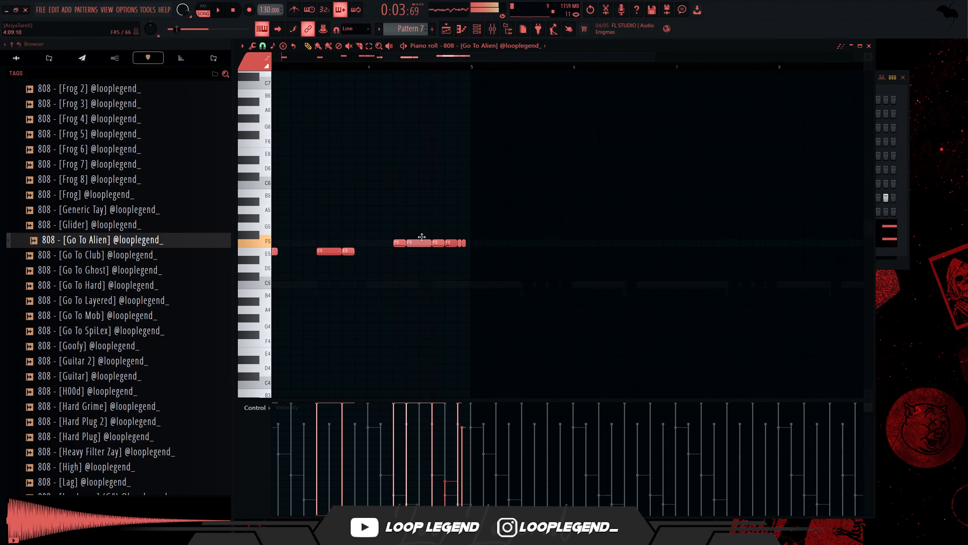
scroll(431, 242, "up", 2)
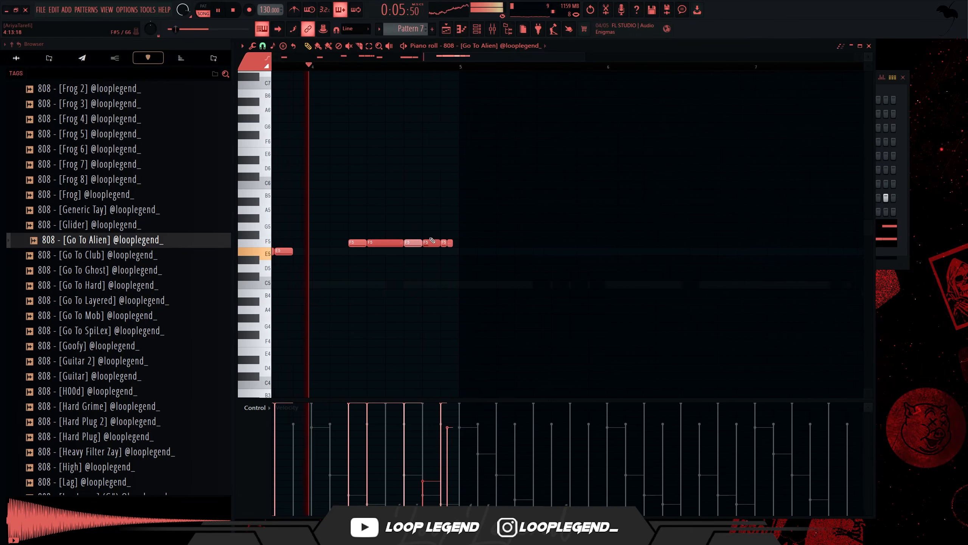
left_click_drag(464, 223, 416, 254)
key("Delete")
key("space")
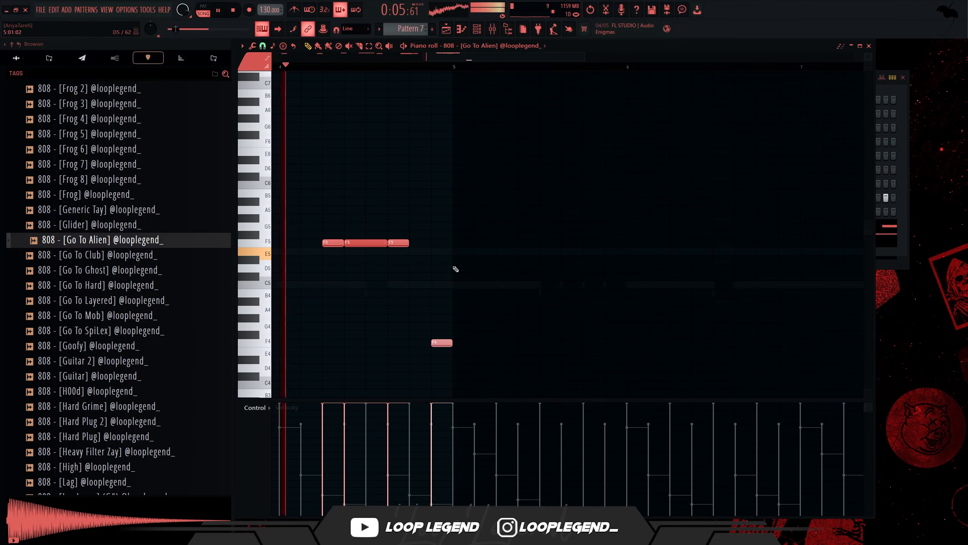
Audition alternative 808 samples from the 2025 Drum Kit in the 808 channel and choose 808 - [Zap]
scroll(486, 259, "down", 3)
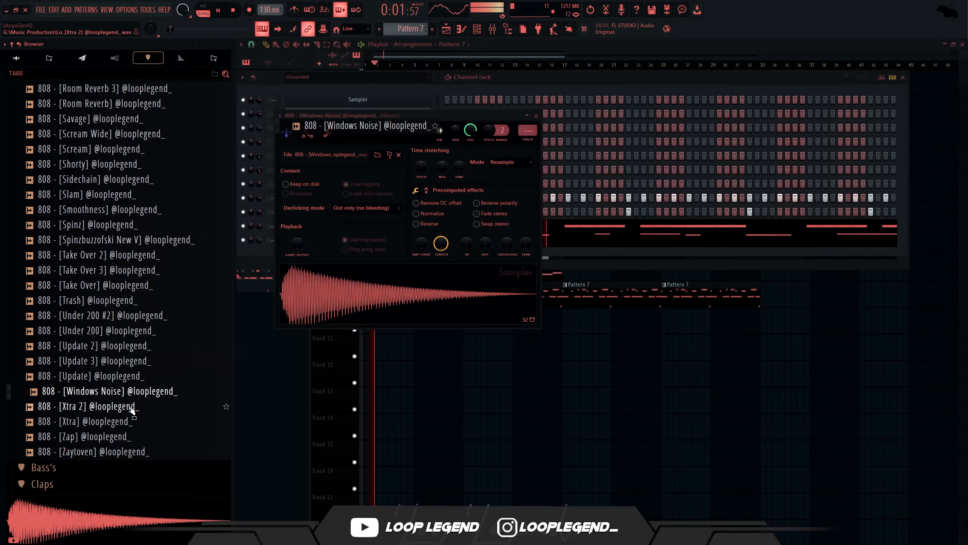
left_click(132, 407)
left_click(112, 422)
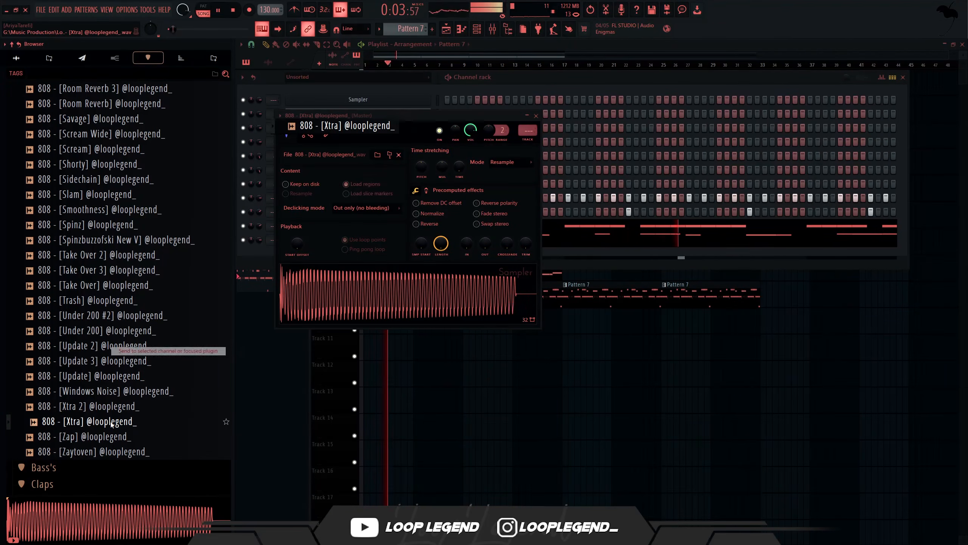
left_click(108, 437)
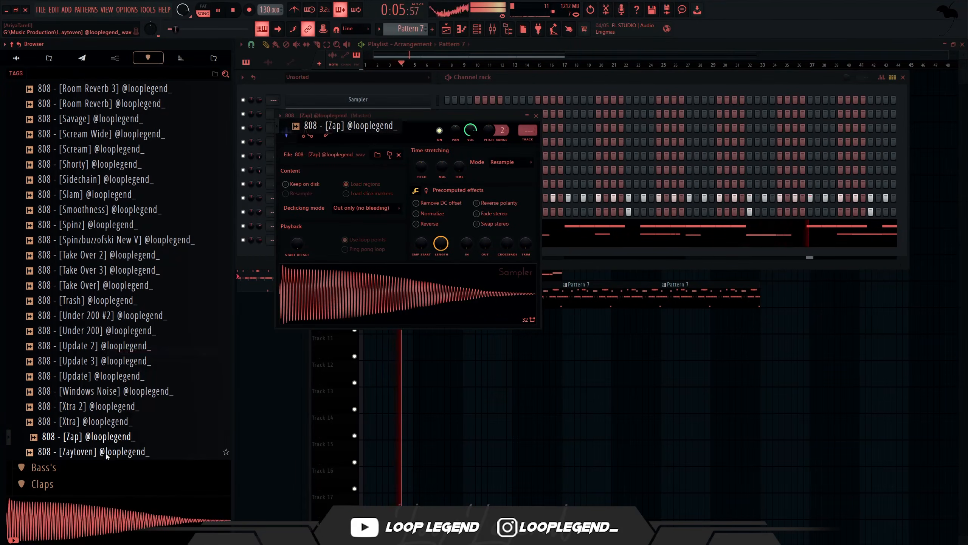
left_click(106, 453)
left_click(108, 437)
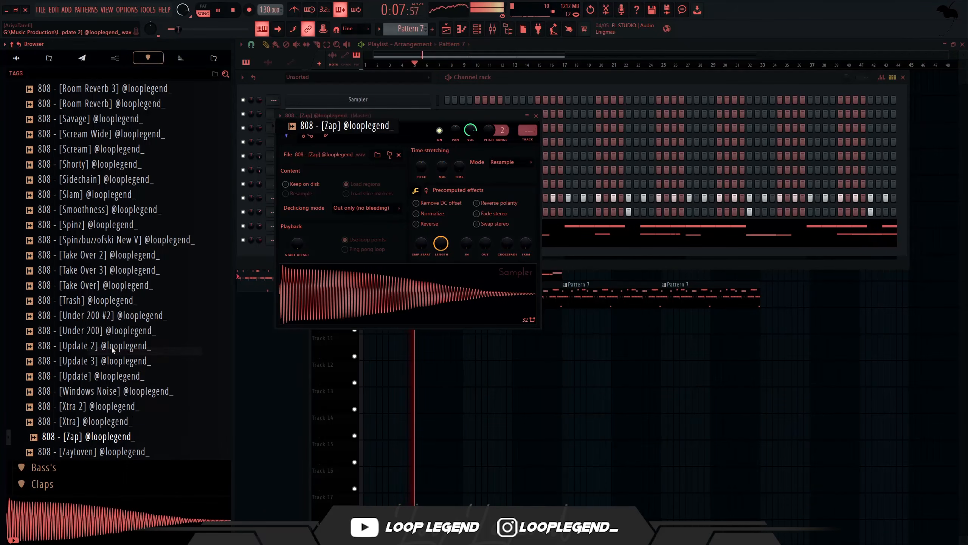
scroll(99, 348, "up", 6)
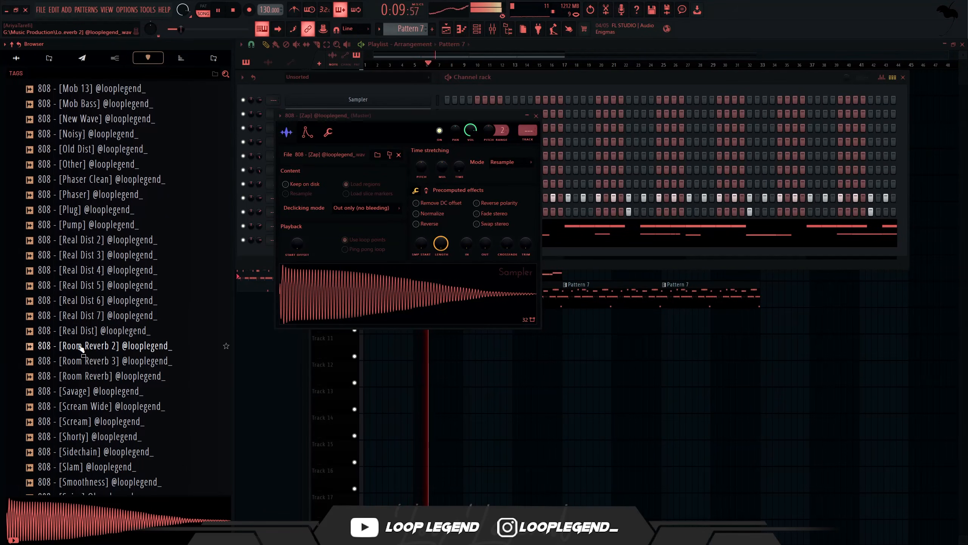
scroll(84, 344, "up", 3)
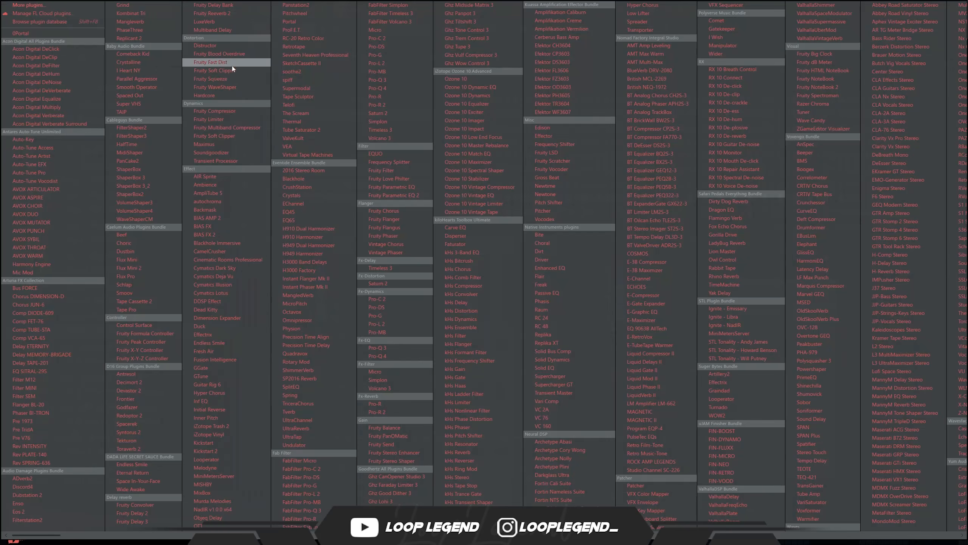
Add Fruity Fast Dist in slot 2 of the soloed 808 insert, lower its threshold, and toggle the insert's solo
left_click(231, 65)
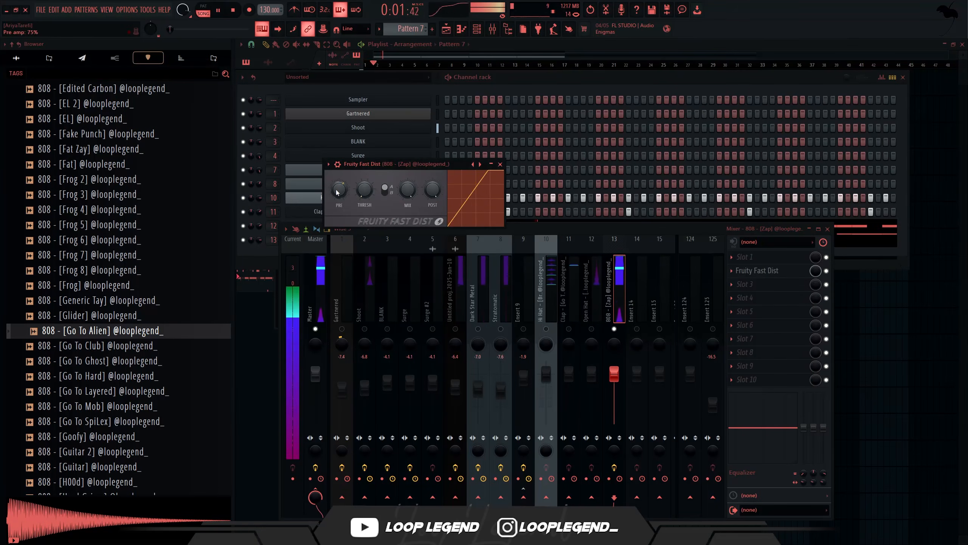
left_click_drag(360, 196, 357, 191)
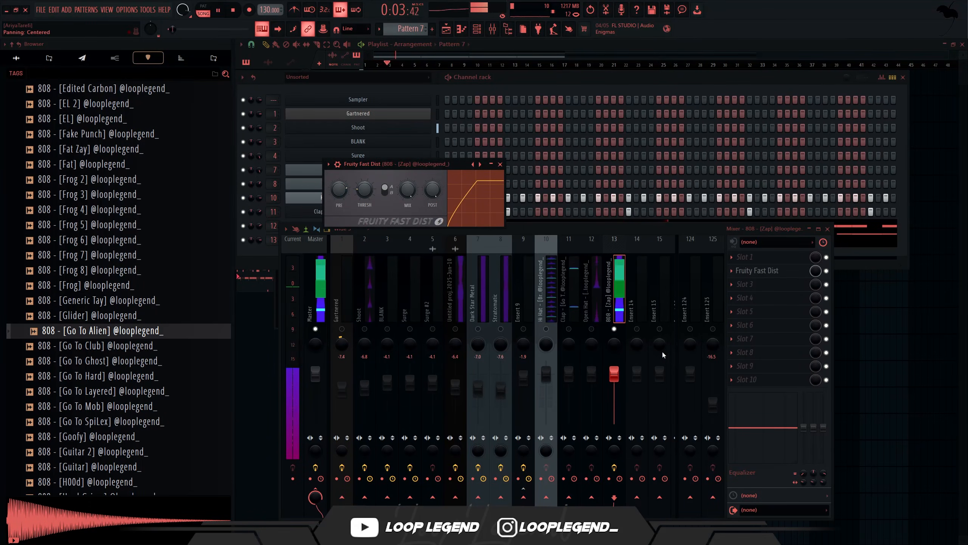
right_click(615, 329)
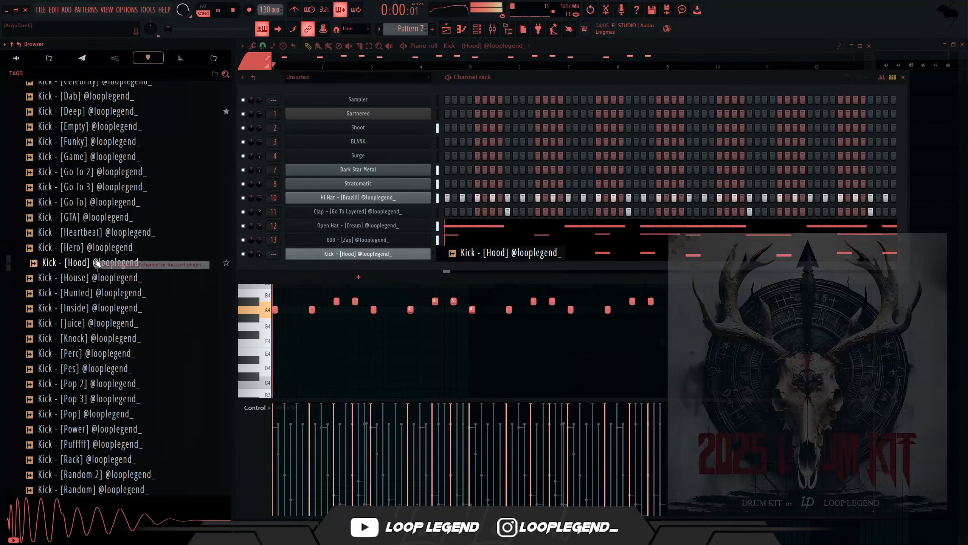
Try the drum kit's kick samples in the kick channel and replace the current one with Kick - [House]
left_click(95, 248)
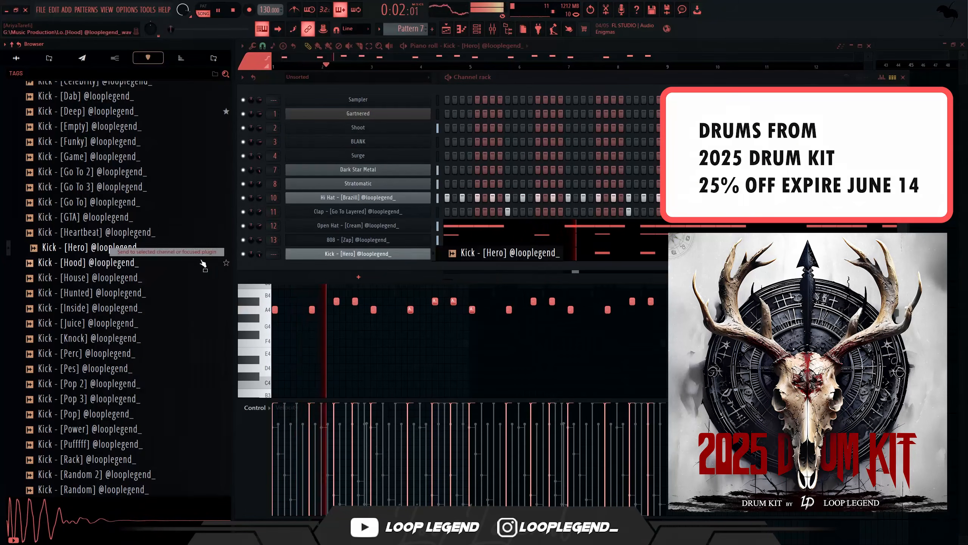
left_click(203, 262)
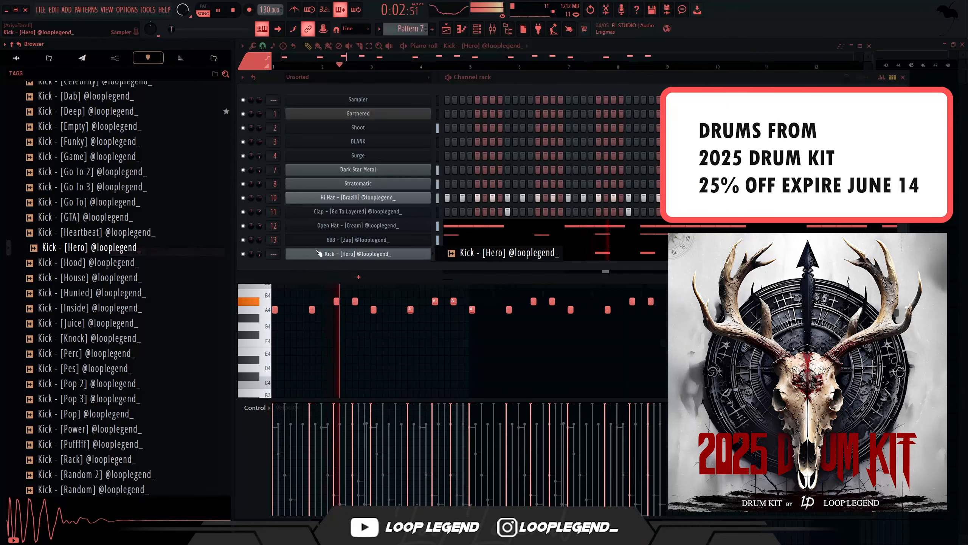
right_click(88, 282)
left_click(110, 288)
Set the House kick's time stretching mode to Resample and add a little precomputed Boost
left_click(345, 257)
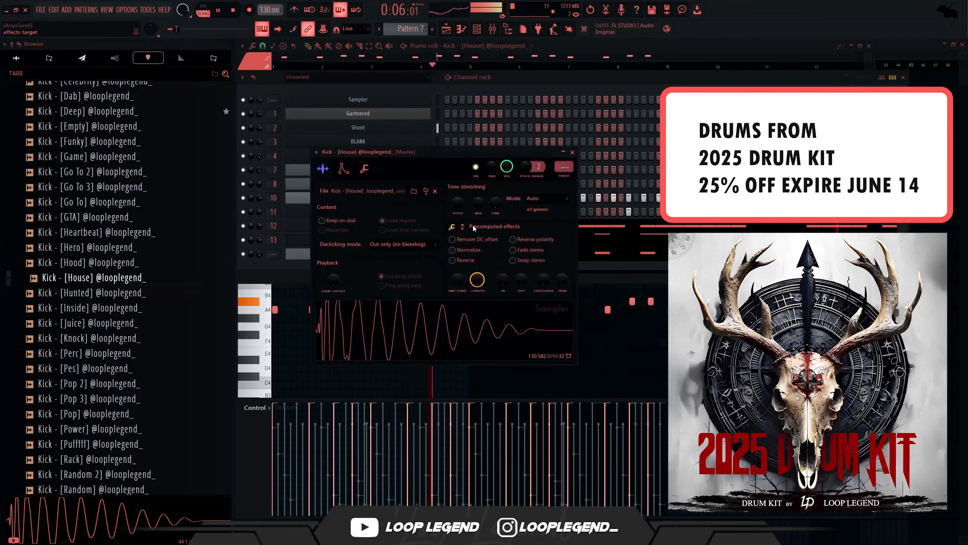
left_click(543, 197)
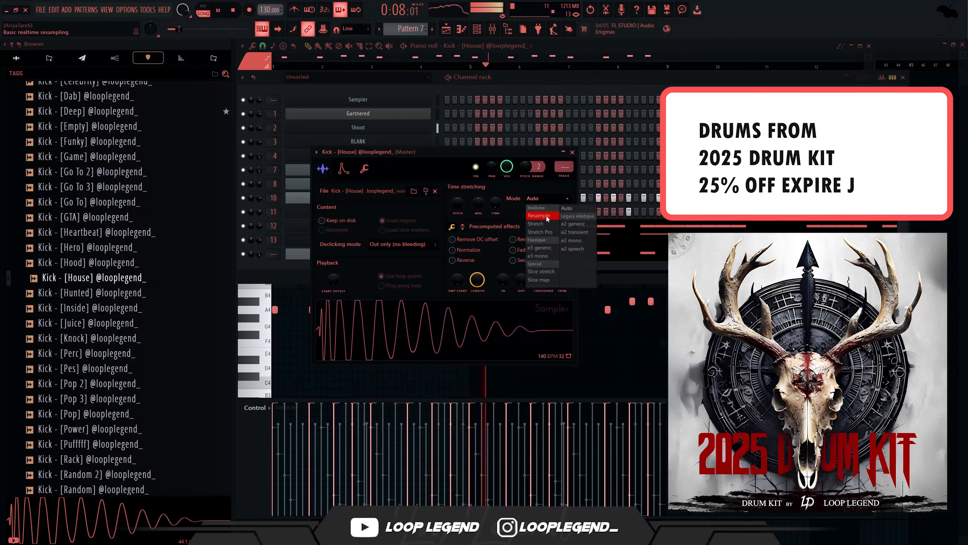
left_click(540, 215)
left_click(462, 227)
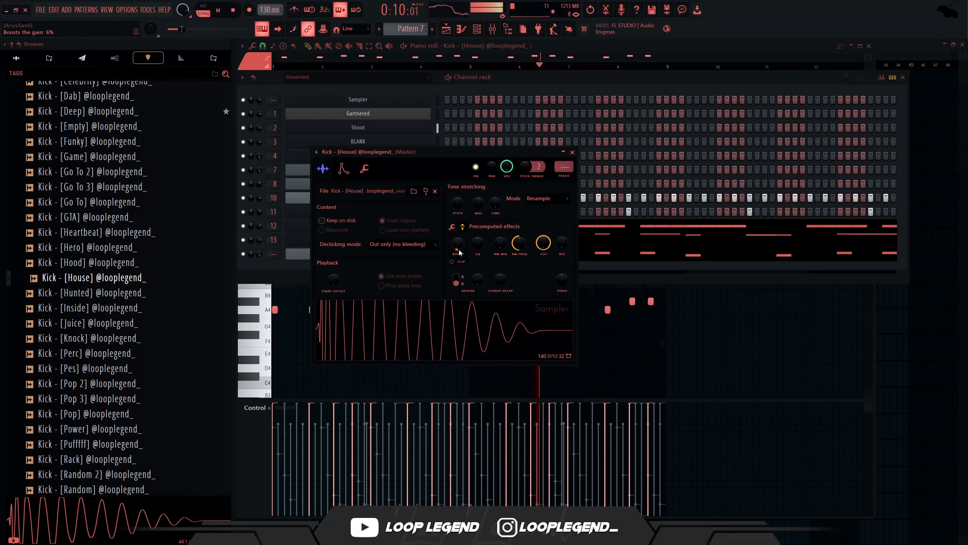
left_click_drag(460, 253, 460, 258)
Transpose all kick notes up three semitones in the piano roll
left_click_drag(642, 331, 558, 354)
key("shift+Up")
key("shift+Up")
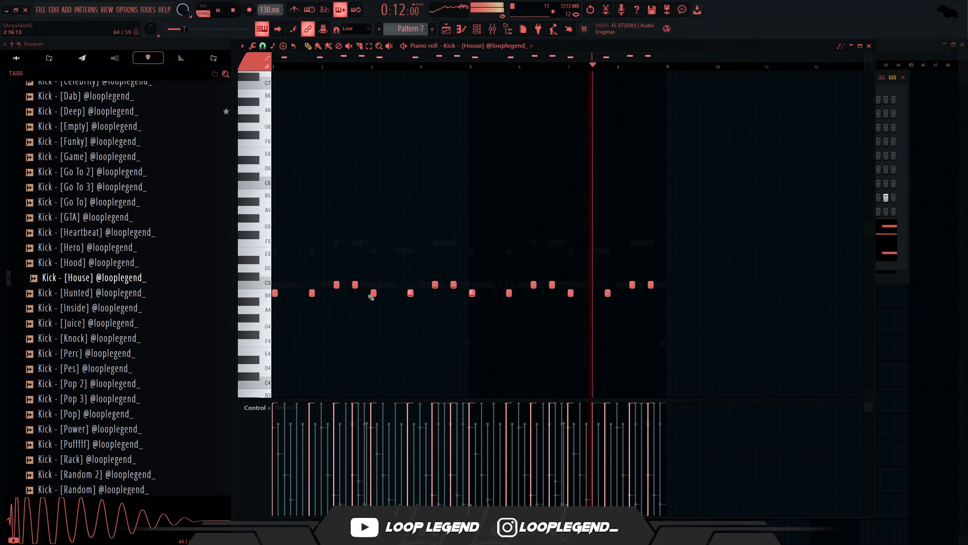
key("shift+Up")
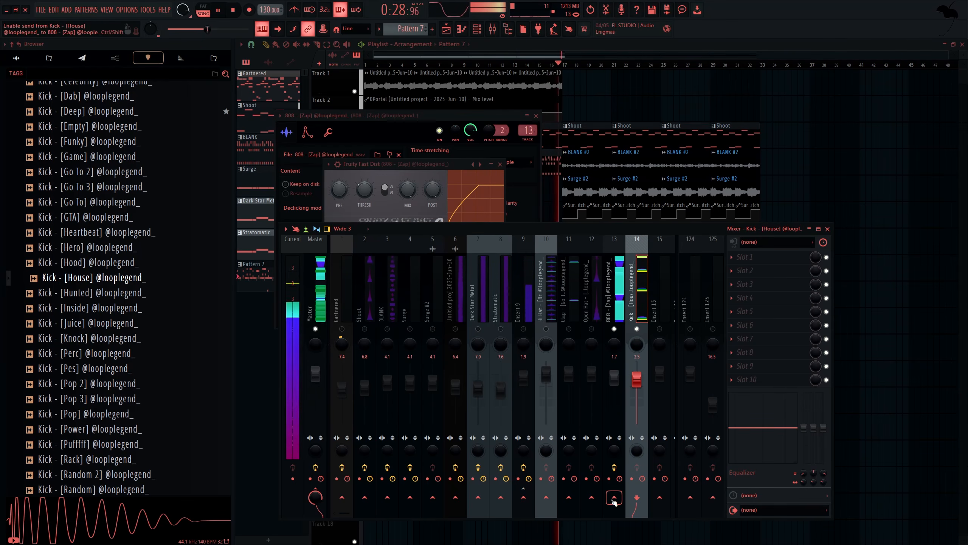
Sidechain the kick insert to the 808 insert and add Fruity Limiter in slot 6 of the 808 insert
right_click(614, 499)
left_click(653, 519)
left_click(615, 412)
left_click(776, 335)
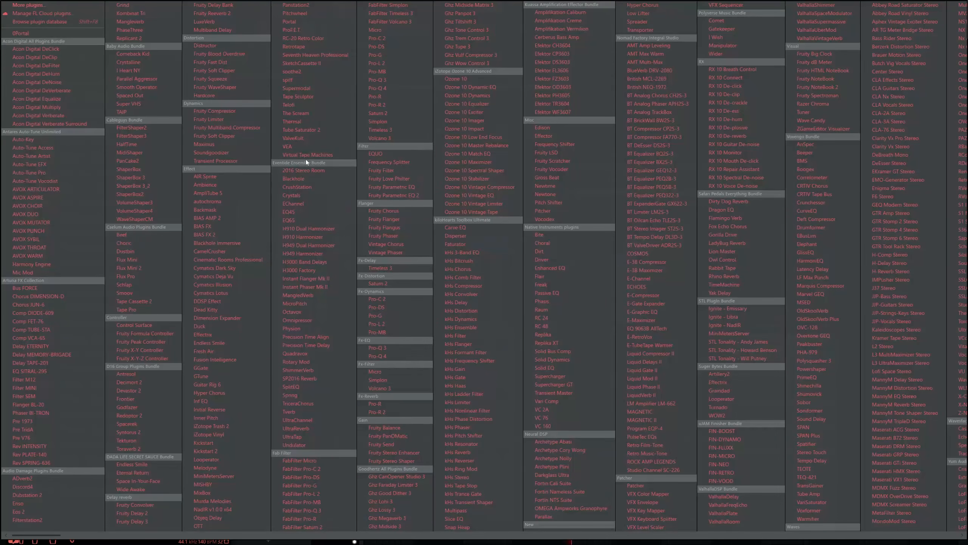
left_click(224, 119)
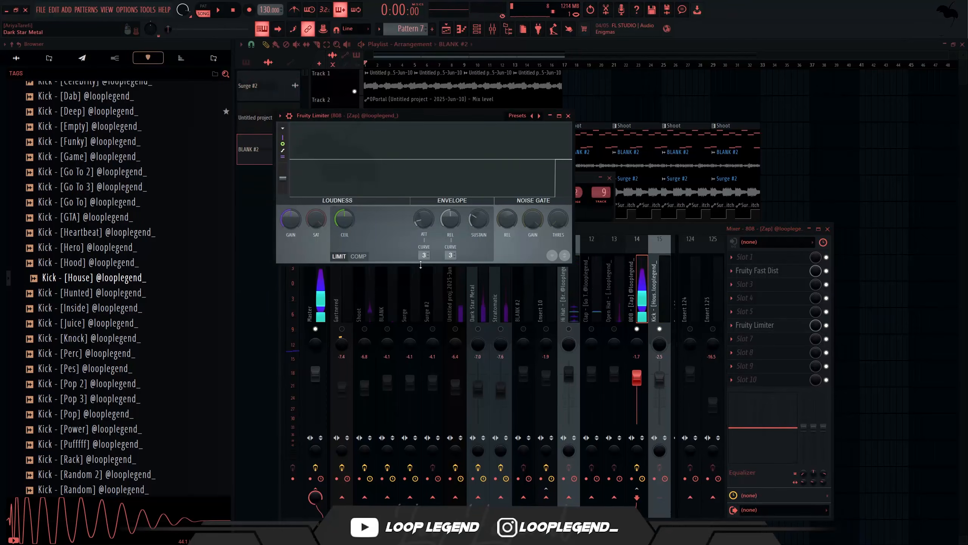
Set the 808's Fruity Limiter to compressor mode with sidechain 1, a lower threshold, an adjusted ratio and a shorter release
left_click(360, 257)
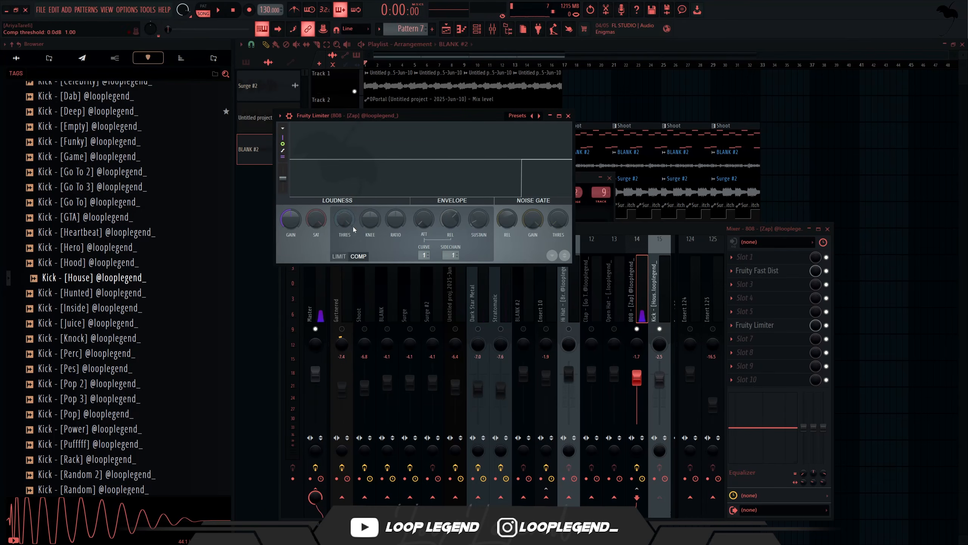
key("space")
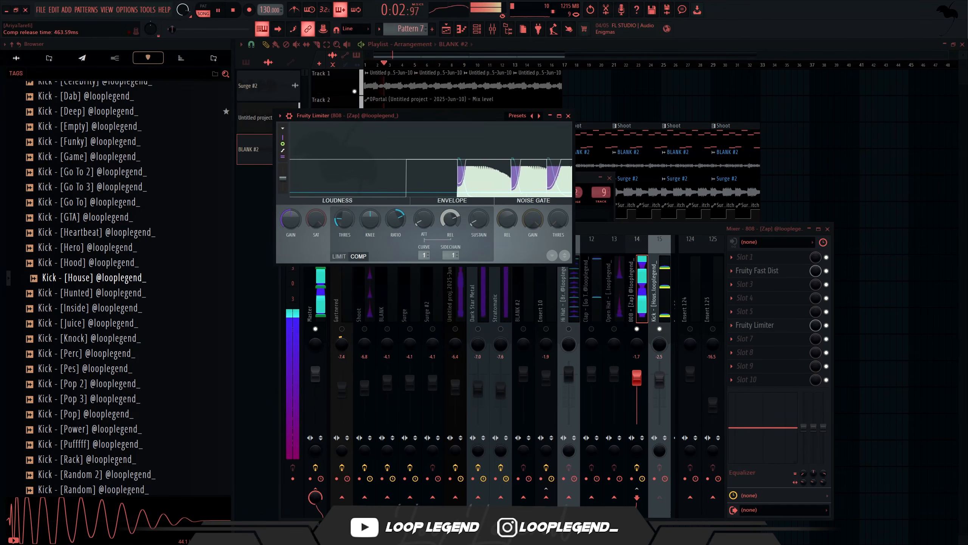
left_click_drag(451, 218, 450, 232)
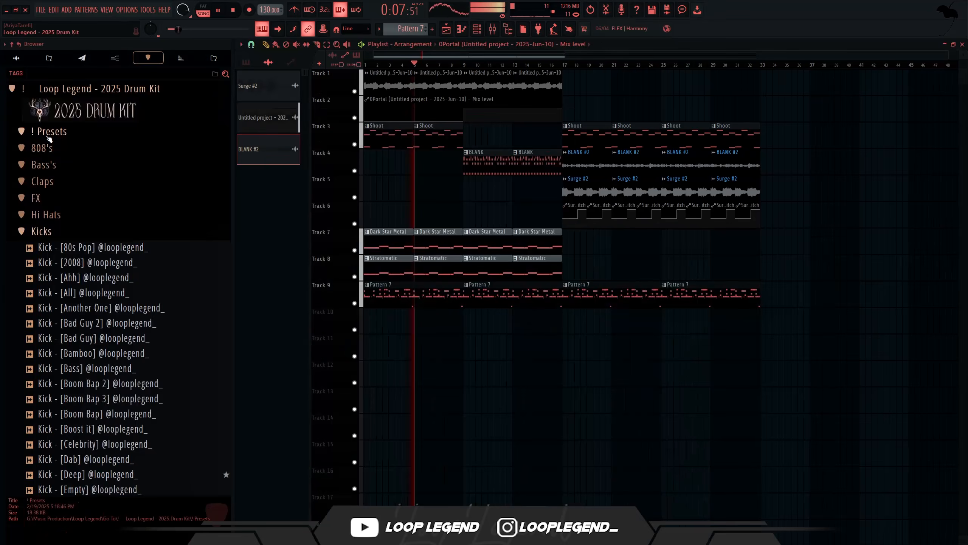
Load the drum kit's Punchy Master 2025 preset onto the master insert and clear the channel rack away from the mixer
left_click(50, 131)
left_click_drag(103, 162, 312, 314)
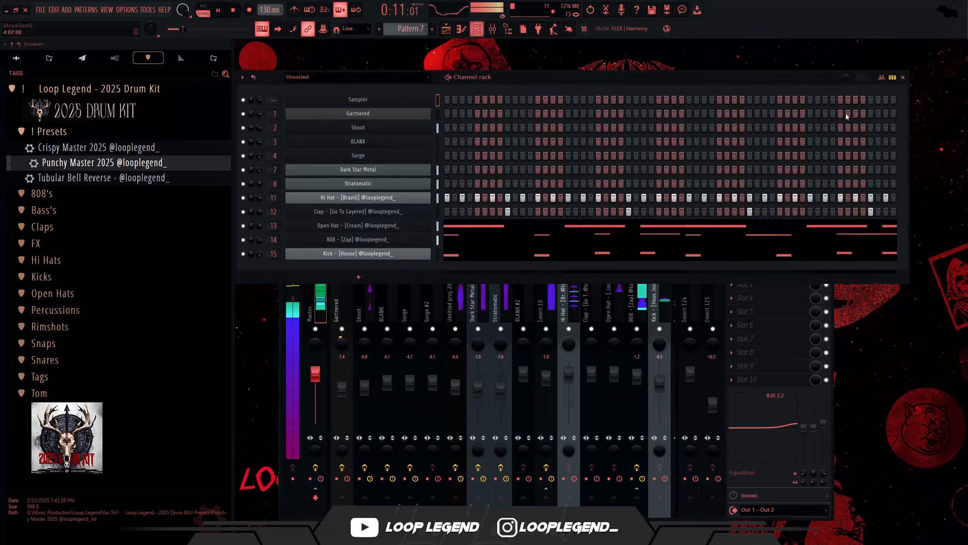
left_click(903, 77)
left_click_drag(404, 227, 372, 224)
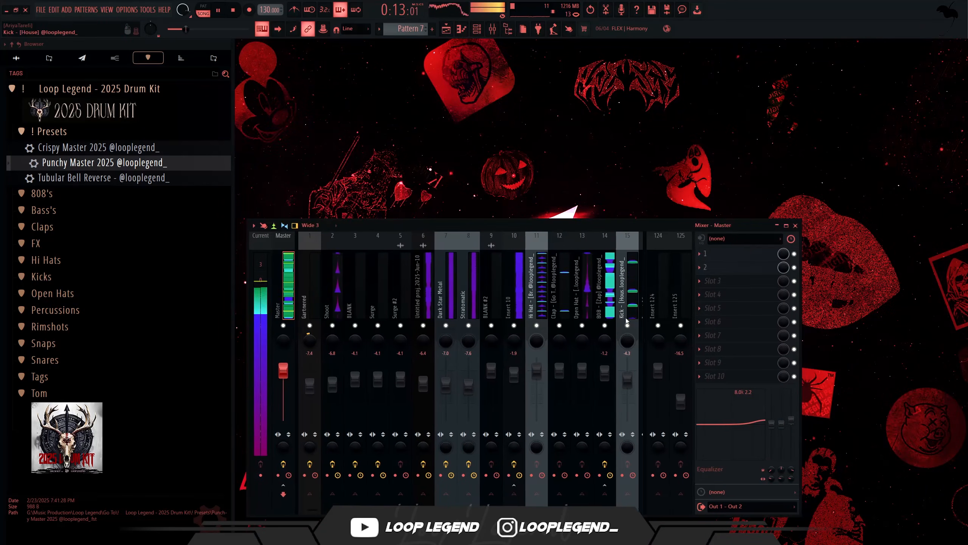
Mute the drum and 808 inserts, and set the band 1 high-pass in insert 10's Fruity Parametric EQ 2 to 153 Hz
left_click(627, 321)
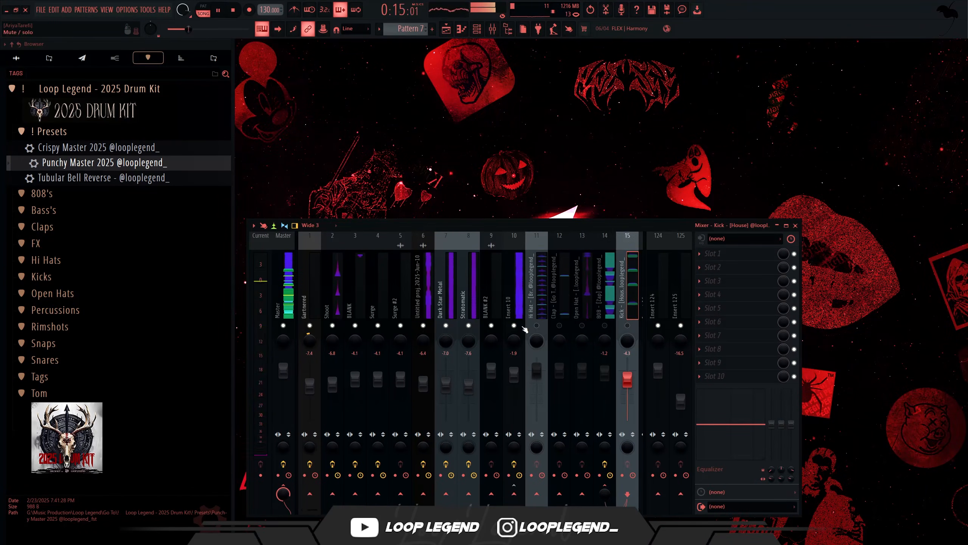
left_click(523, 327)
key("space")
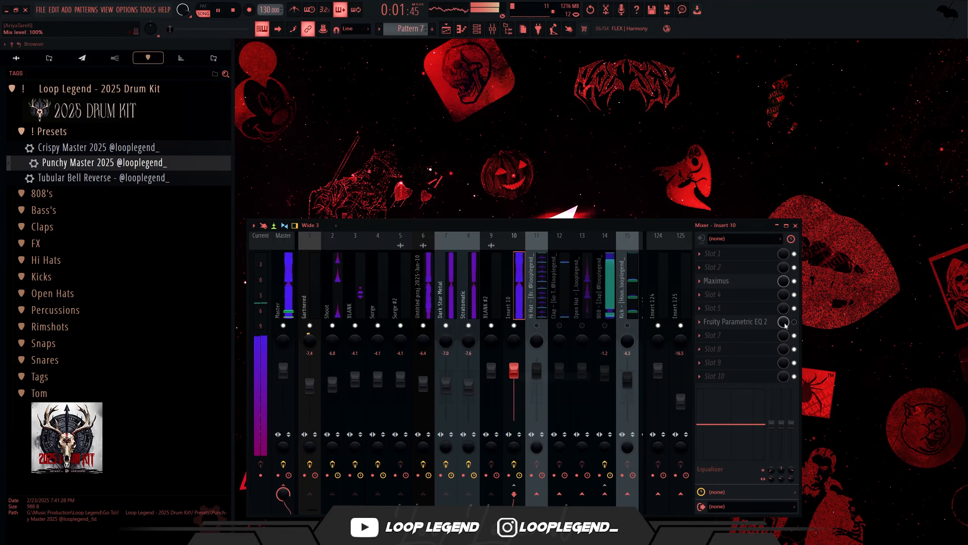
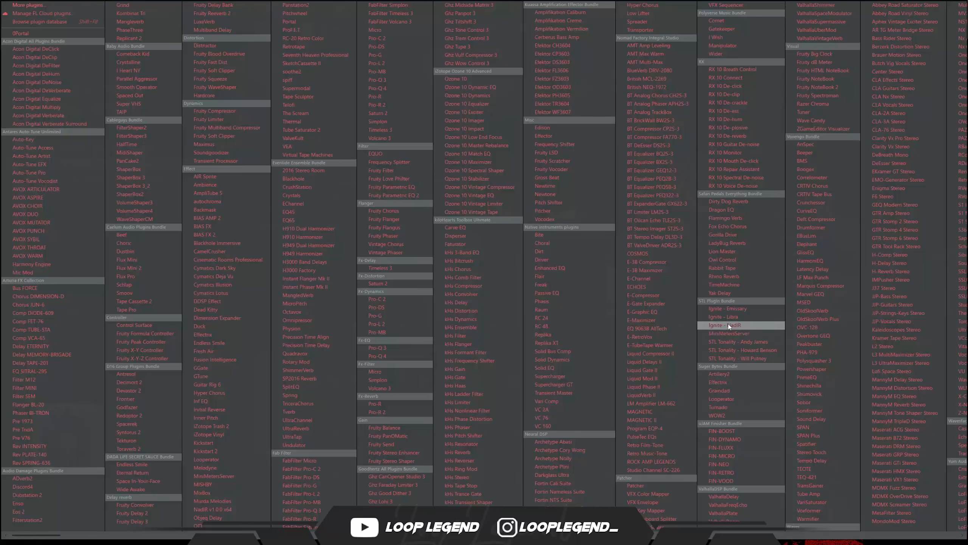
left_click(727, 321)
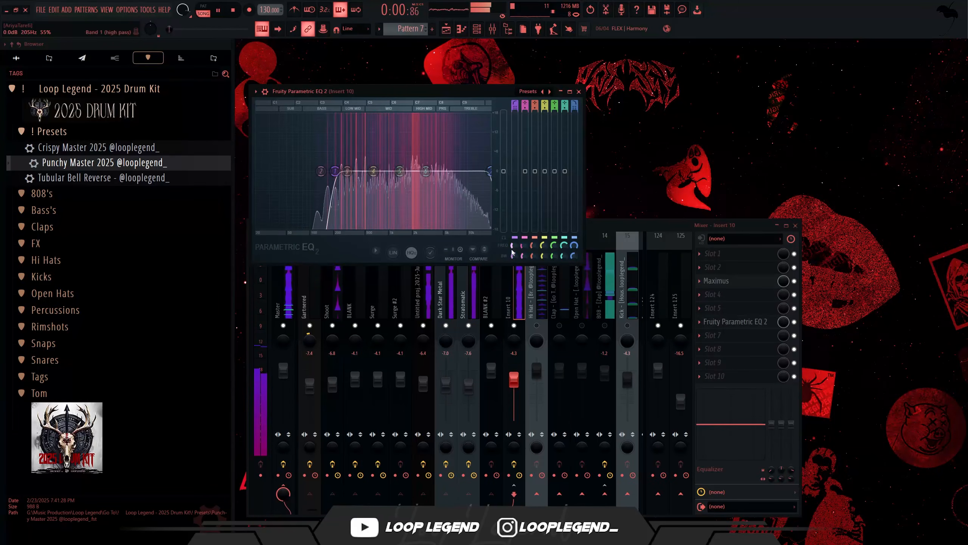
left_click_drag(513, 253, 513, 258)
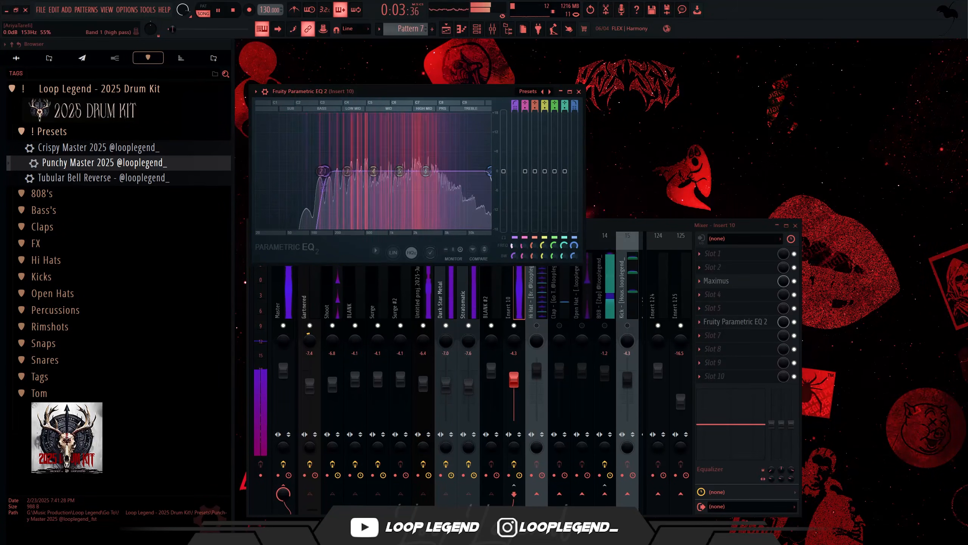
Unmute the 808 and kick inserts to balance them against the melodies
left_click(601, 304)
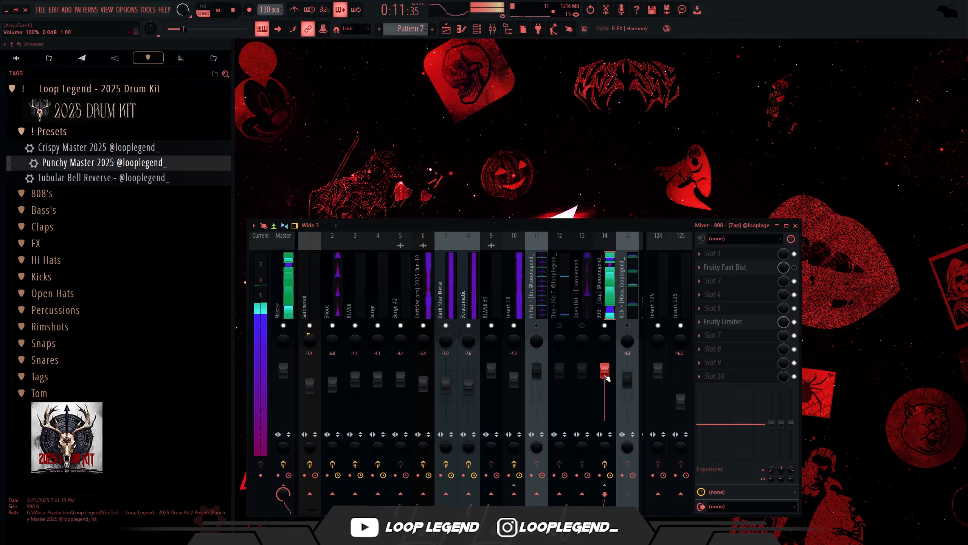
left_click(624, 305)
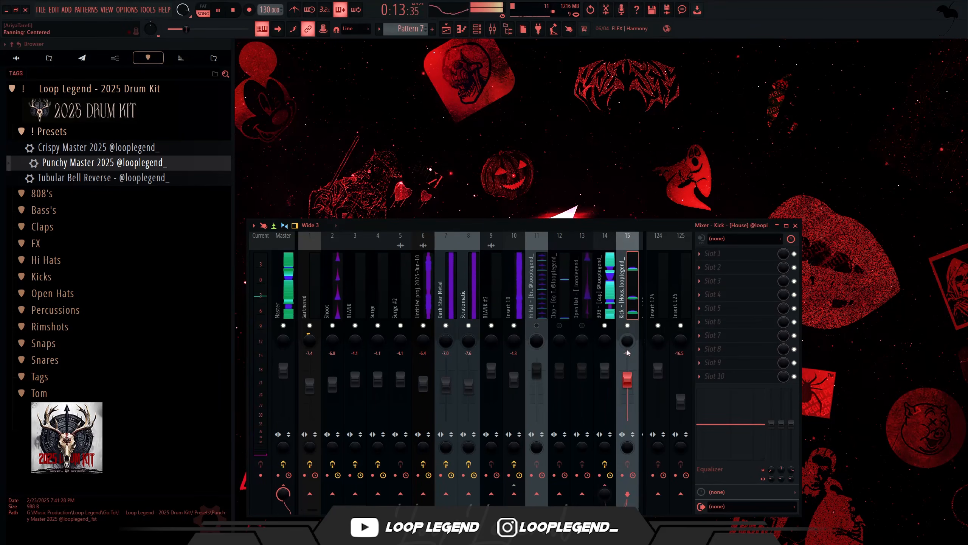
left_click(604, 325)
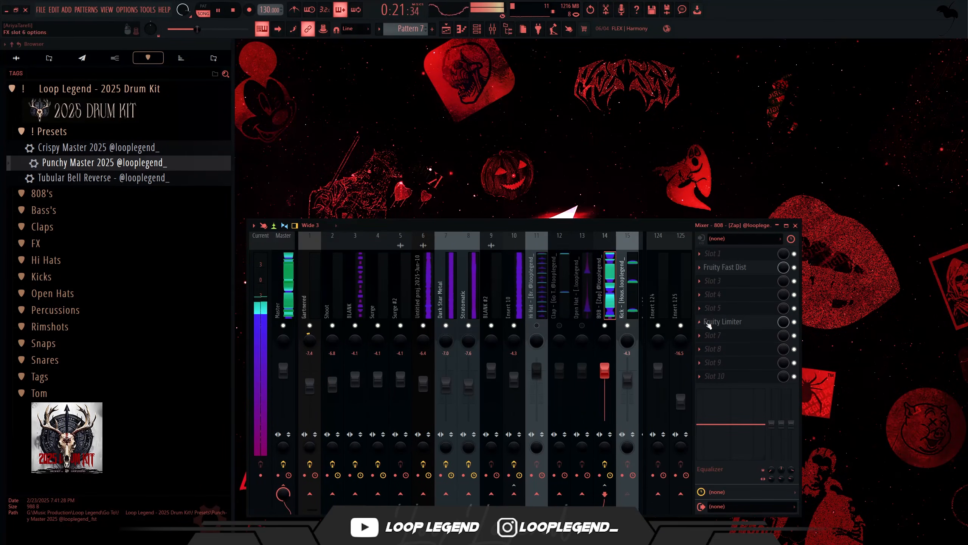
Set the 808's Fruity Fast Dist threshold to 50% and lower the 808 insert to -0.8 dB
left_click(748, 267)
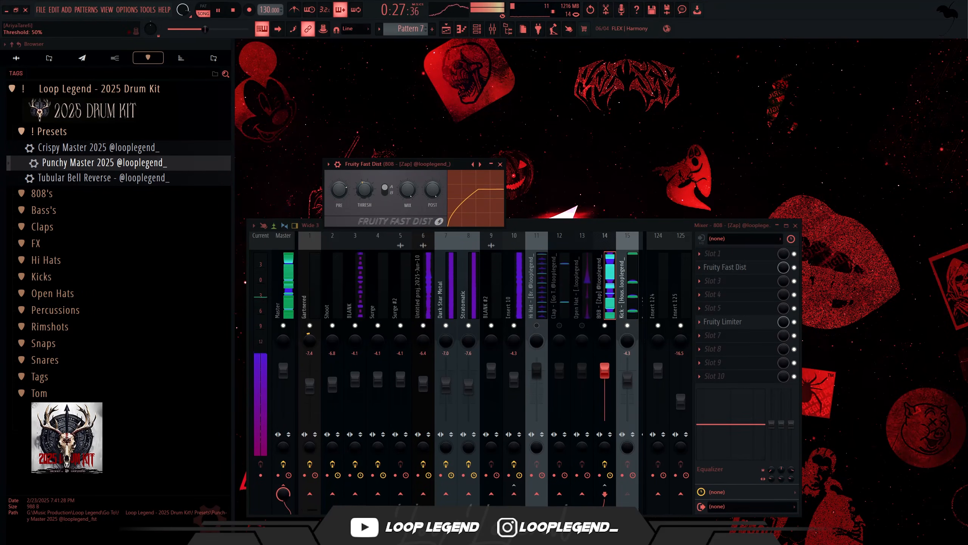
left_click(494, 166)
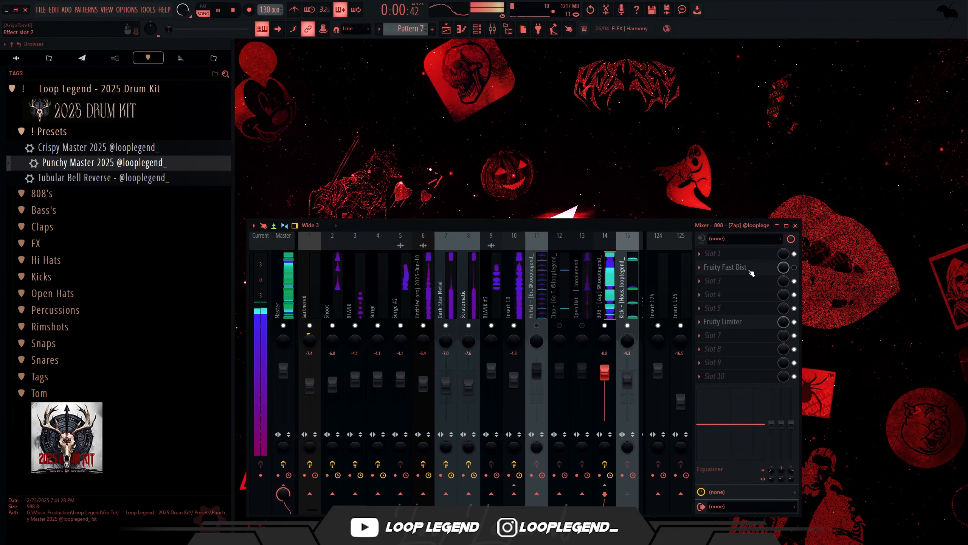
Unmute the open hat insert and lower its level to -0.8 dB
left_click(585, 353)
key("space")
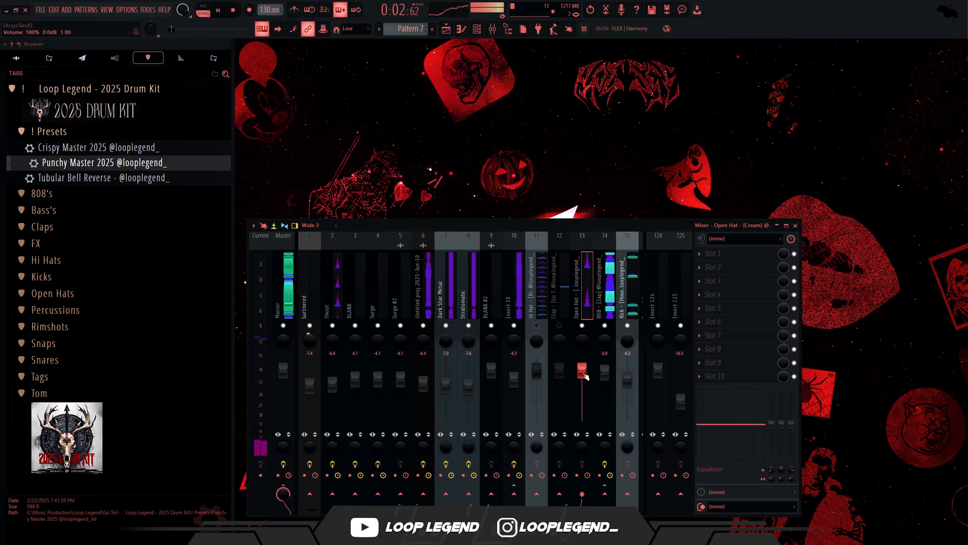
left_click_drag(586, 376, 586, 372)
scroll(586, 372, "down", 3)
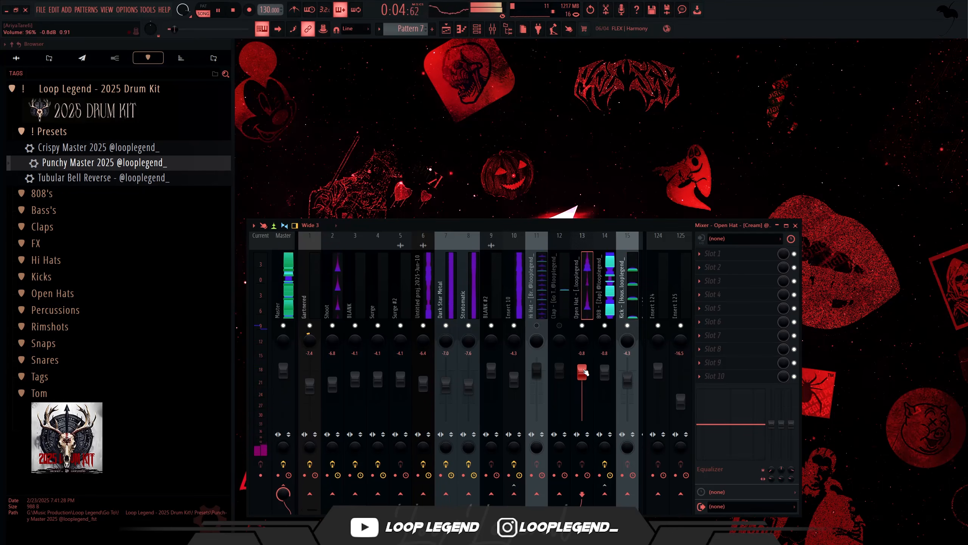
Lower the open hat insert to -2.5 dB and the clap insert to -1.7 dB
scroll(586, 372, "up", 1)
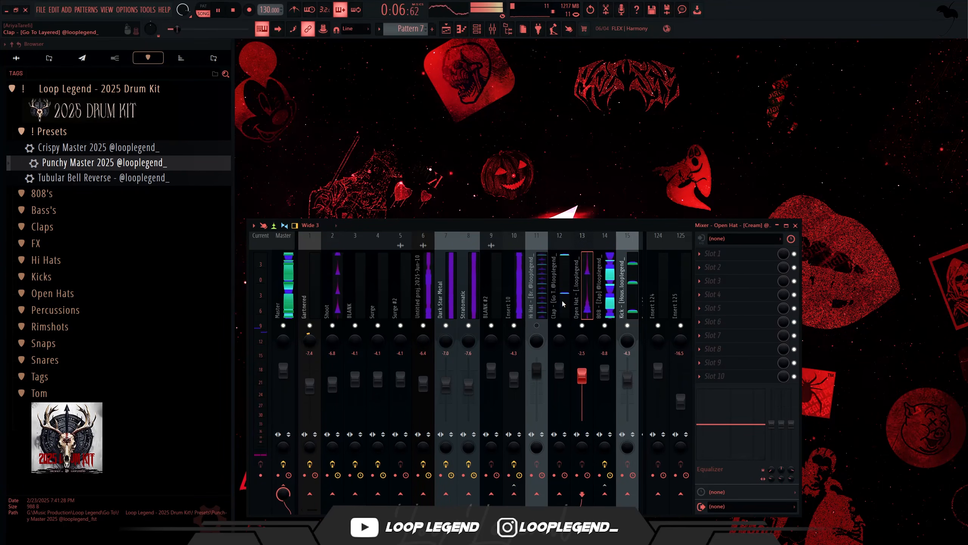
left_click(560, 370)
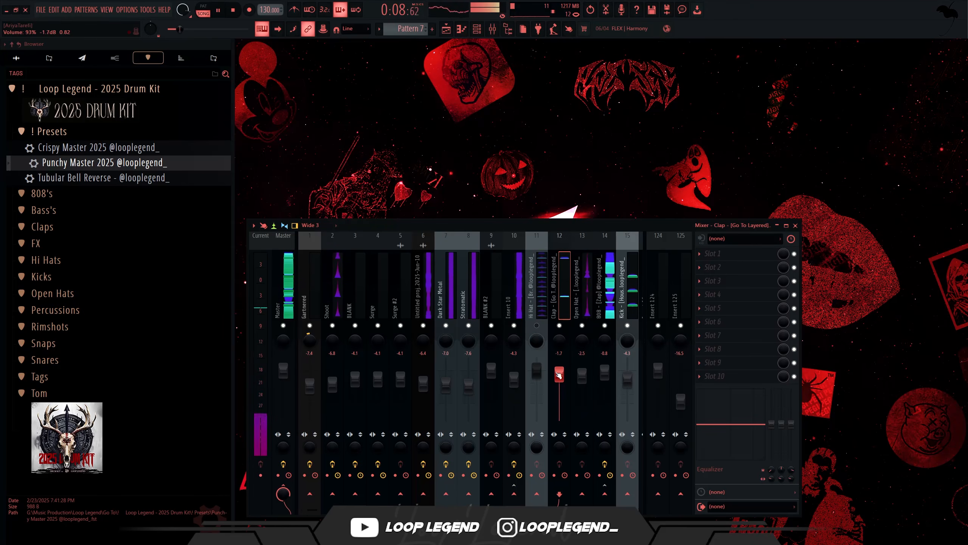
Pan the hi-hat insert about 19% right and lower its level to -4.3 dB
left_click(537, 369)
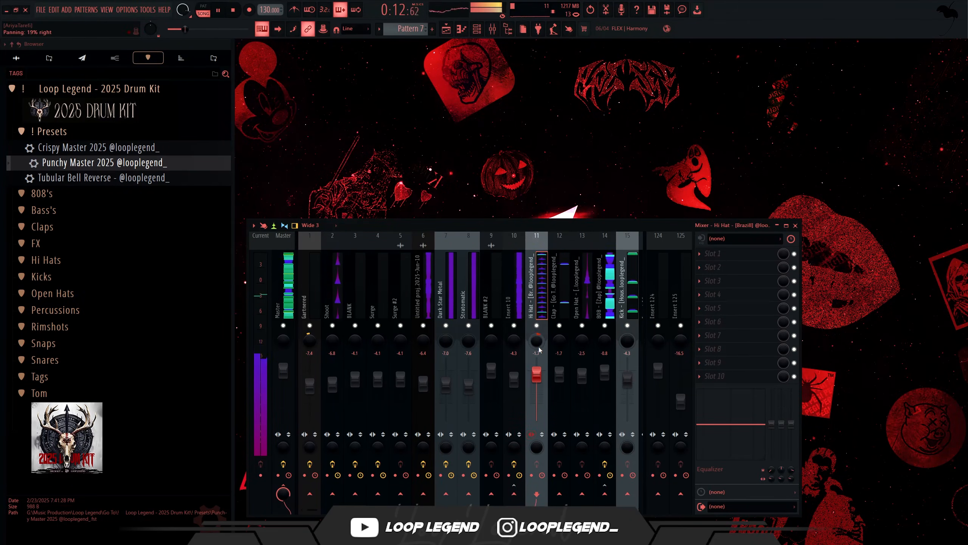
scroll(538, 366, "down", 1)
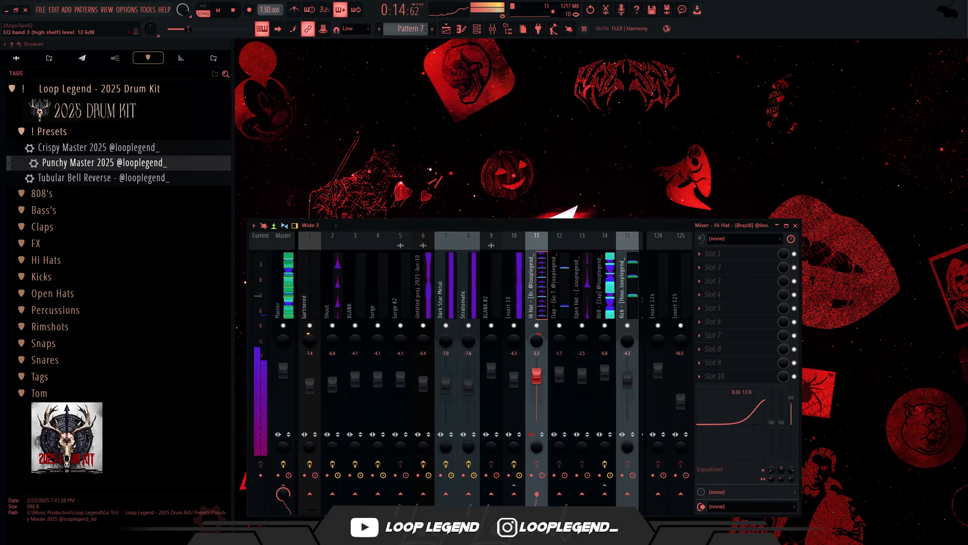
scroll(793, 419, "down", 1)
right_click(792, 422)
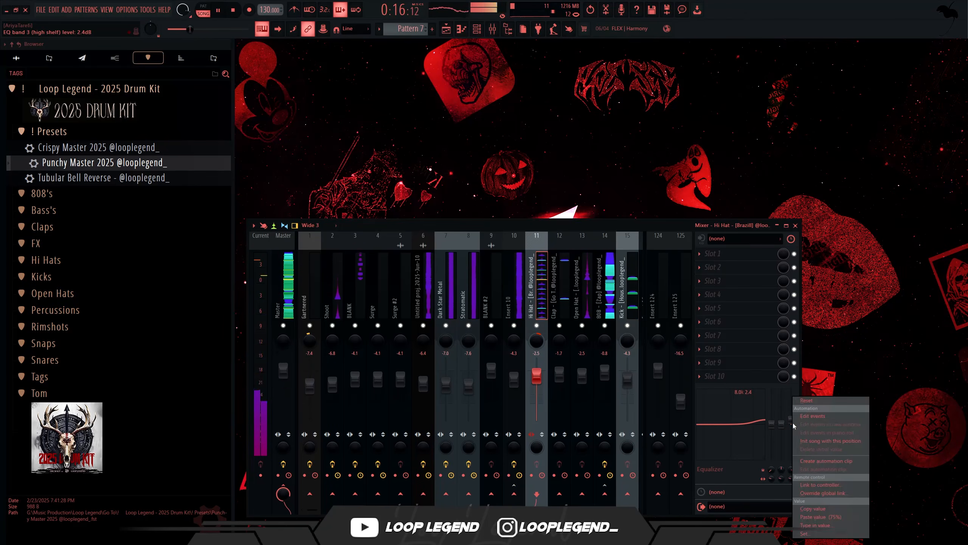
left_click(811, 403)
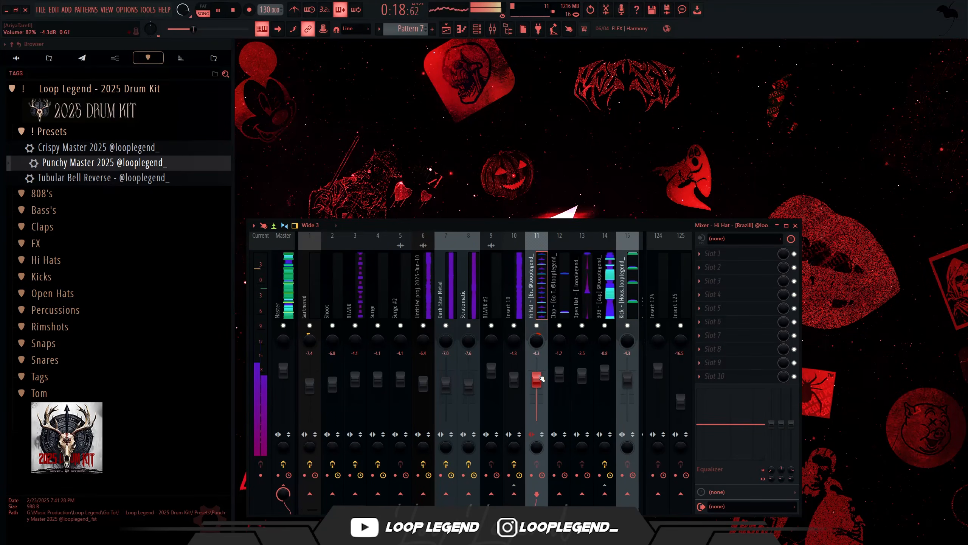
Return to the playlist and open the 2025 Drum Kit's Percussions folder
key("F9")
key("F5")
key("space")
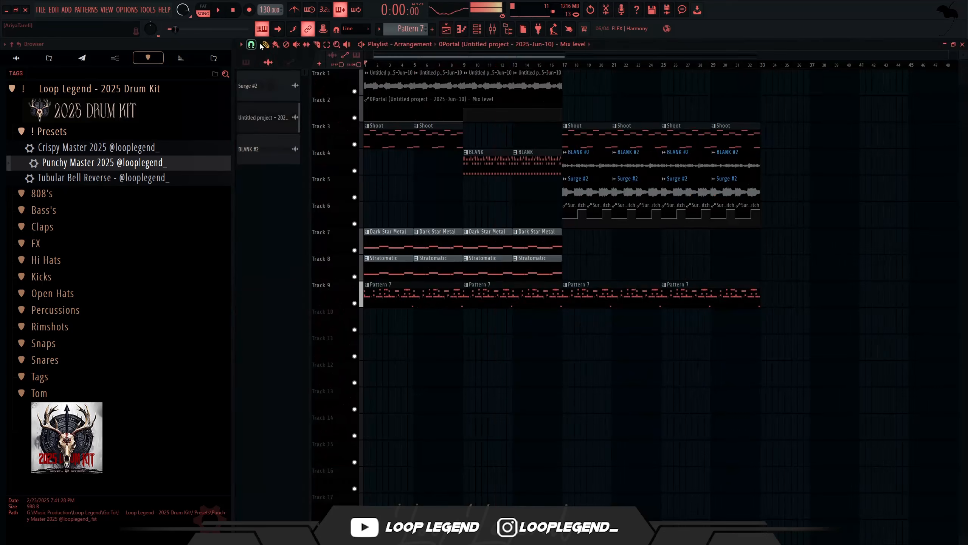
key("space")
left_click(55, 310)
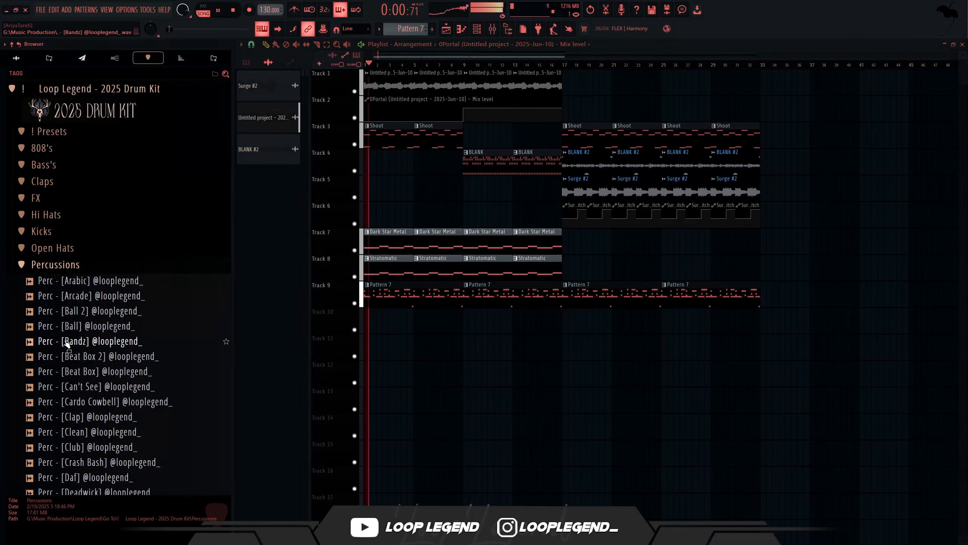
Audition the kit's percussion samples between Ball 2 and Daf to find one that suits the beat
left_click(82, 356)
key("space")
left_click(87, 340)
left_click(85, 312)
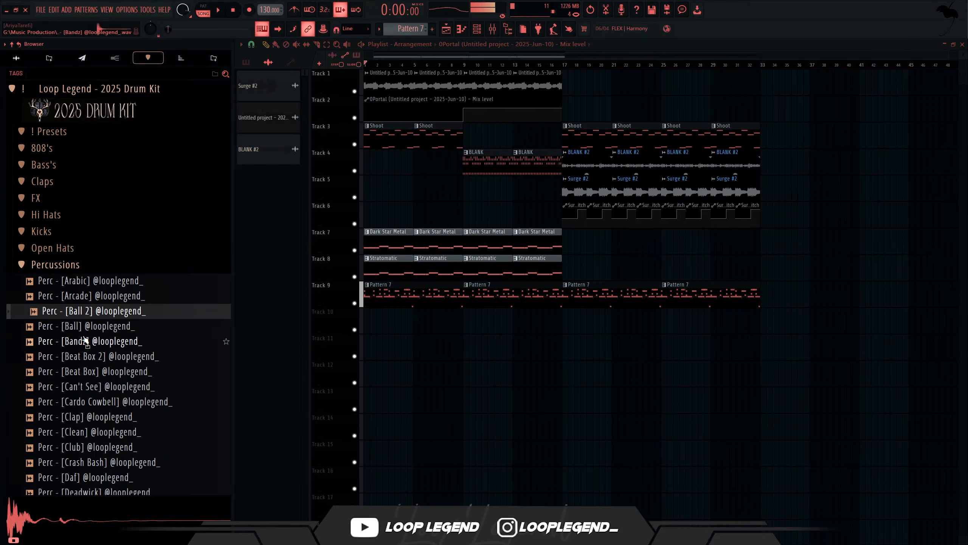
left_click(84, 340)
left_click(91, 314)
left_click(92, 328)
left_click(93, 342)
left_click(94, 416)
left_click(94, 432)
left_click(95, 447)
left_click(96, 462)
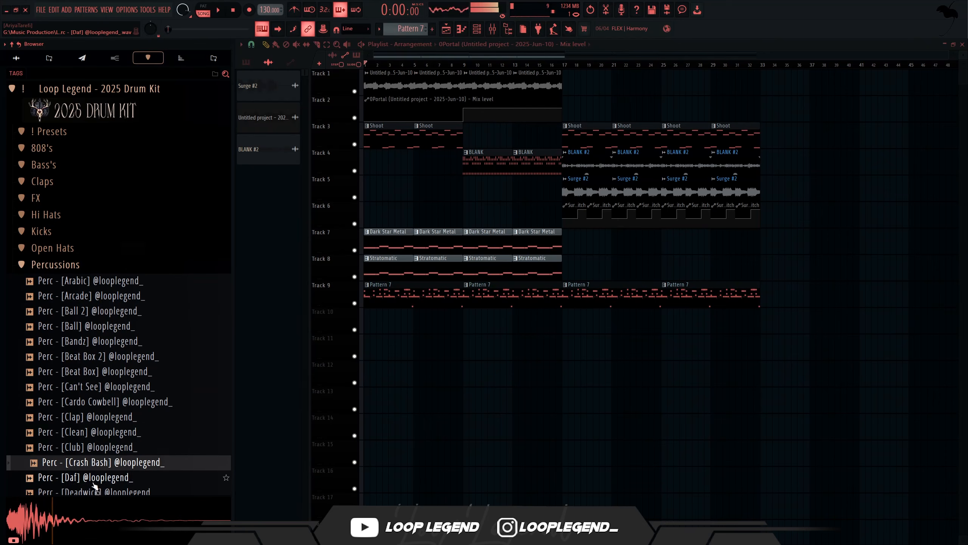
left_click(97, 477)
left_click(97, 462)
left_click(99, 447)
key("Down")
key("Down")
key("Down")
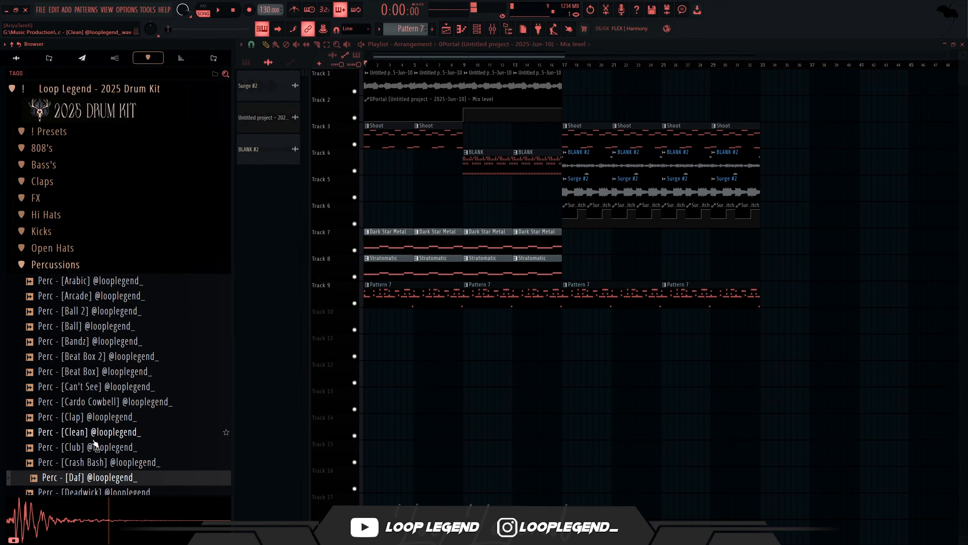
right_click(93, 432)
left_click(87, 415)
Load the Perc - [Club] sample into a new channel
left_click(88, 441)
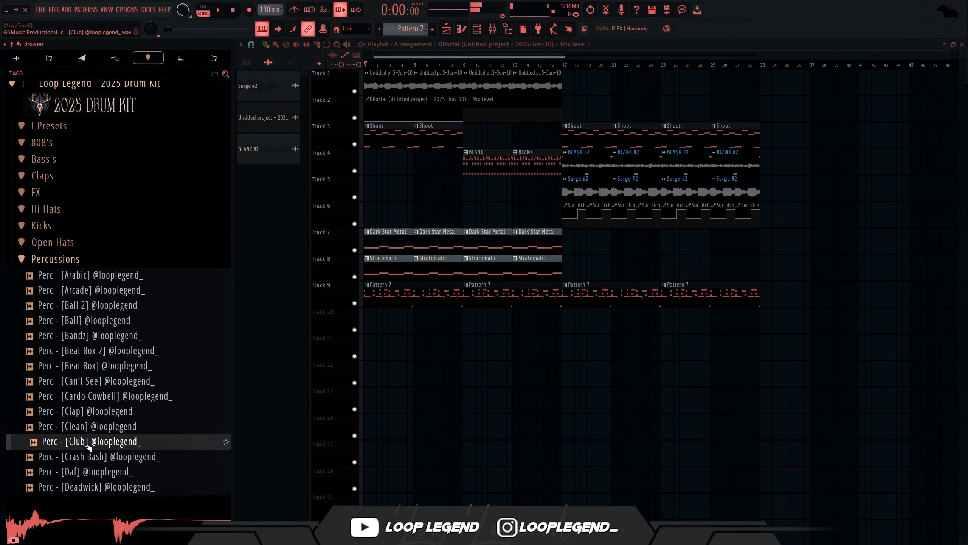
right_click(87, 441)
left_click(114, 360)
key("F6")
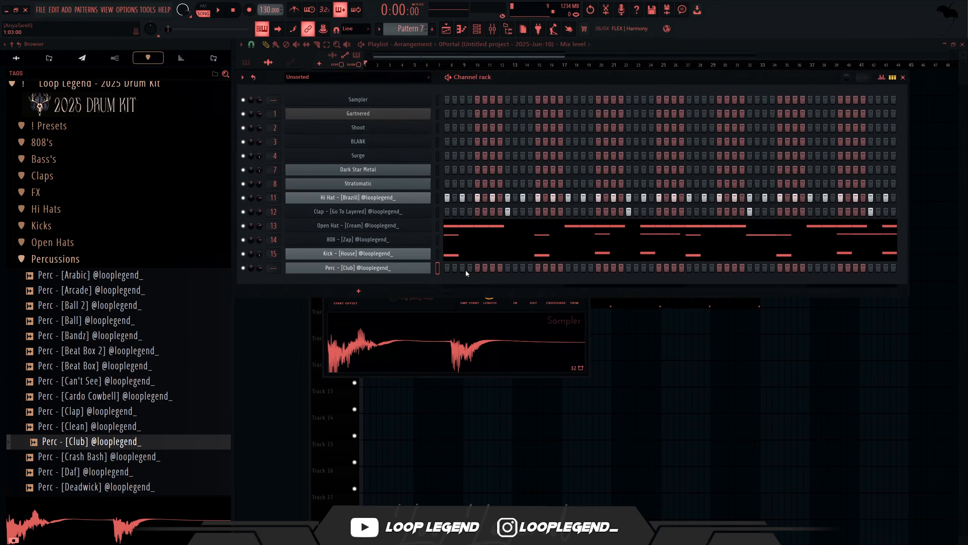
Place three Perc - [Club] notes at C6 in bar 1, two near its start and one near its end
key("F7")
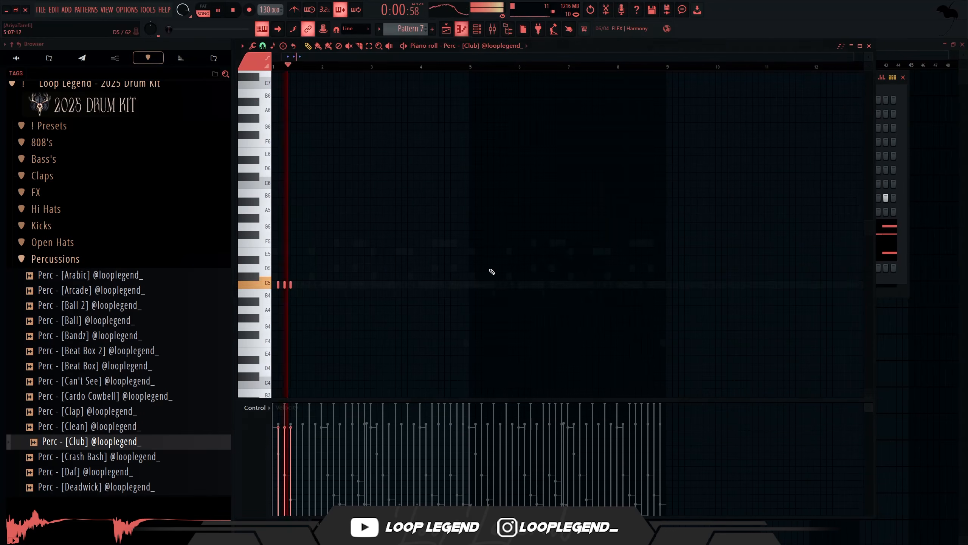
key("space")
scroll(290, 190, "up", 3, "ctrl")
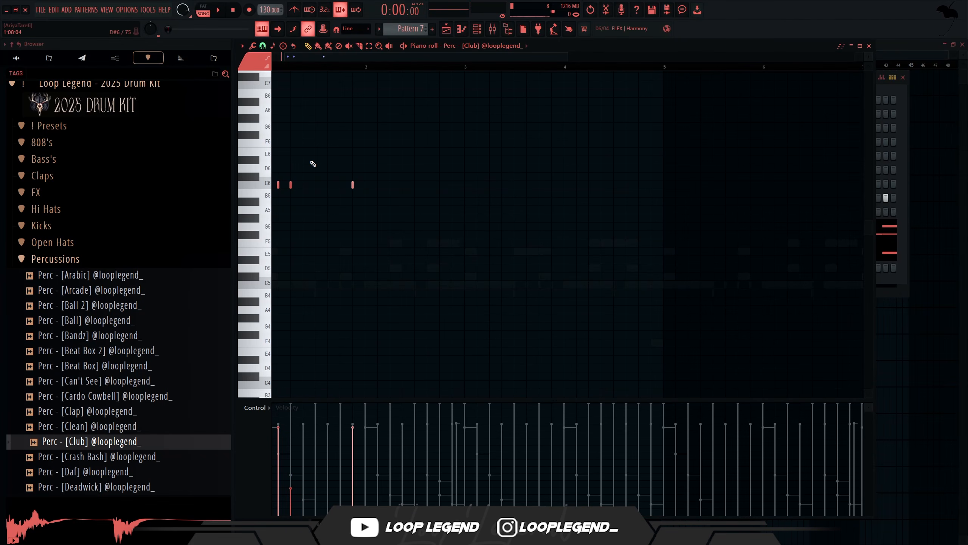
Transpose the last Perc - [Club] note in bar 1 down to C5, keeping its timing
left_click(360, 403)
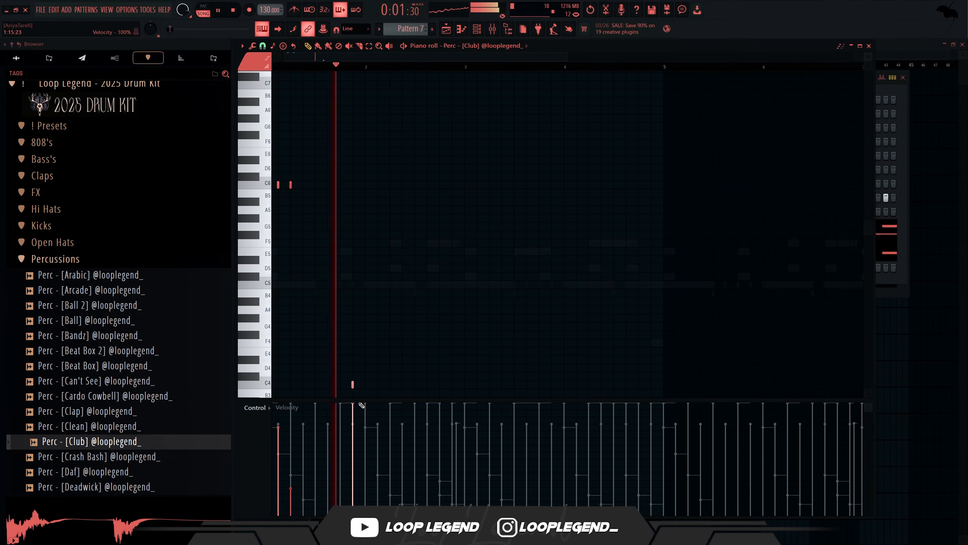
key("ctrl+Up")
key("shift+Up")
key("shift+Up")
key("shift+Up")
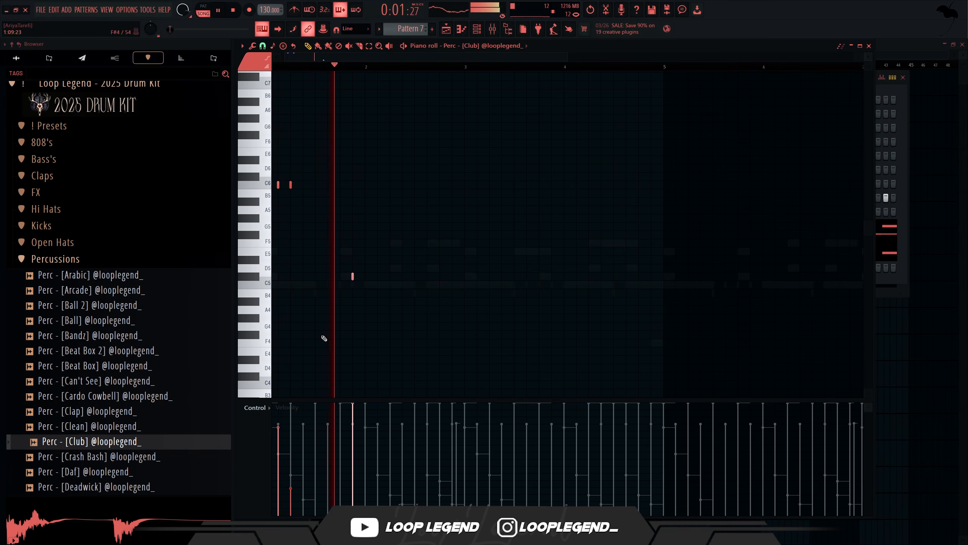
key("shift+Down")
key("shift+Down")
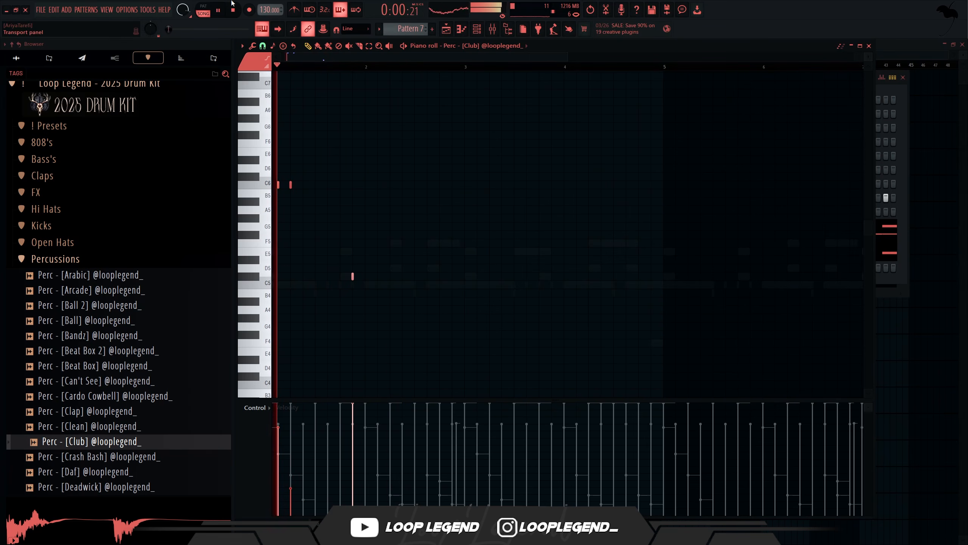
key("shift+Left")
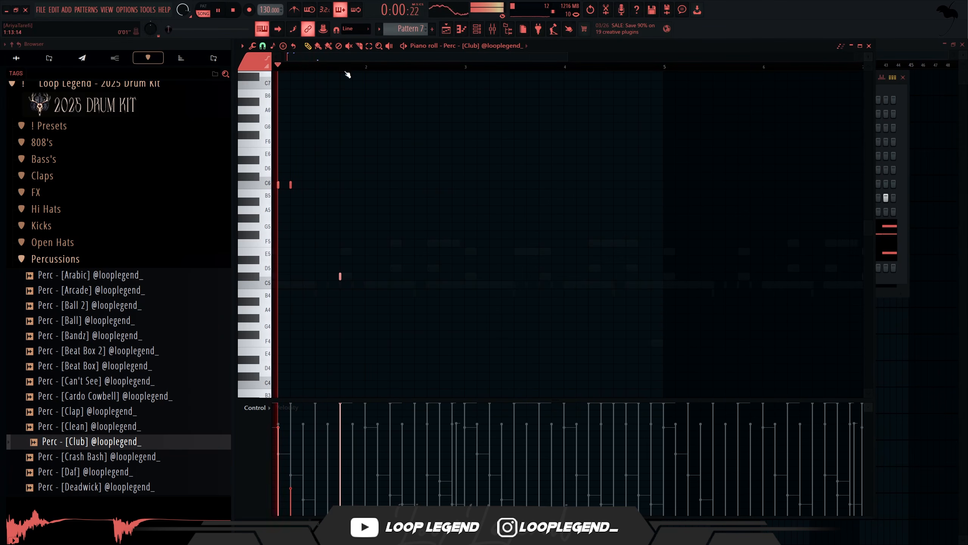
key("shift+Right")
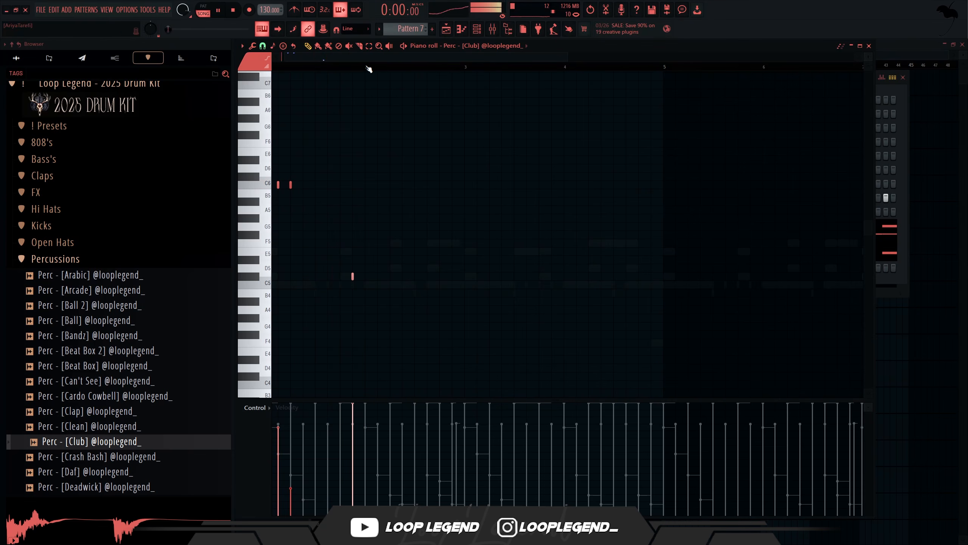
key("shift+Down")
Duplicate the two-bar Perc - [Club] phrase into bars 3 and 4 and delete the copied C5 note
left_click_drag(367, 67, 273, 67)
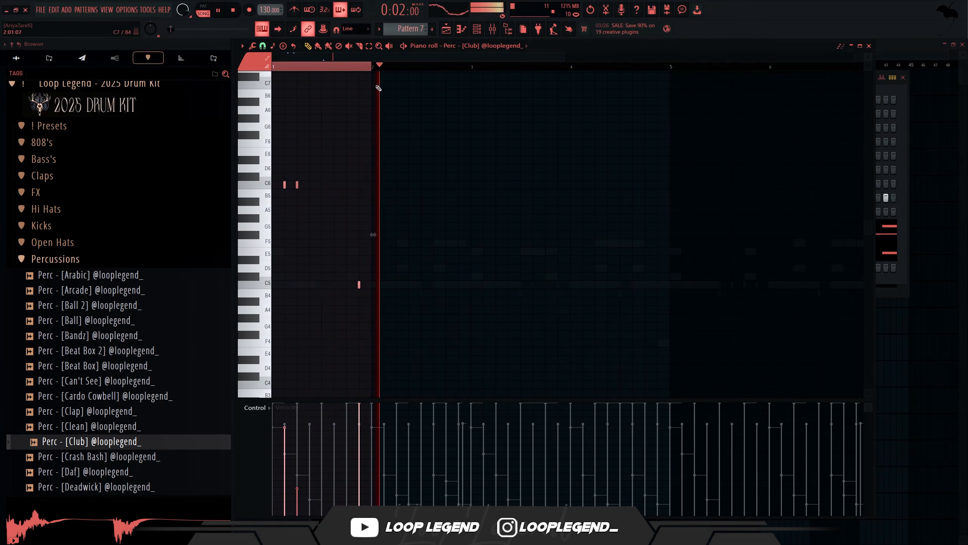
left_click(473, 69, "ctrl+shift")
key("ctrl+b")
left_click_drag(460, 168, 382, 209)
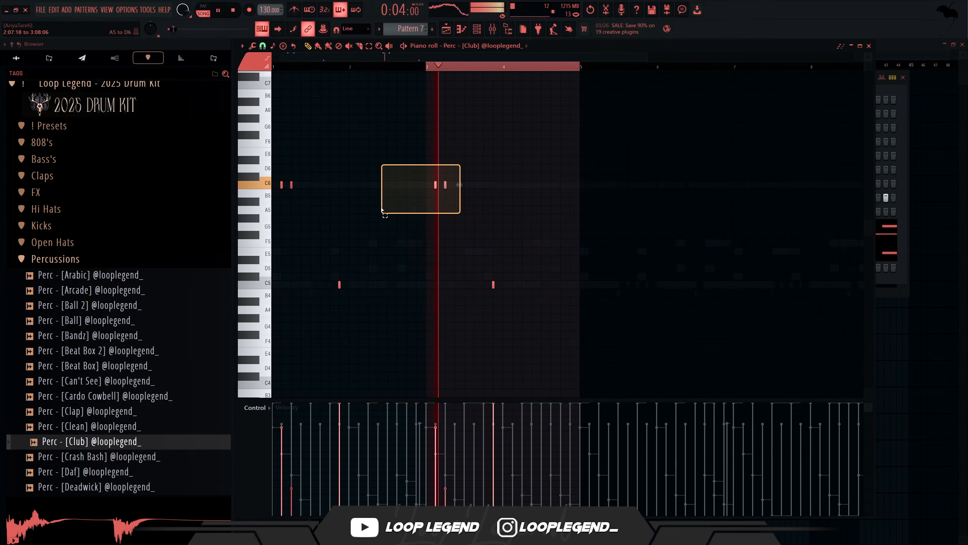
left_click_drag(499, 255, 476, 318)
key("Delete")
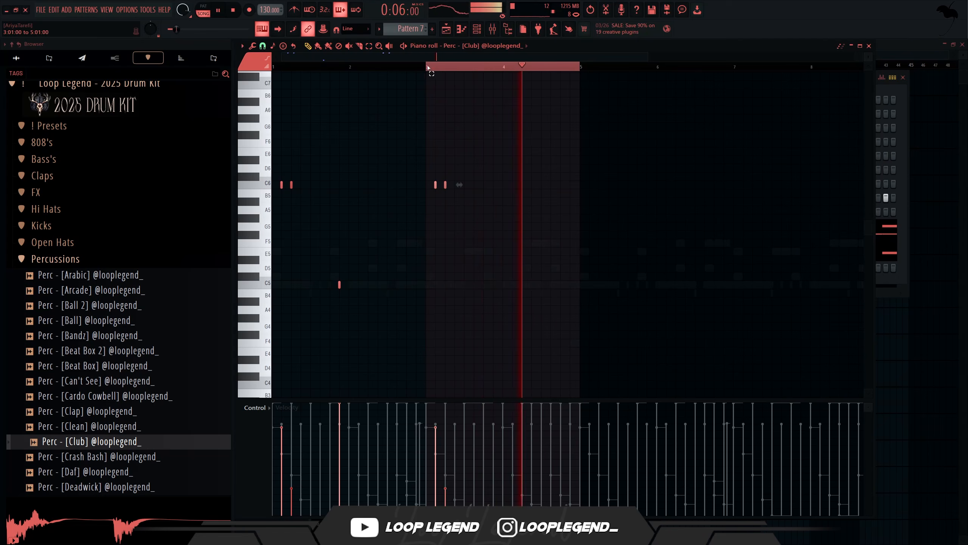
Duplicate bars 1 to 4 of the Perc - [Club] notes into bars 5 to 8 and stop playback
left_click_drag(428, 67, 274, 67)
key("ctrl+b")
scroll(525, 184, "down", 2)
key("space")
Audition further percussion samples in the kit, including the Dice and Detroit variations, for a second percussion part
left_click(98, 411)
left_click(89, 441)
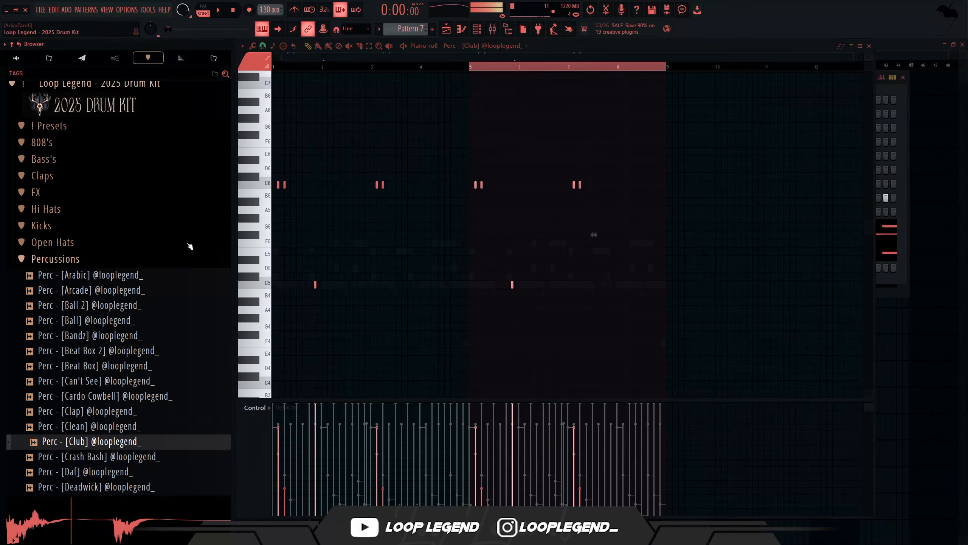
left_click(373, 69)
scroll(129, 282, "down", 8)
left_click(106, 307)
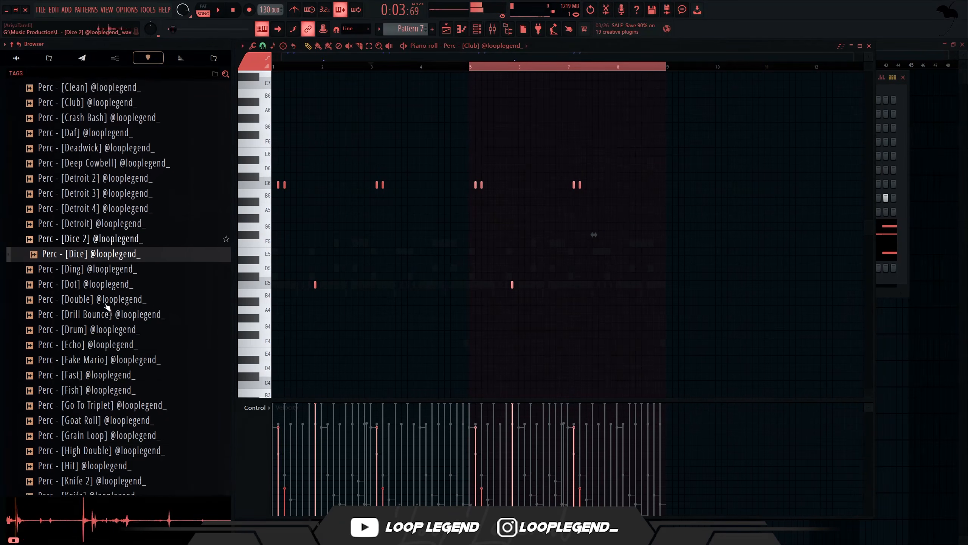
left_click(103, 276)
left_click(99, 229)
left_click(113, 199)
left_click(108, 184)
left_click(104, 154)
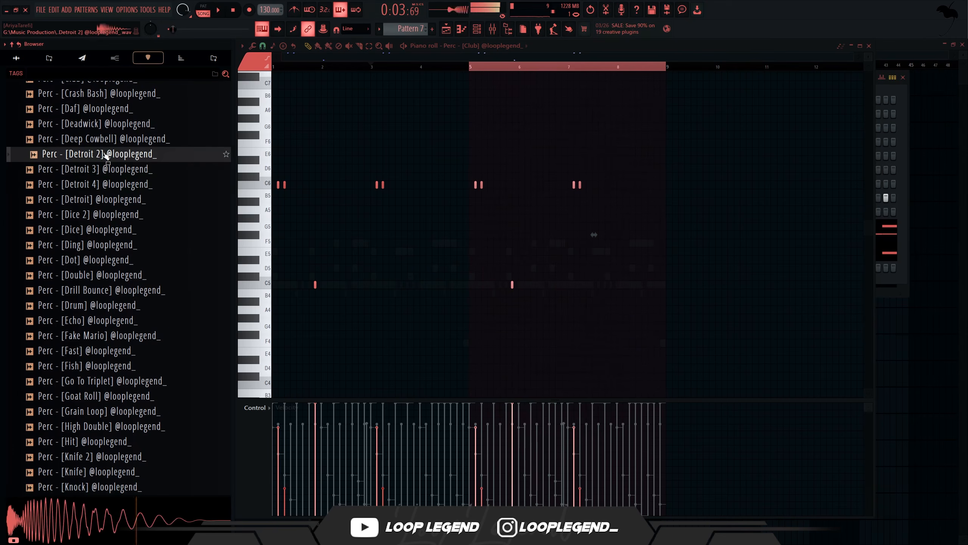
left_click(101, 170)
Load Perc - [Detroit 4] into a new channel and place hits on steps 47, 51 and 53
right_click(102, 184)
left_click(138, 195)
key("space")
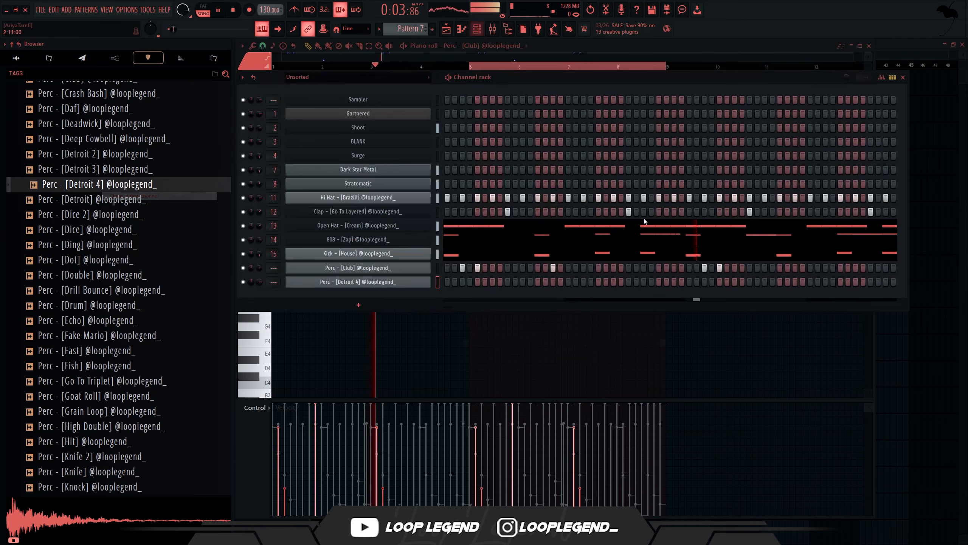
left_click(796, 282)
left_click(841, 282)
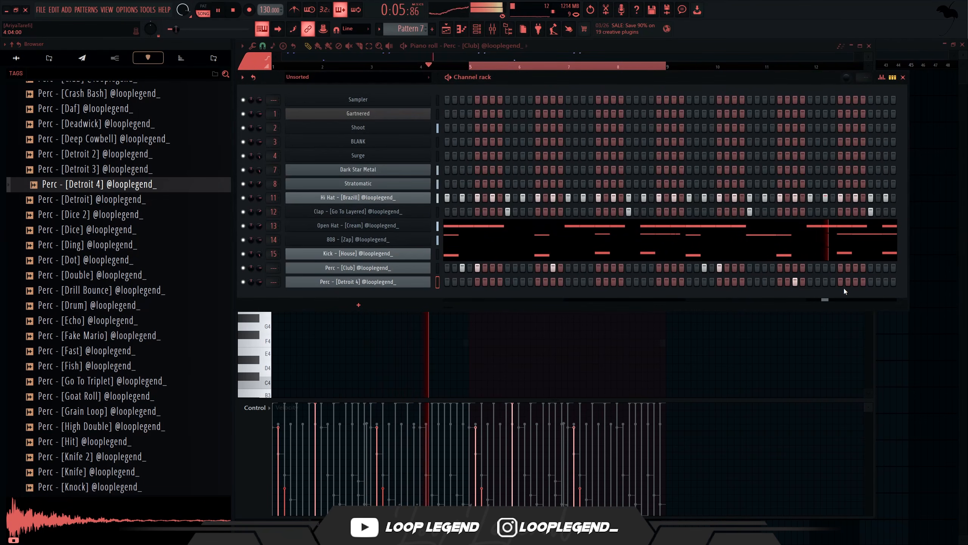
left_click(825, 283)
Lower the middle Perc - [Detroit 4] note's velocity and transpose the last two notes down to B4
key("F7")
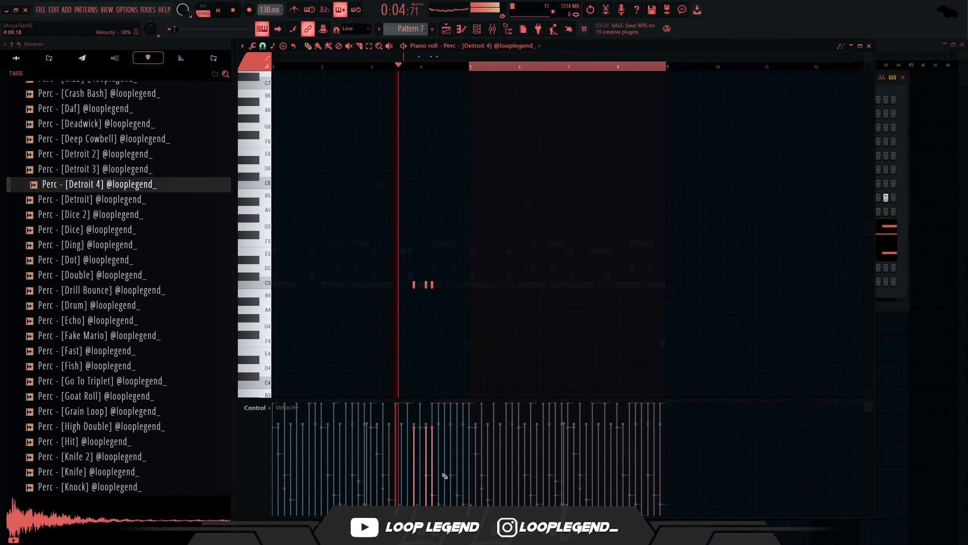
left_click(426, 483)
scroll(440, 393, "up", 2)
left_click_drag(480, 246, 413, 291)
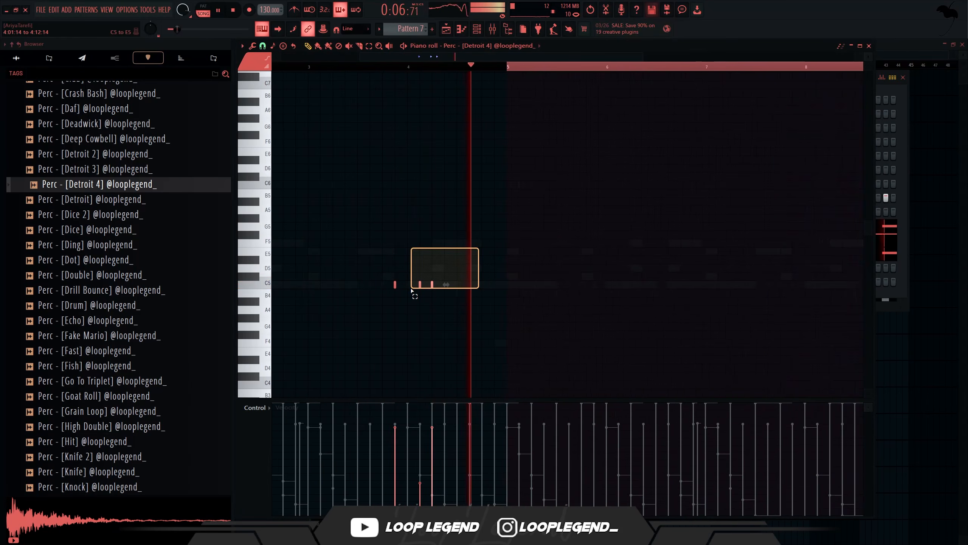
key("shift+Down")
Duplicate the Perc - [Detroit 4] notes from bars 1 to 4 into bars 5 to 8
scroll(515, 187, "down", 1)
scroll(636, 99, "down", 1)
key("ctrl+d")
key("ctrl+b")
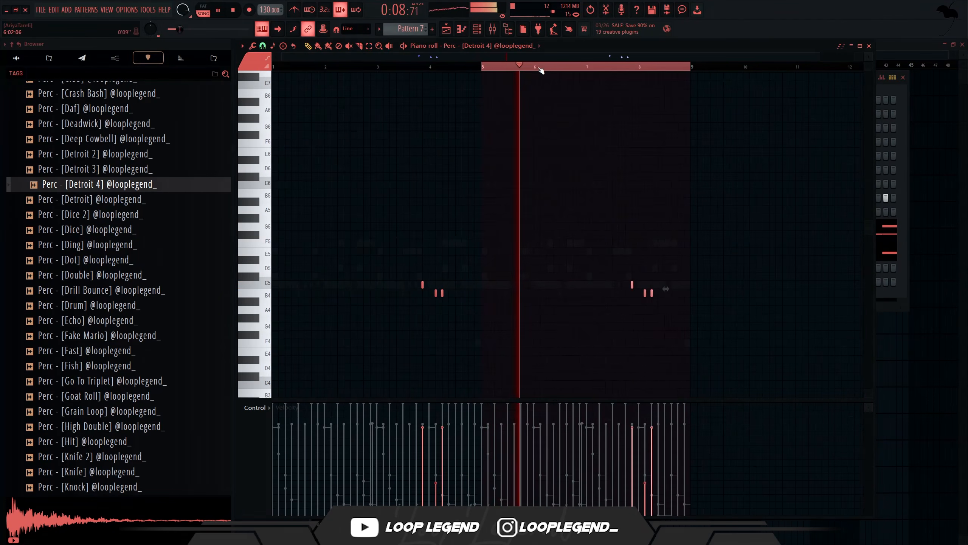
Route the Perc - [Club] and Perc - [Detroit 4] channels to mixer inserts 16 and 17
key("F7")
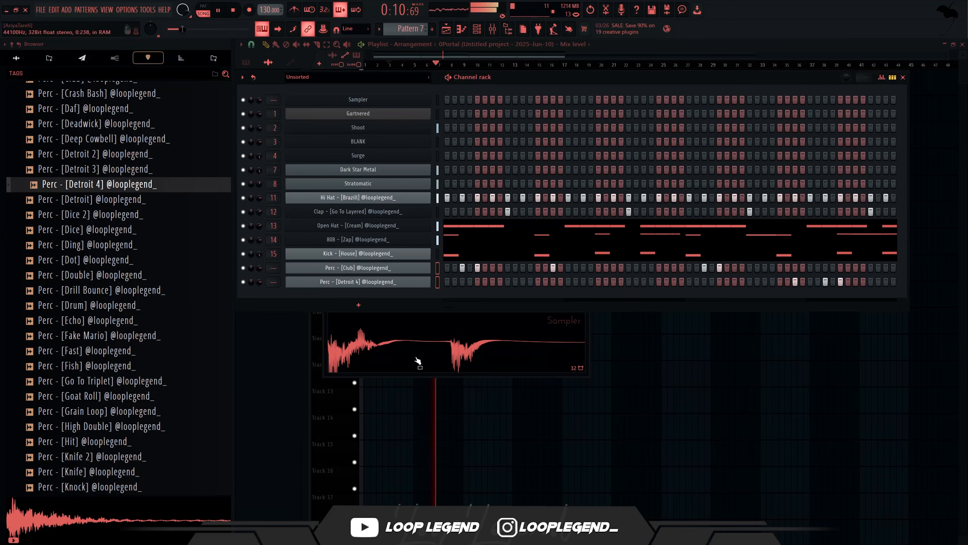
key("ctrl+l")
key("F6")
Add Fruity Fast Dist to slot 7 of the Perc - [Club] insert
left_click(606, 298)
left_click(717, 284)
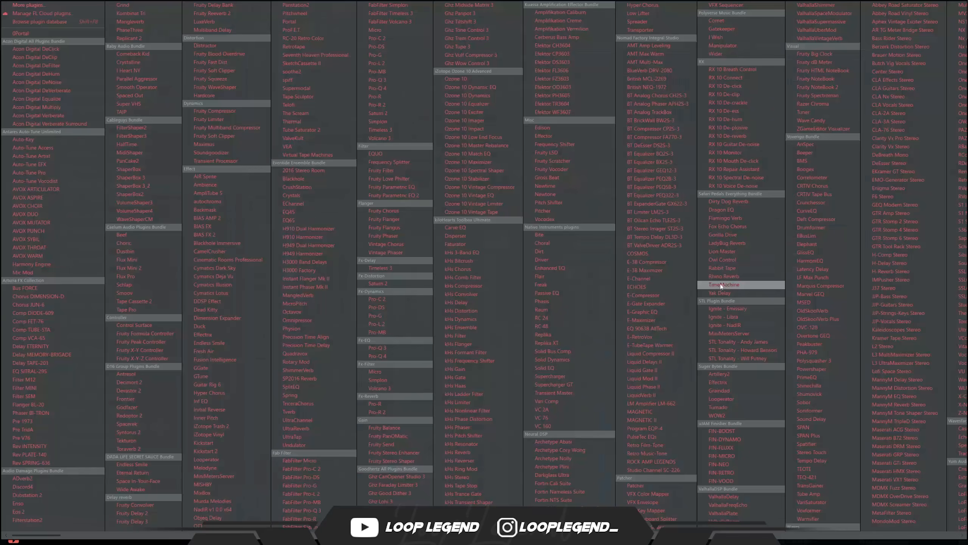
left_click(210, 69)
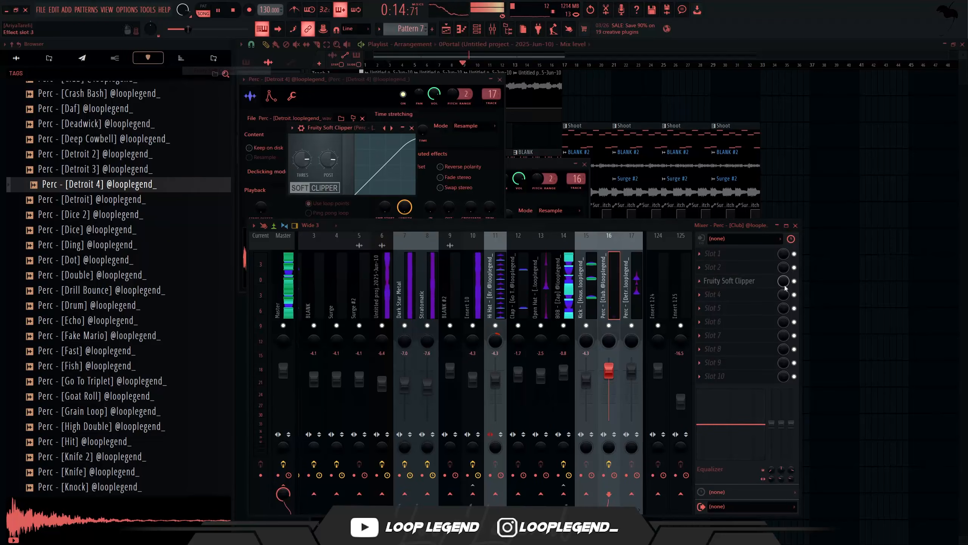
left_click(707, 339)
left_click(207, 63)
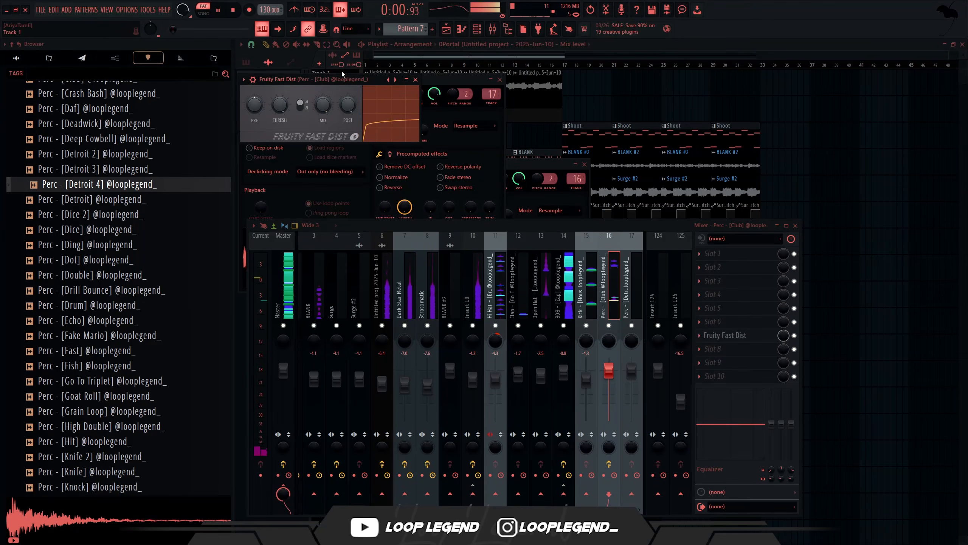
Set Fruity Fast Dist to distortion type B and lower its slot mix level to 0%
left_click_drag(352, 79, 368, 113)
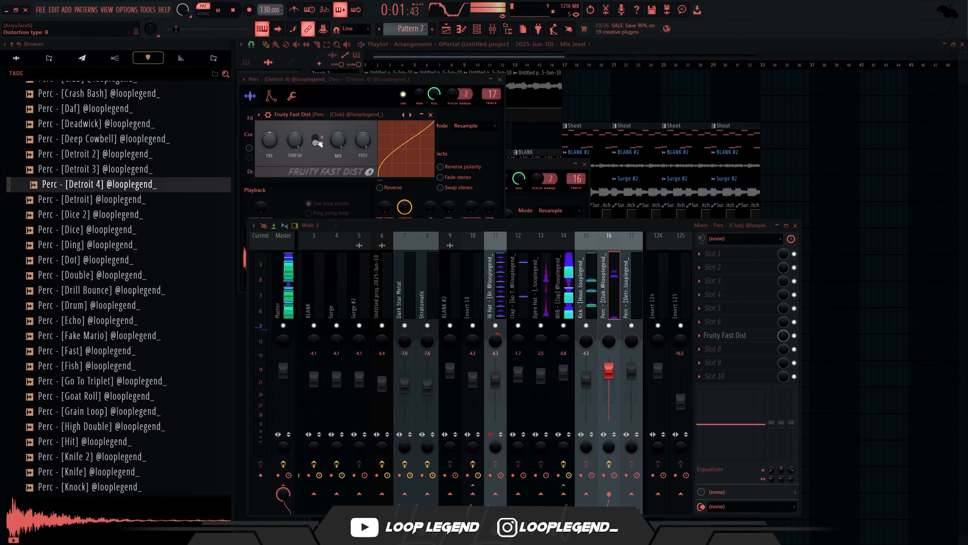
left_click(766, 338)
key("space")
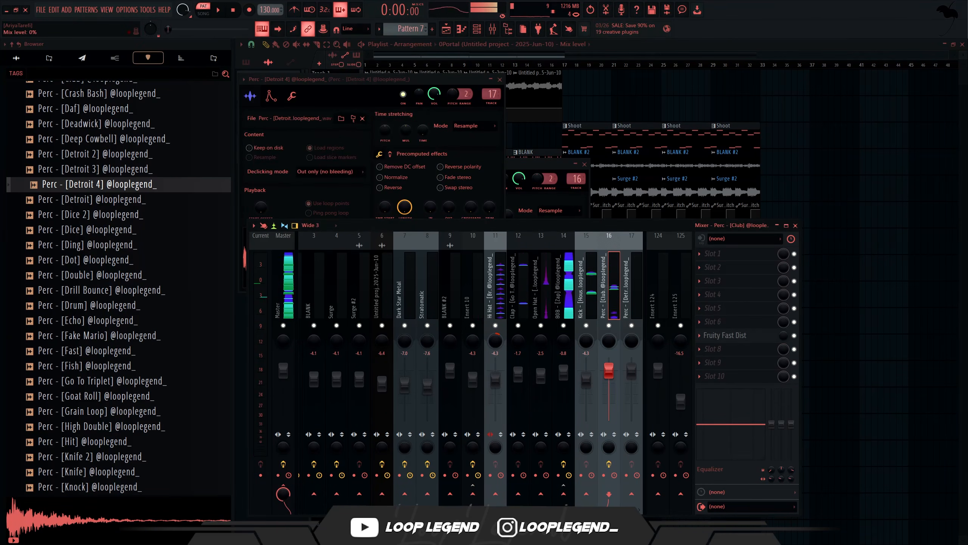
Create an automation clip for the Fruity Fast Dist mix level on the Perc - [Club] insert
right_click(783, 336)
left_click(804, 403)
key("Escape")
key("Escape")
Add points to the Fast Dist mix level automation so it rises sharply from 0% to 100% during bar 1
scroll(387, 319, "up", 5, "ctrl")
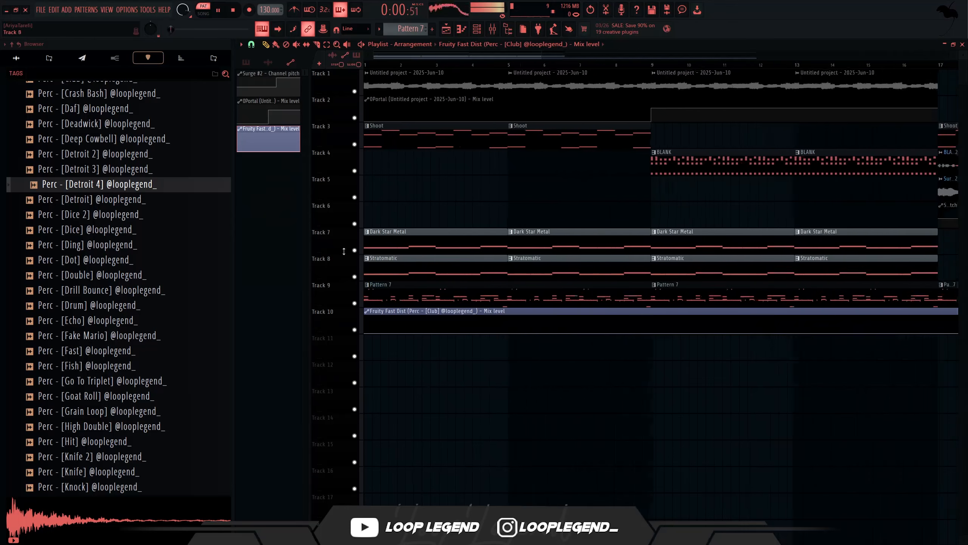
key("l")
scroll(452, 320, "up", 3, "ctrl")
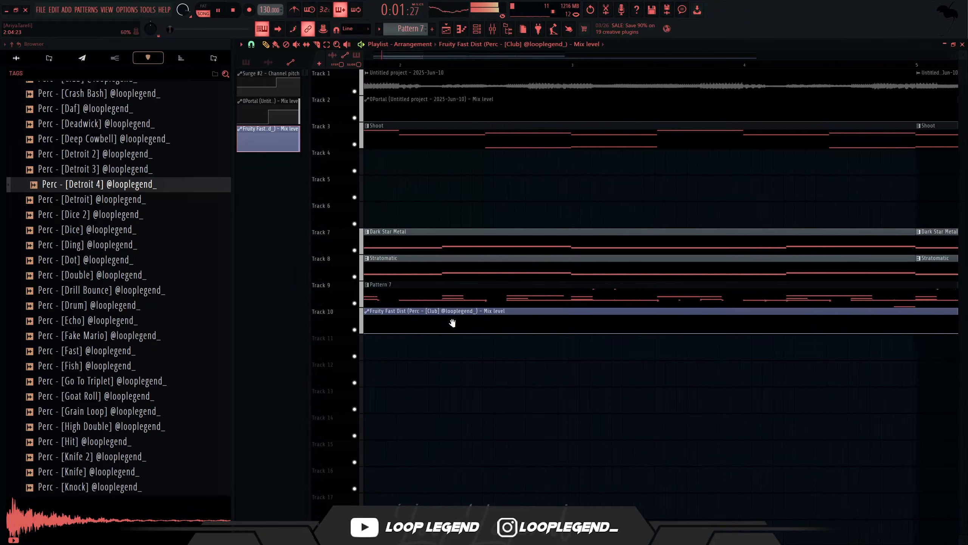
right_click(372, 332)
right_click(382, 317)
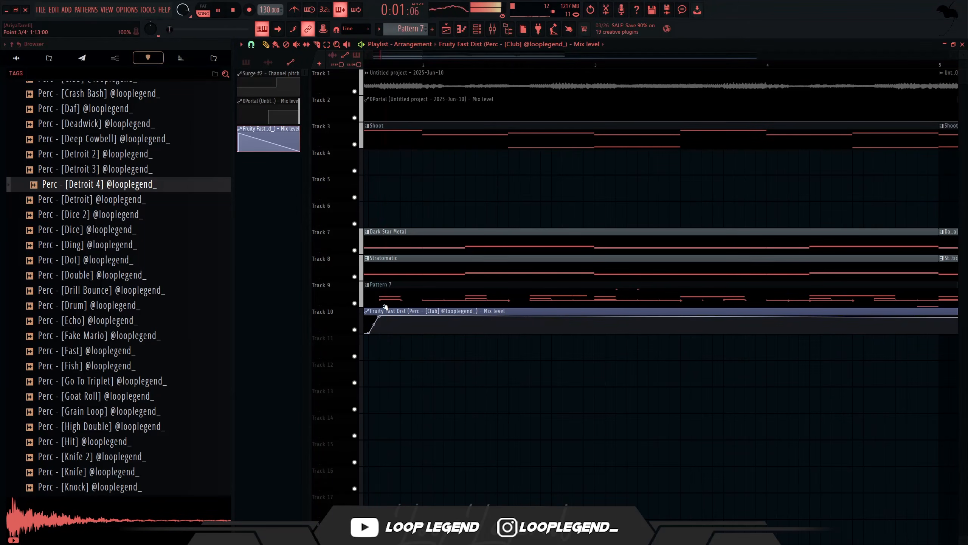
scroll(397, 323, "down", 6, "ctrl")
scroll(507, 316, "down", 10, "ctrl")
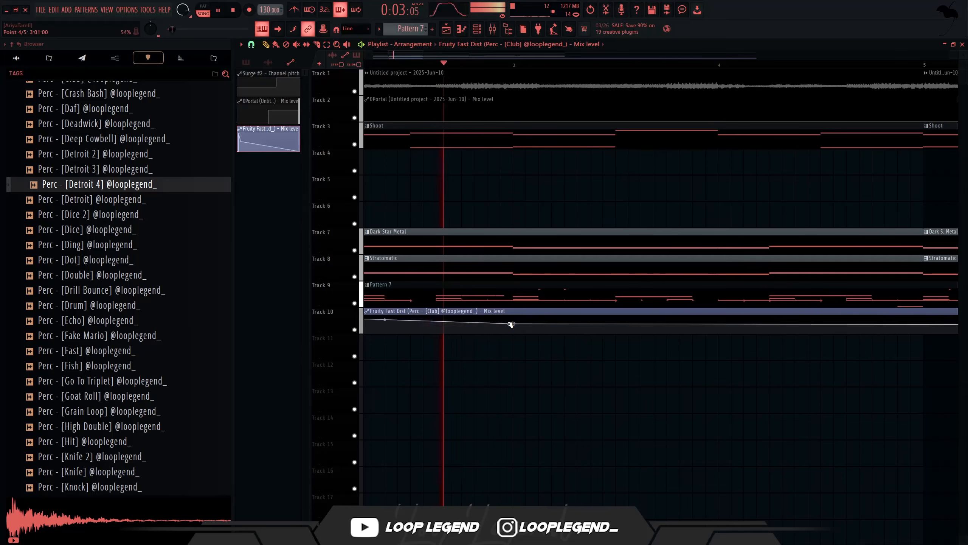
scroll(502, 312, "down", 1, "ctrl")
Drop the mix level automation back down at bar 3 and repeat it as two-bar clips on Track 10 through bar 32
right_click(389, 333)
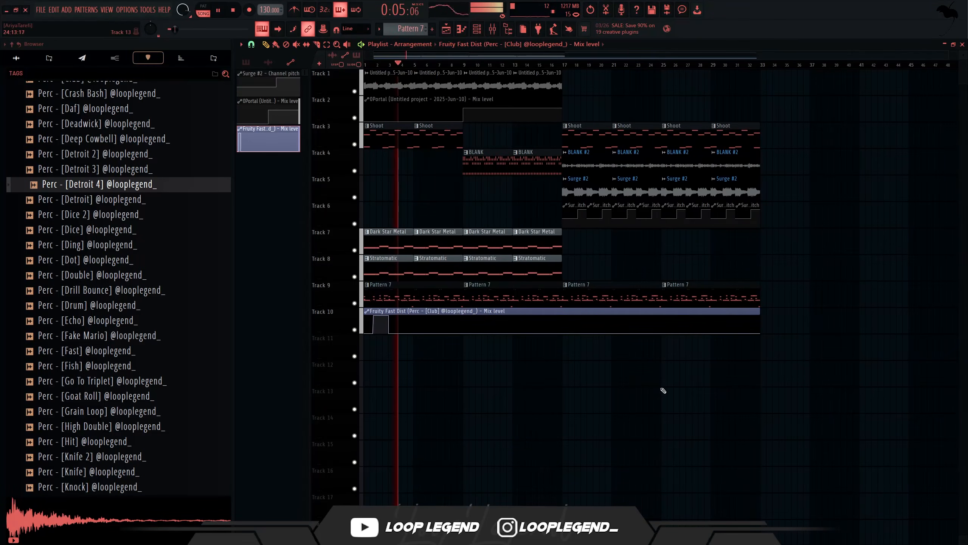
right_click(758, 334)
left_click(777, 346)
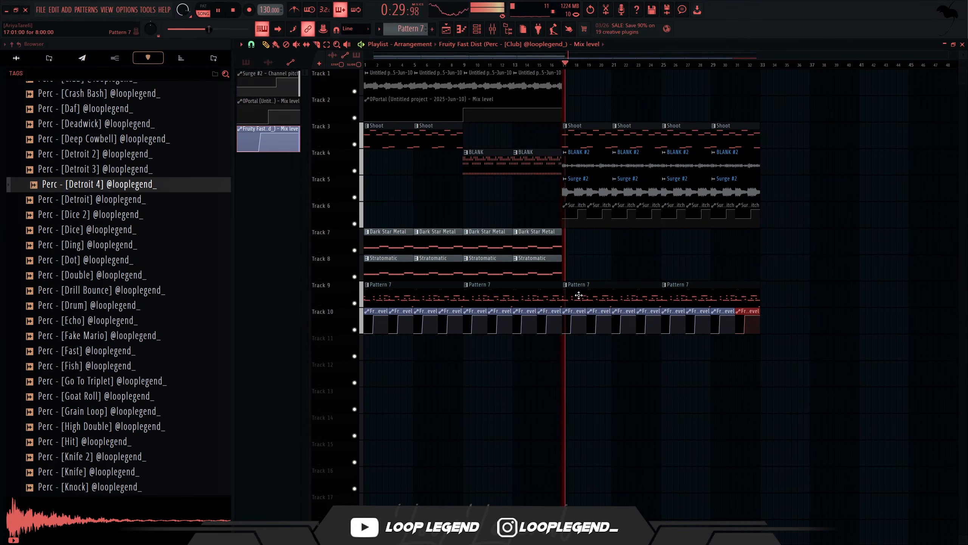
Make the Pattern 7 clip at bar 17 unique and replace the bar 25 clip with a duplicate of it
left_click(565, 285)
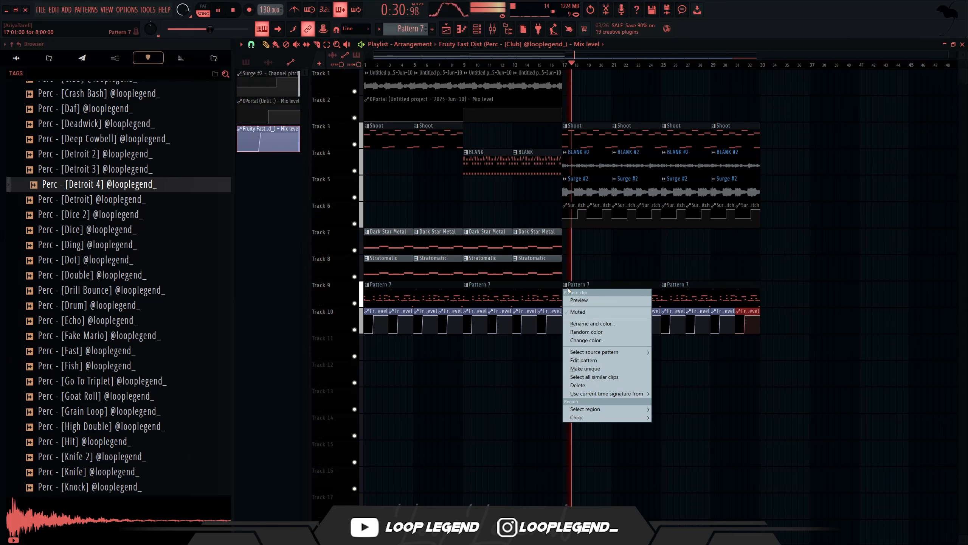
left_click(582, 369)
right_click(711, 301)
left_click_drag(674, 296, 619, 288, "ctrl")
key("ctrl+b")
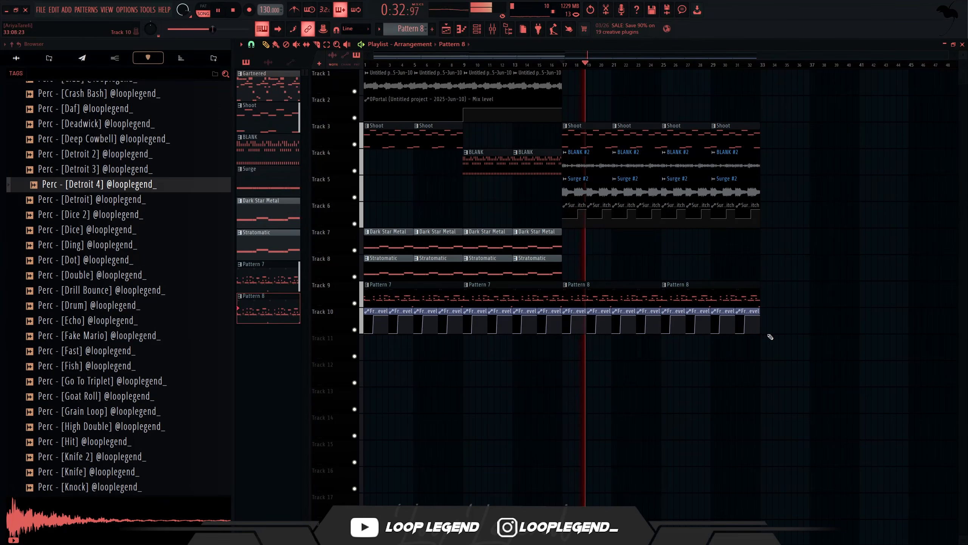
Delete the Fast Dist mix level automation clips from bar 17 onward
left_click_drag(771, 336, 578, 308, "ctrl")
key("Delete")
key("space")
Audition 808 samples in the drum kit and add 808 - [Old Dist] to the channel rack
key("F6")
scroll(82, 234, "up", 8)
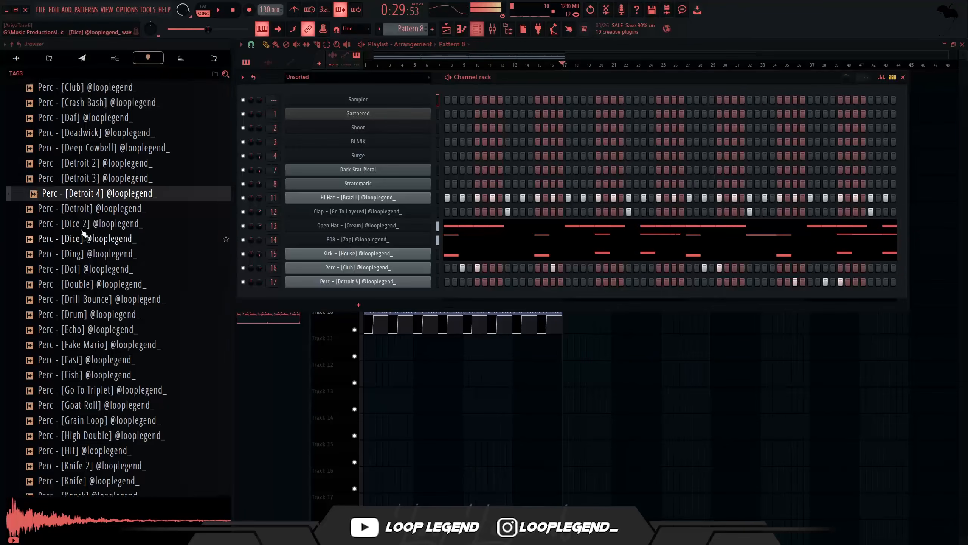
left_click(36, 149)
scroll(106, 286, "down", 20)
left_click(106, 286)
scroll(105, 269, "down", 4)
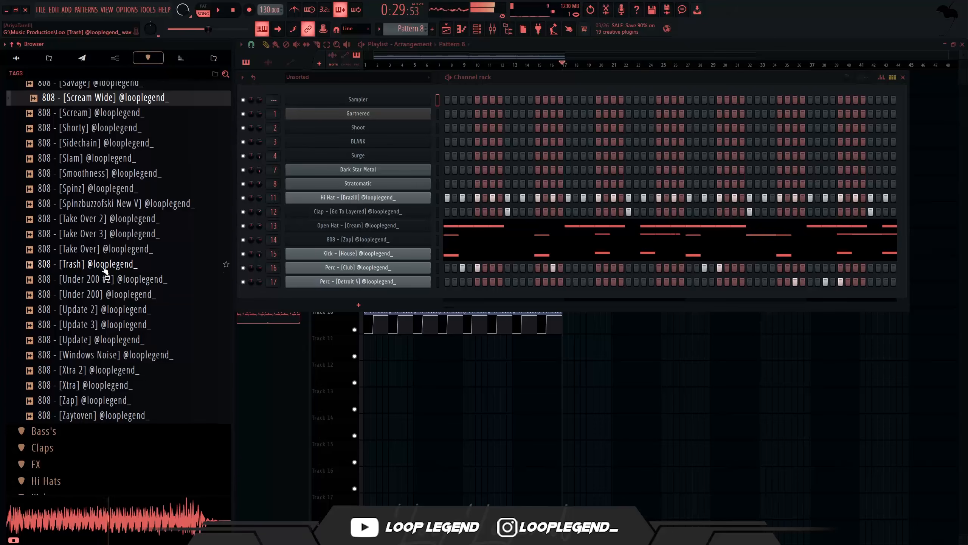
scroll(104, 270, "up", 8)
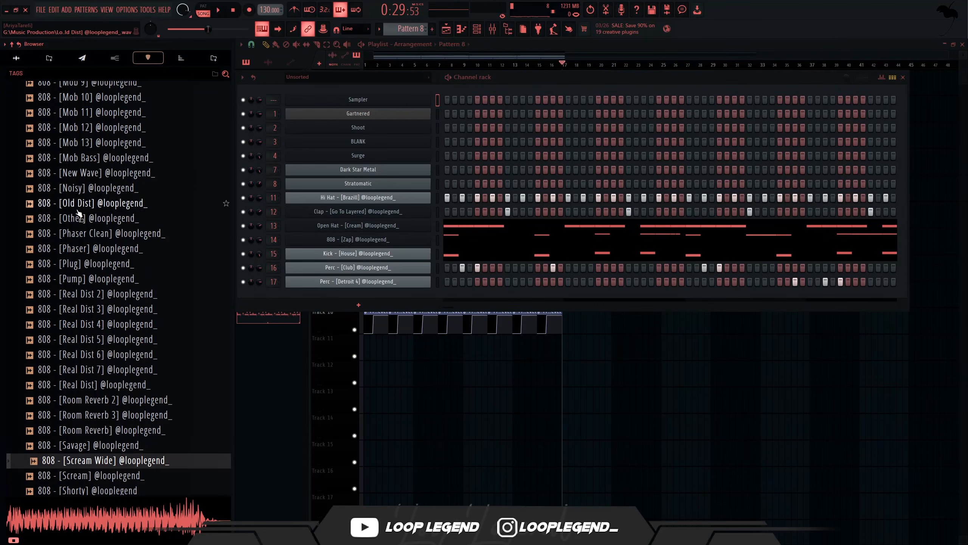
left_click_drag(98, 202, 347, 296)
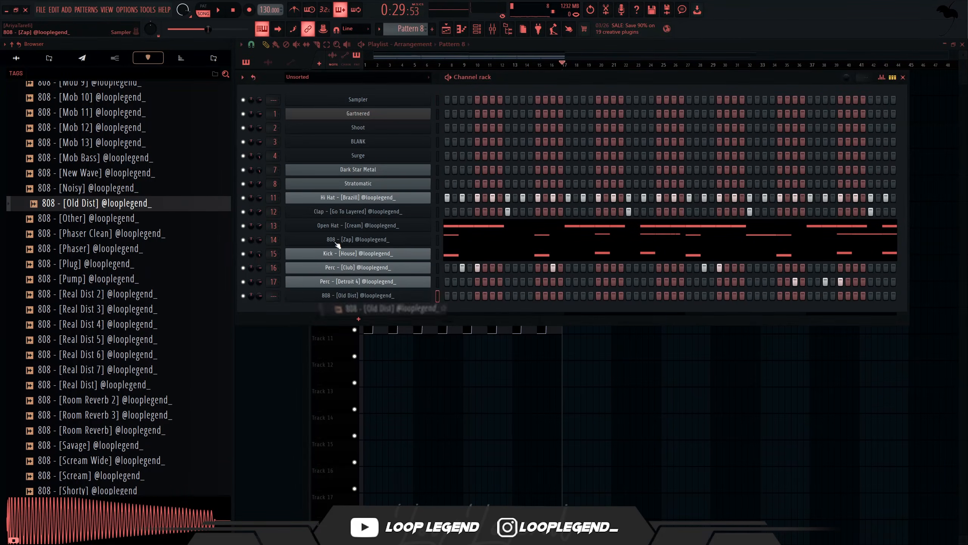
Set the cut and cut-by groups in the 808 - [Old Dist] channel's miscellaneous settings
key("Escape")
left_click(371, 297)
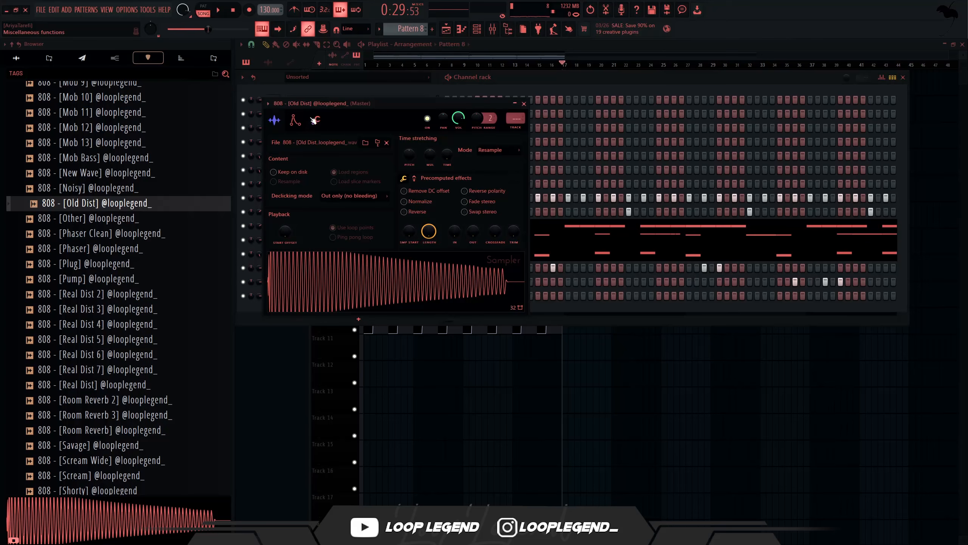
left_click(316, 121)
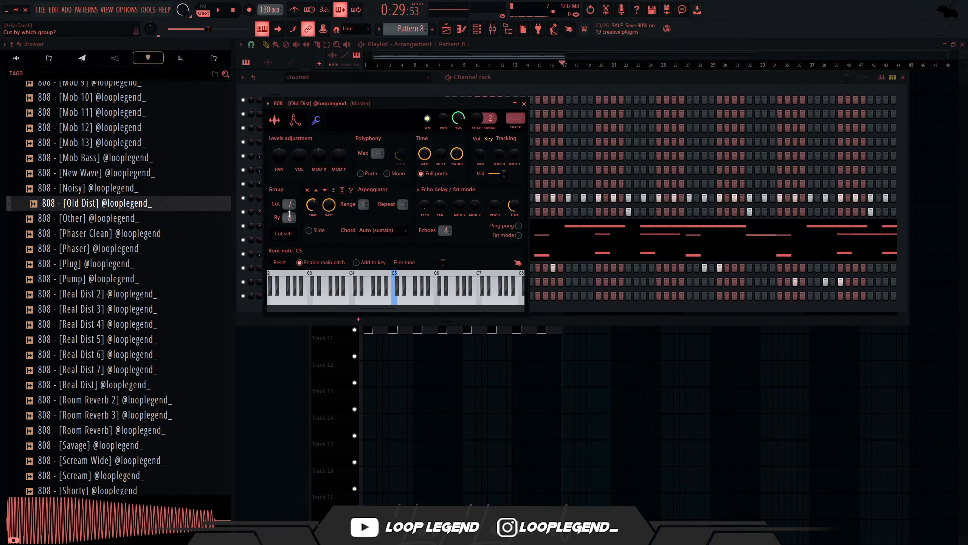
key("Escape")
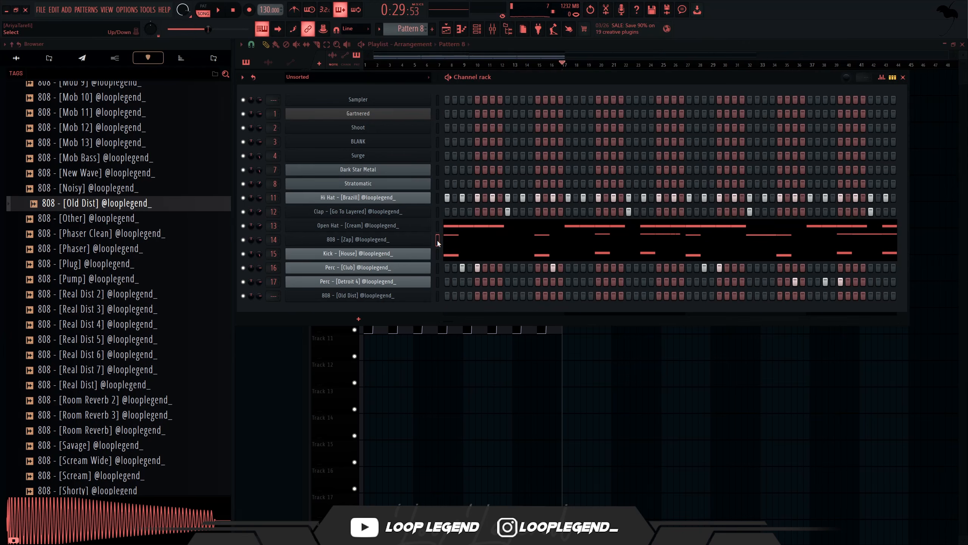
Move the 808 - [Zap] notes in Pattern 8 to the 808 - [Old Dist] channel
key("ctrl+x")
left_click(438, 296)
key("ctrl+v")
Clear the Kick - [House] and Perc - [Club] notes from Pattern 8
key("space")
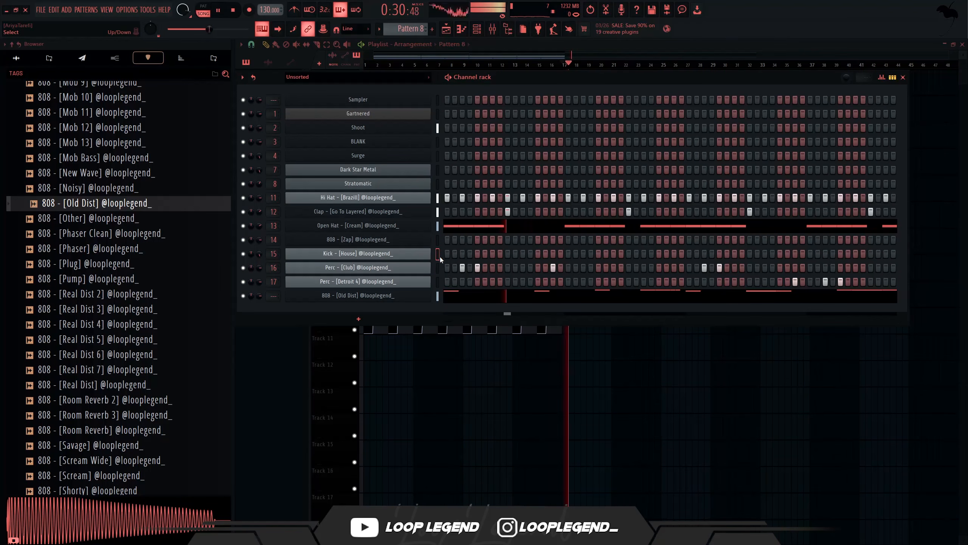
key("ctrl+x")
key("space")
Find Snare - [Dead Chop Snare] in the drum kit's snares and add it as a new channel
scroll(136, 277, "down", 12)
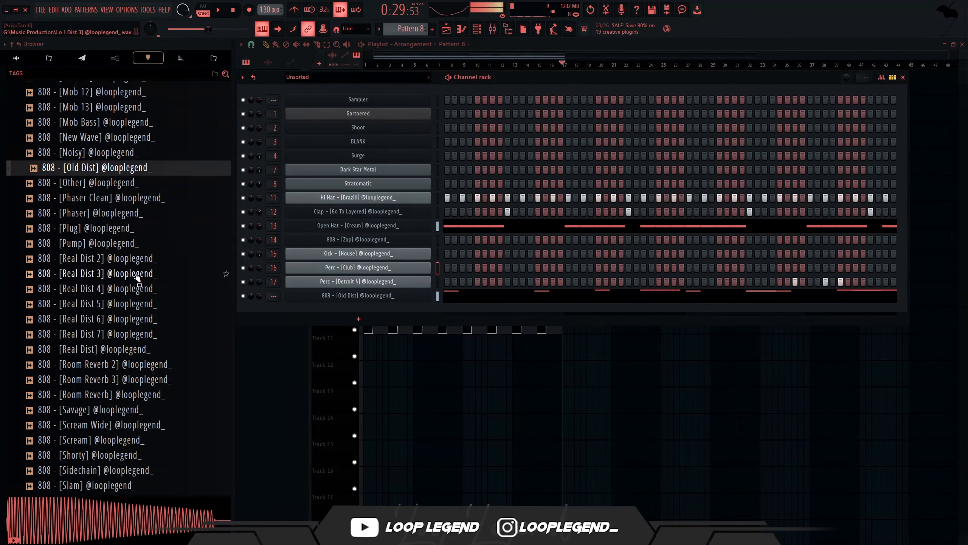
key("space")
left_click(54, 385)
scroll(100, 373, "down", 6)
scroll(100, 372, "down", 1)
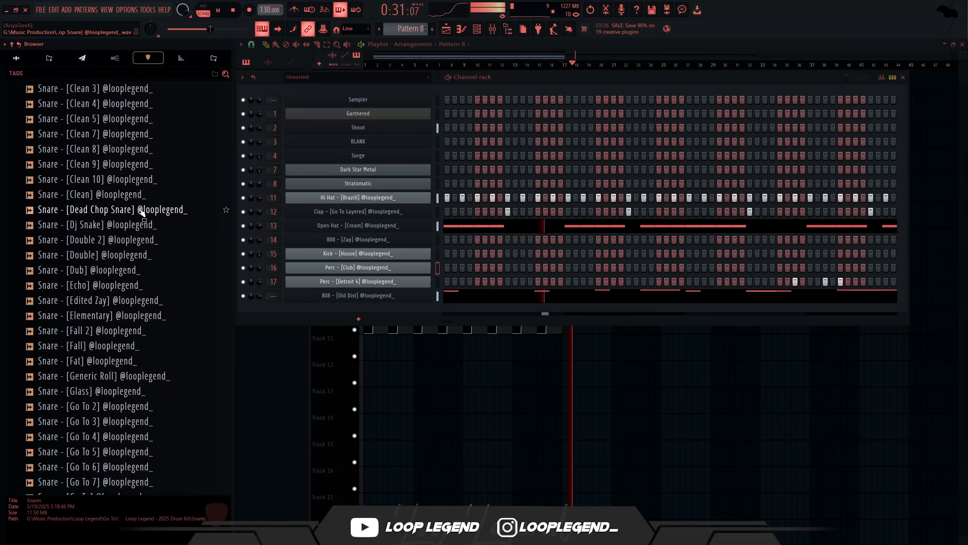
left_click(140, 210)
key("space")
left_click_drag(135, 211, 356, 313)
Place a Snare - [Dead Chop Snare] hit on step 15 of bar 1
key("space")
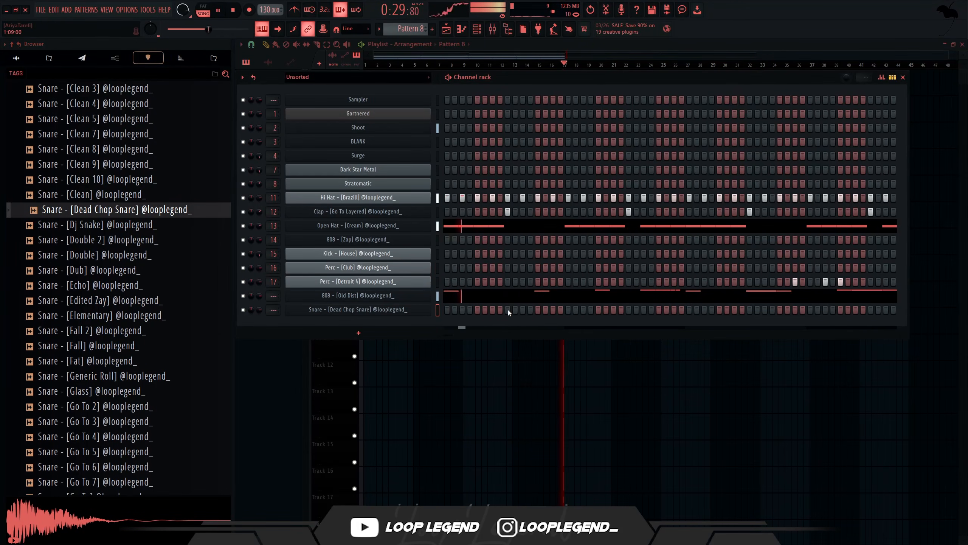
left_click(551, 310)
key("space")
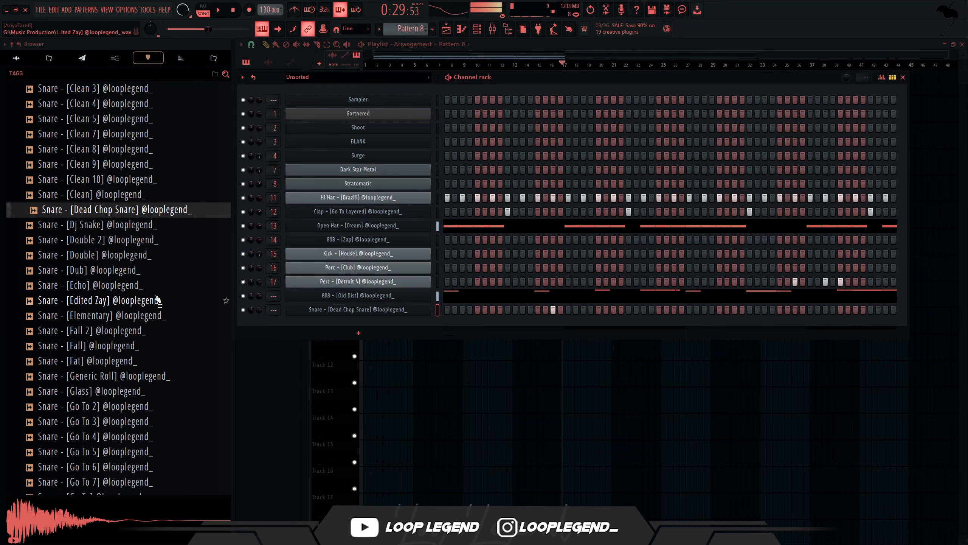
Audition more snare samples and add Snare - [Generic Roll] as a new channel
left_click(137, 301)
left_click(120, 316)
left_click(114, 330)
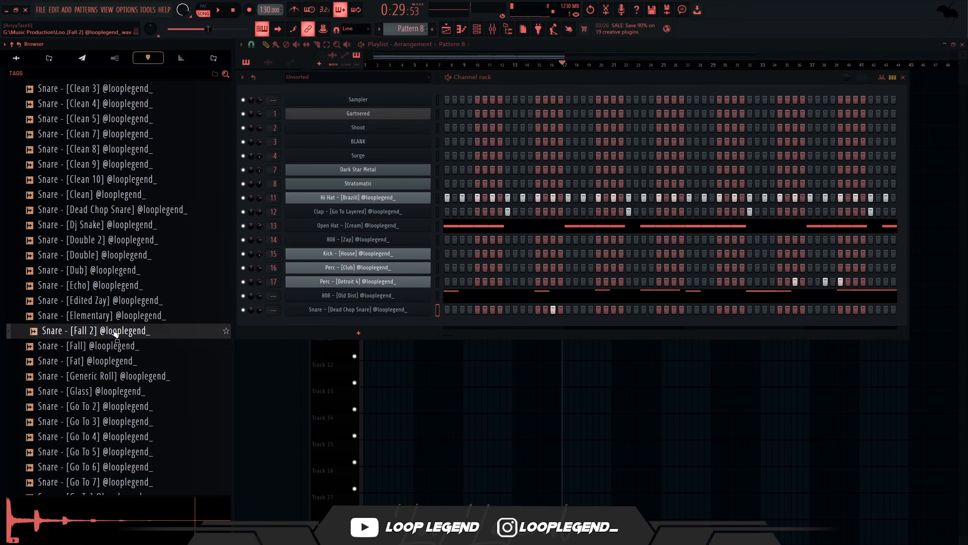
left_click(109, 286)
left_click(105, 270)
left_click(104, 256)
left_click(104, 241)
left_click(85, 225)
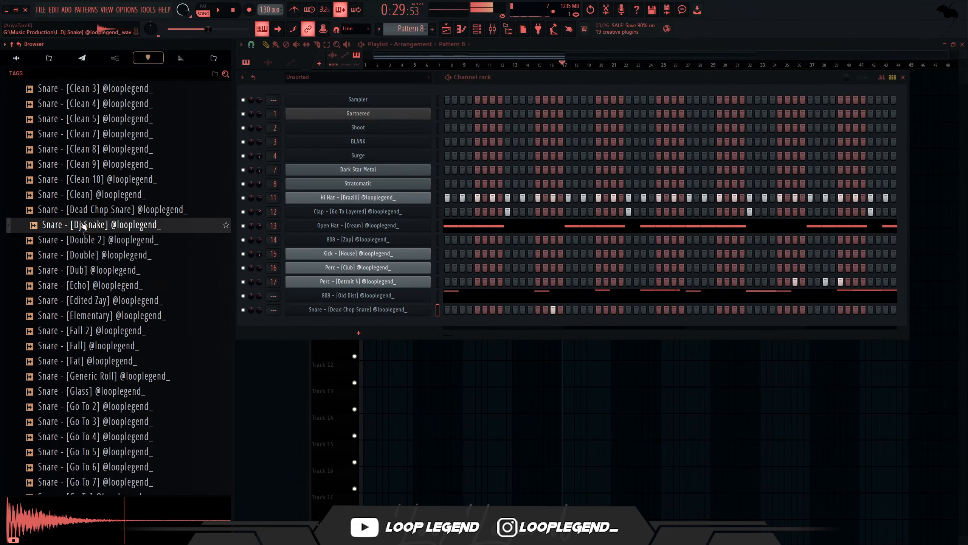
left_click(118, 362)
left_click(103, 375)
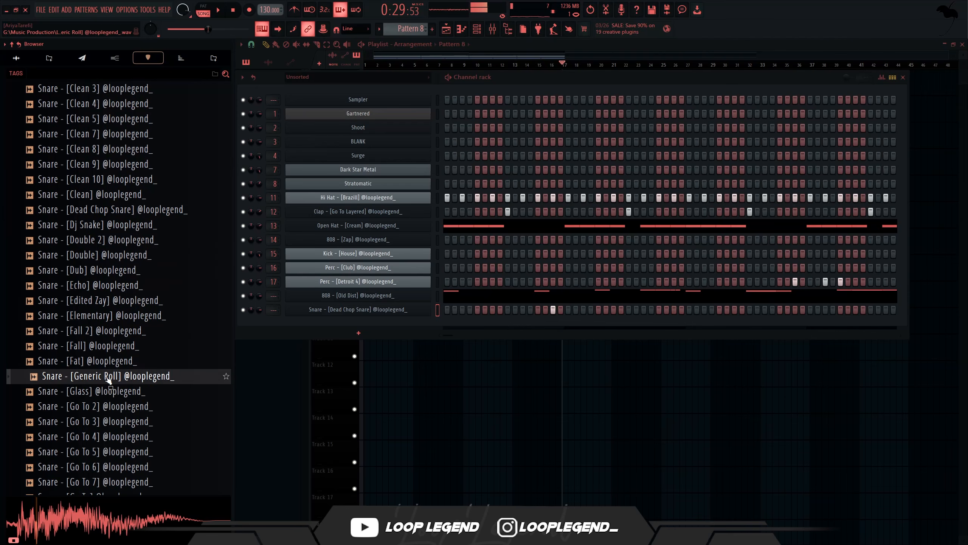
left_click_drag(103, 376, 508, 323)
Place Snare - [Generic Roll] hits on steps 3, 7, 9 and 15 of bar 2
key("space")
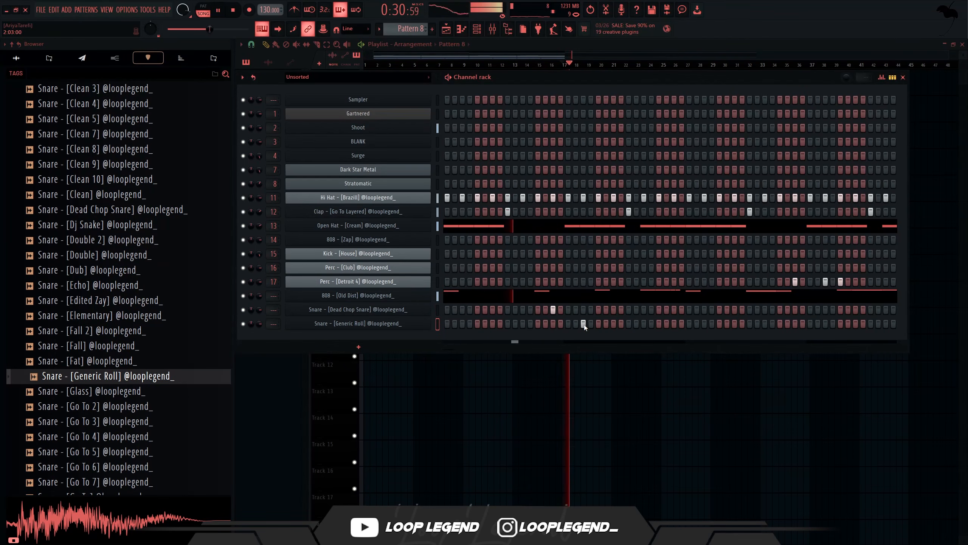
left_click(614, 323)
left_click(636, 323)
key("space")
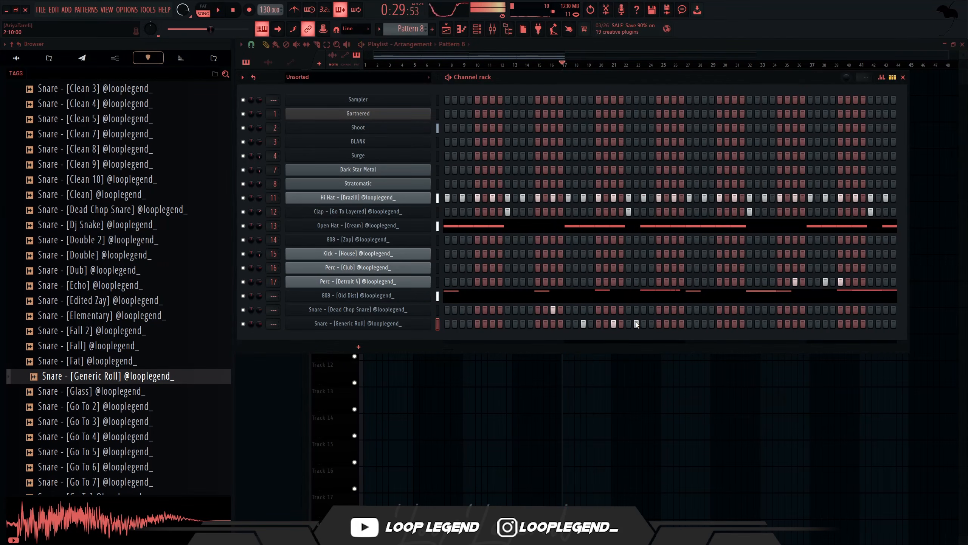
left_click(675, 324)
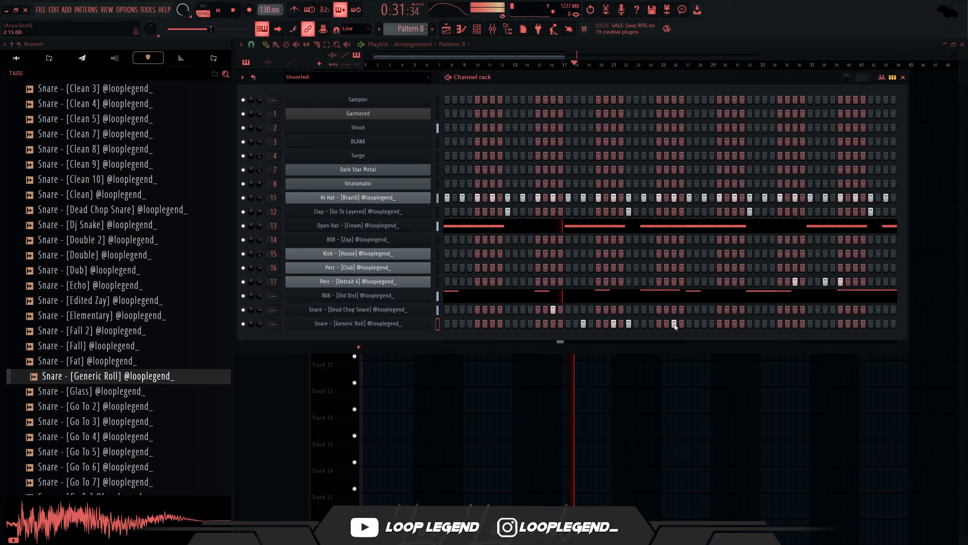
Set the piano roll snap to 1/6 beat and add three C5 snare notes from 2:13:00 leading into the last hit
key("F7")
scroll(436, 296, "up", 3)
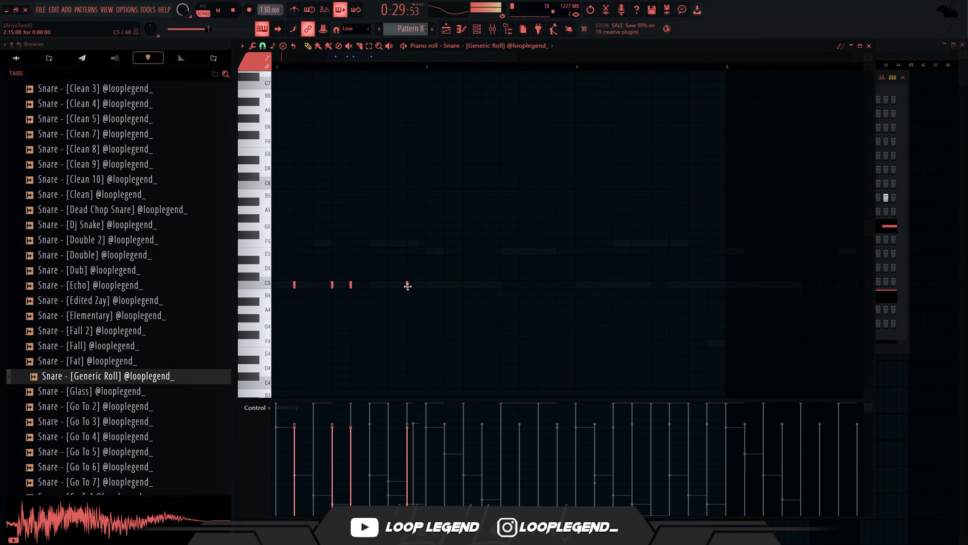
left_click(262, 46)
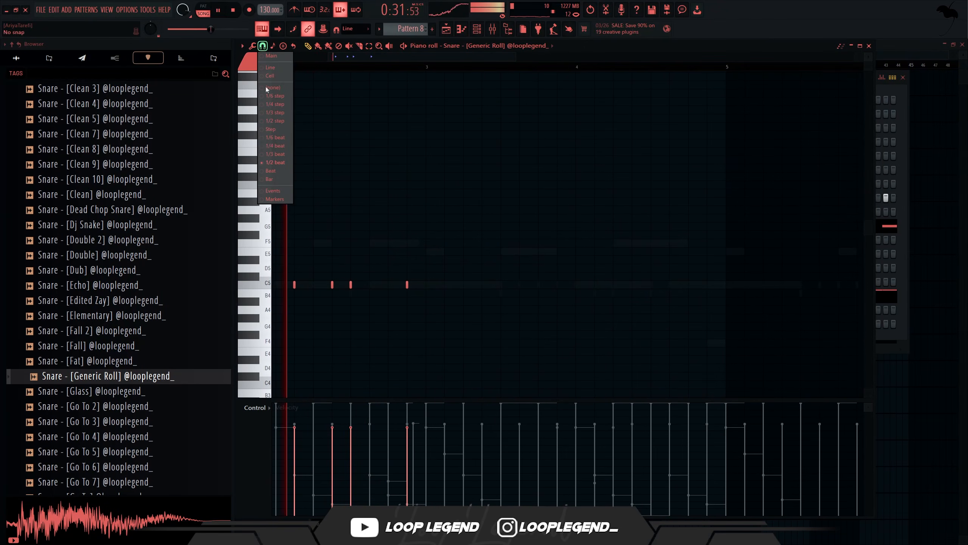
left_click(272, 138)
scroll(383, 287, "up", 2)
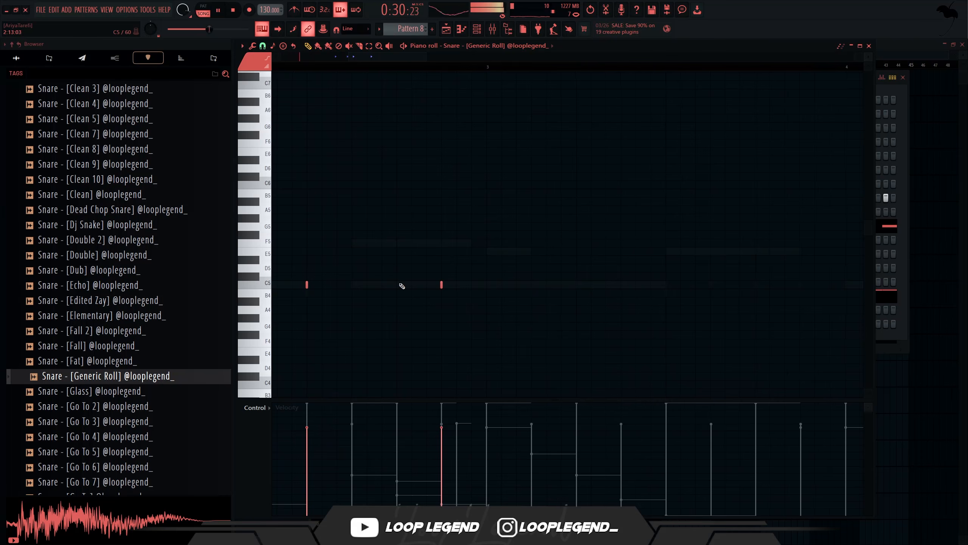
left_click(427, 286)
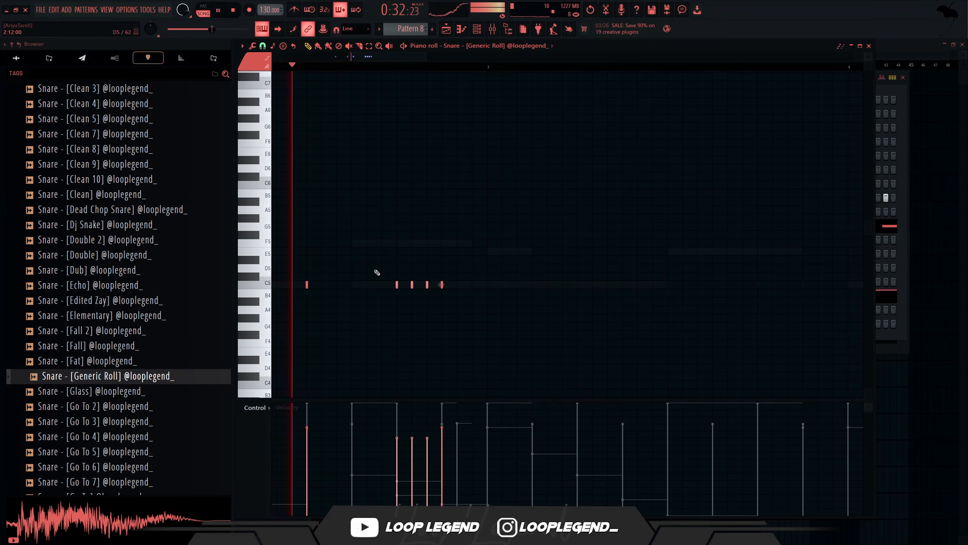
Lower the three roll notes' velocity slightly and move them half a beat earlier to start at 2:11:00
scroll(376, 273, "down", 2)
scroll(423, 122, "down", 1)
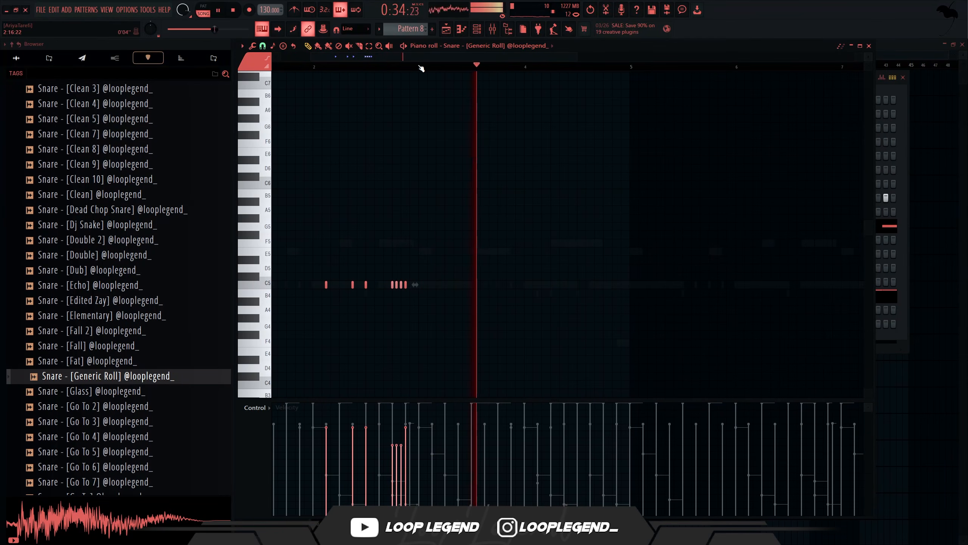
scroll(391, 284, "up", 2)
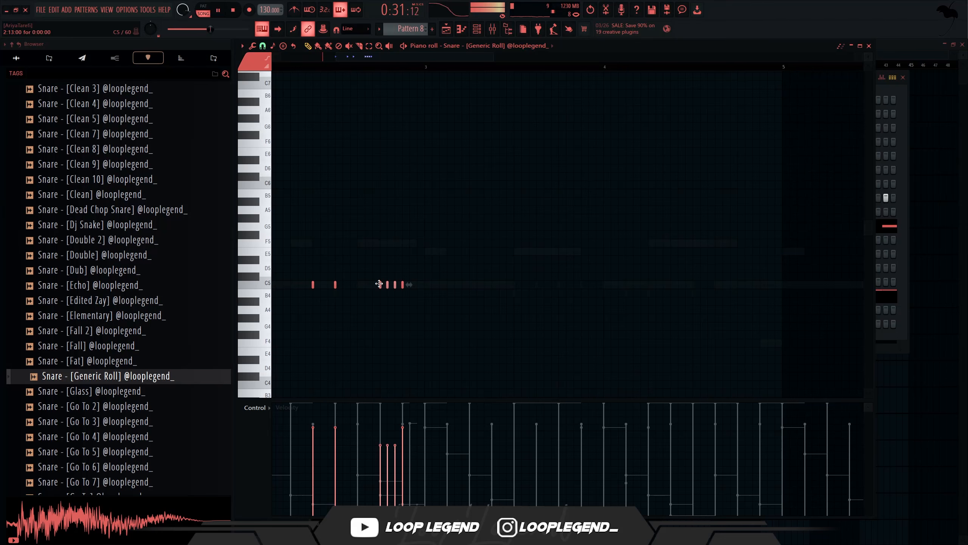
left_click_drag(379, 283, 357, 283)
scroll(410, 173, "down", 1)
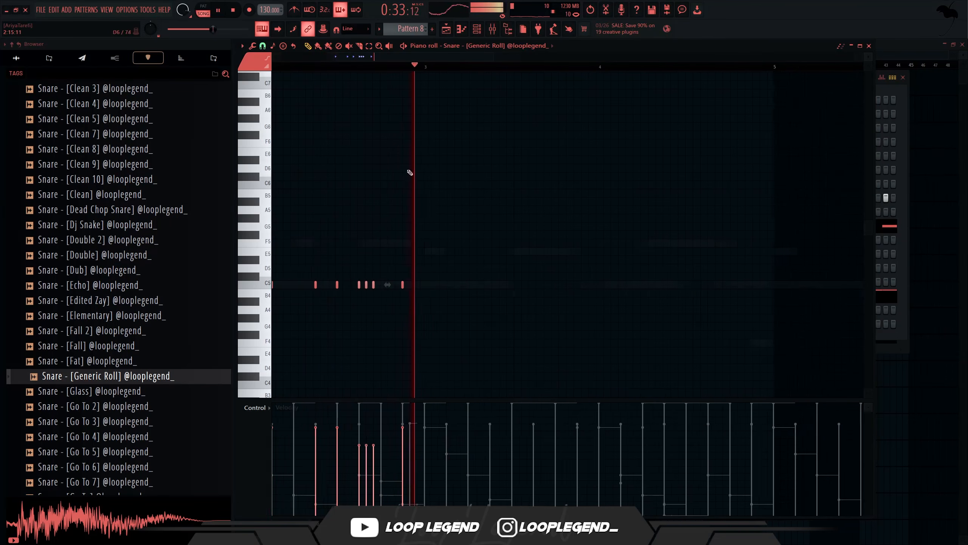
Duplicate the two-bar Snare - [Generic Roll] pattern into bars 3 and 4 and close the piano roll
scroll(420, 176, "down", 1)
key("ctrl+b")
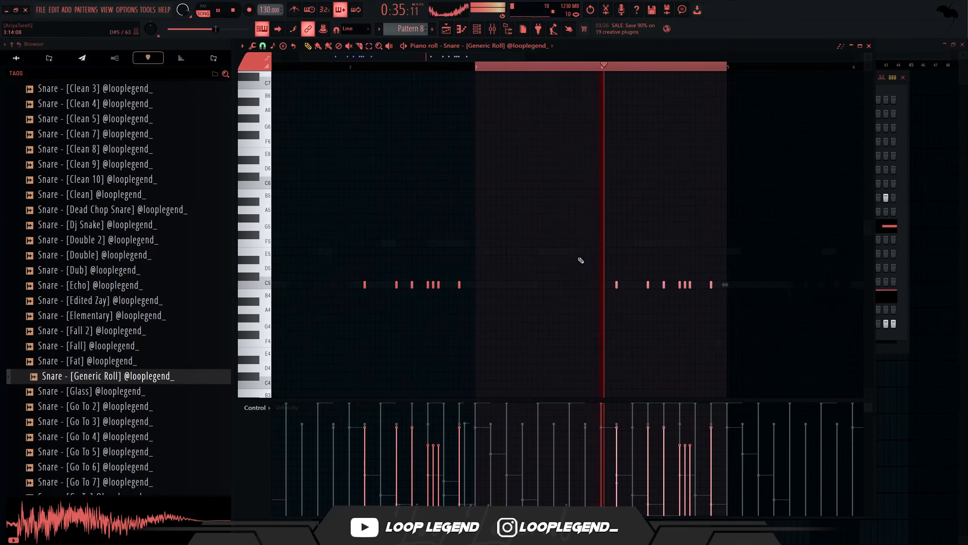
key("F7")
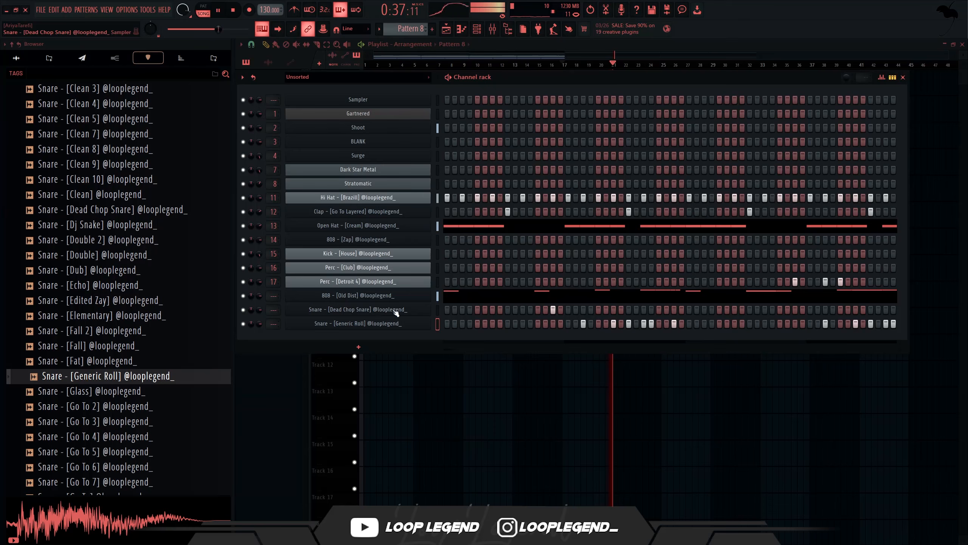
Repeat the Snare - [Dead Chop Snare] hit every two bars through the eight-bar pattern
key("F7")
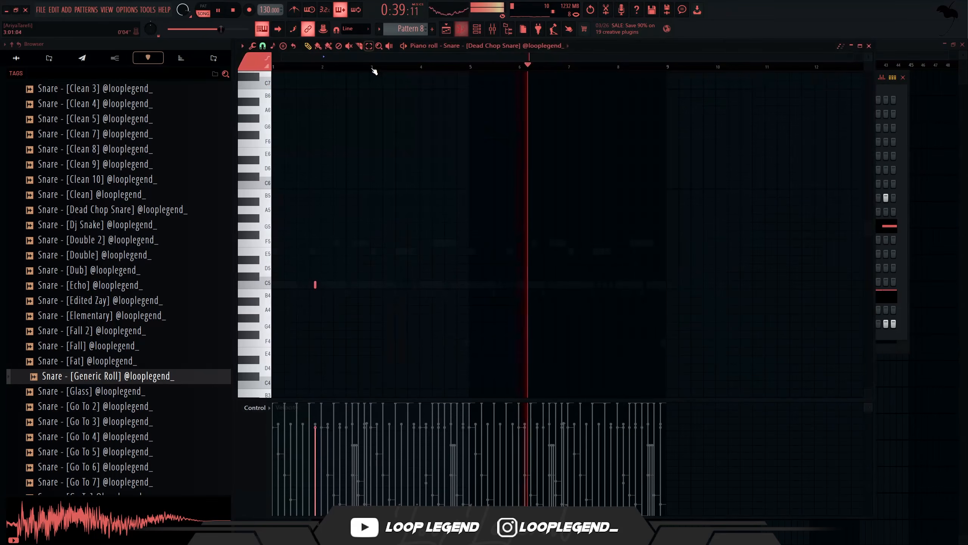
left_click_drag(371, 72, 136, 65)
key("ctrl+b")
key("ctrl+b")
key("ctrl+b")
key("F7")
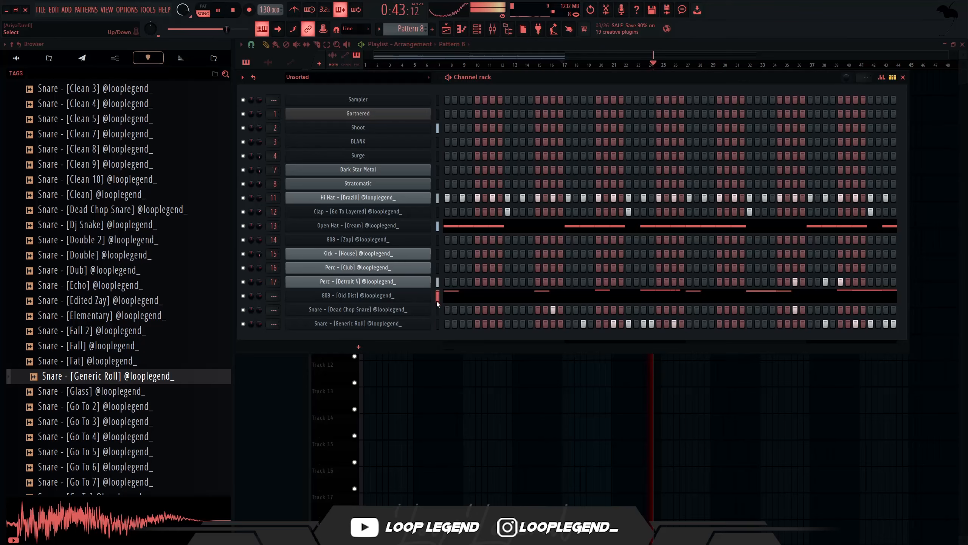
Bring up the mixer and make a small adjustment to the 808 - [Old Dist] track's volume
key("F9")
key("F6")
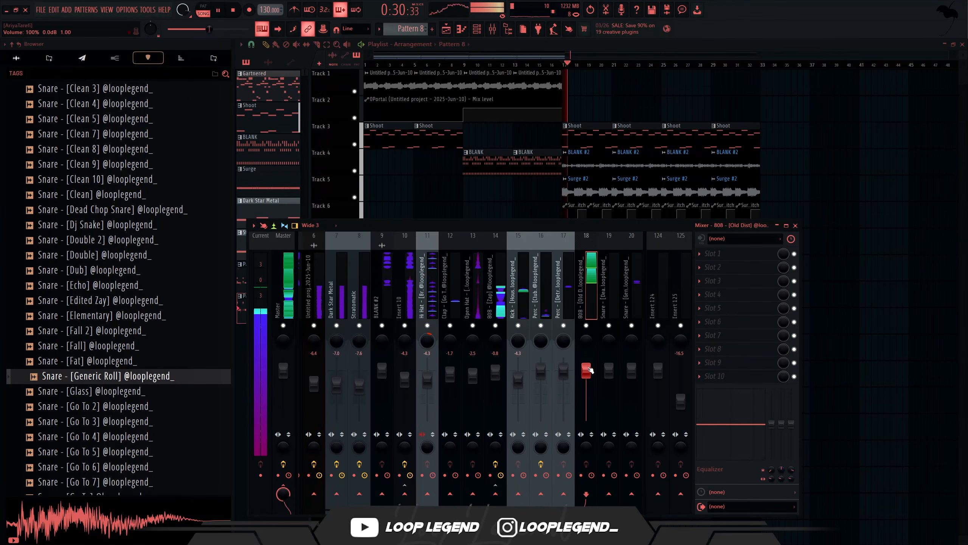
left_click_drag(590, 370, 591, 371)
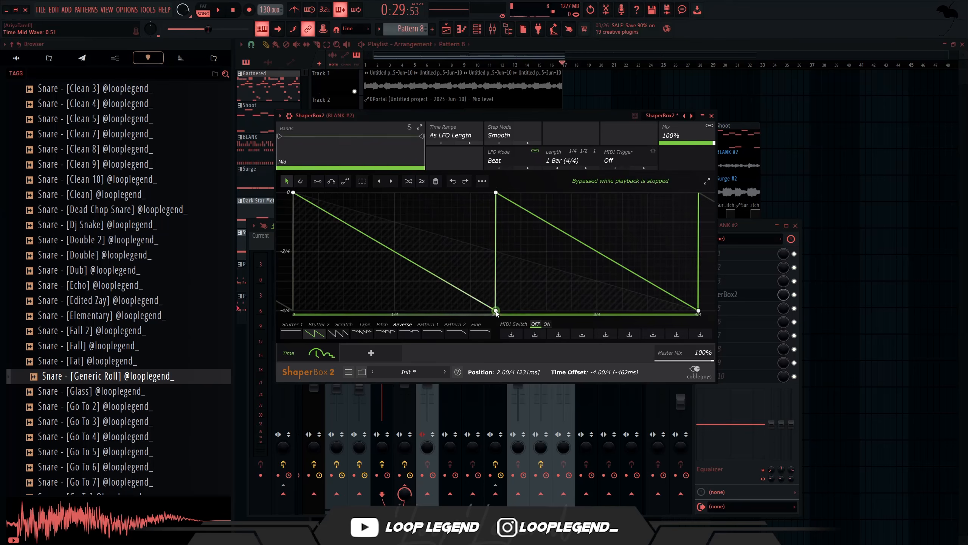
In ShaperBox2 on BLANK #2, remove the lower middle point of the Time curve and set the LFO length to 2 bars
double_click(495, 311)
key("space")
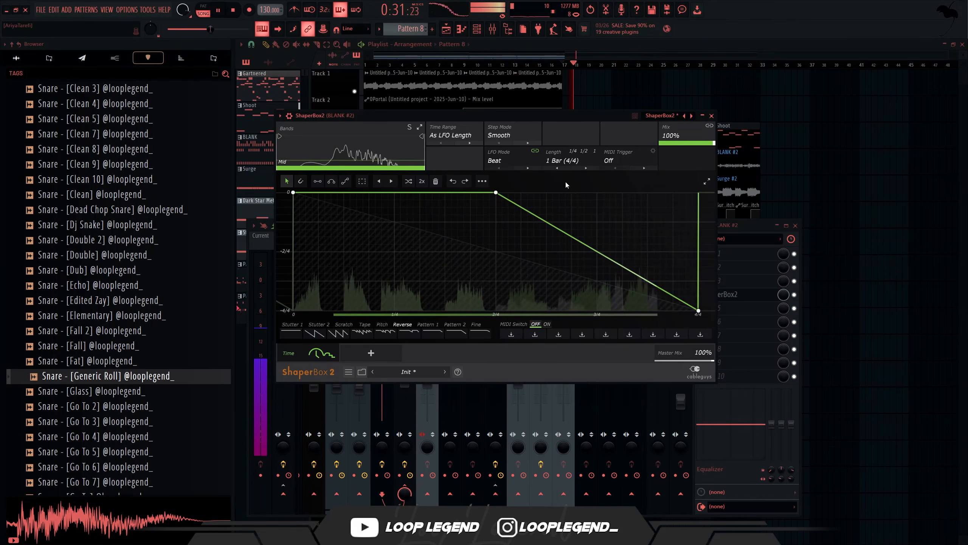
left_click(582, 168)
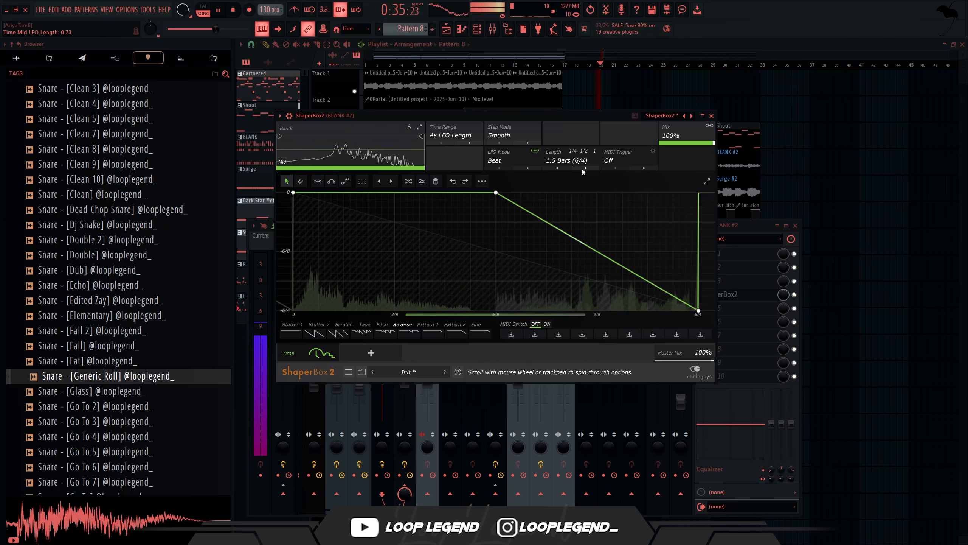
left_click(582, 169)
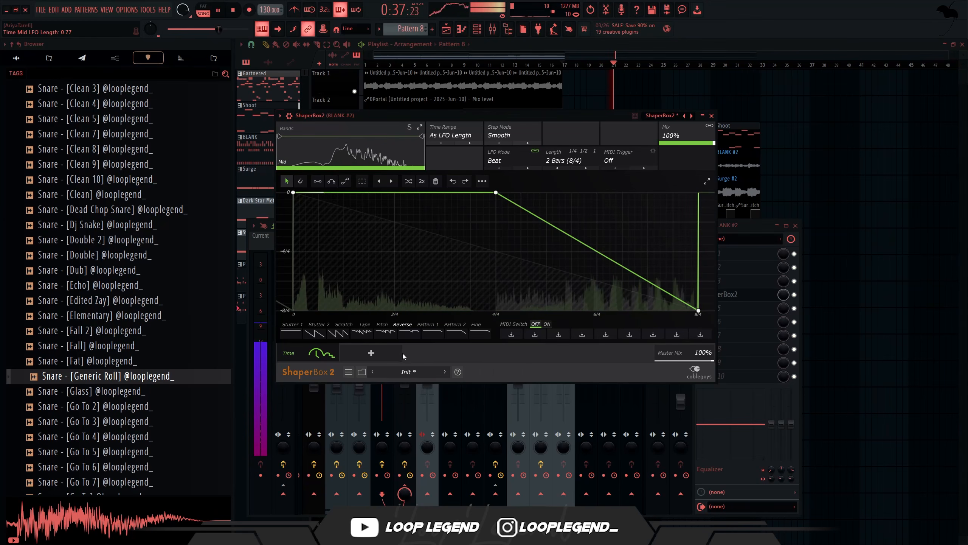
Load the Reverse end 2 curve in ShaperBox2 and shorten its LFO length
left_click(462, 335)
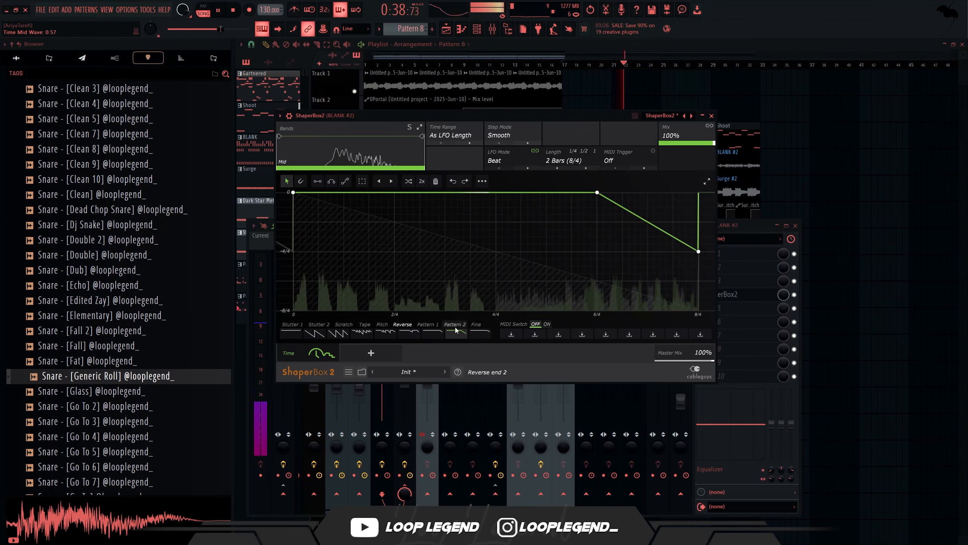
left_click(557, 169)
left_click(558, 169)
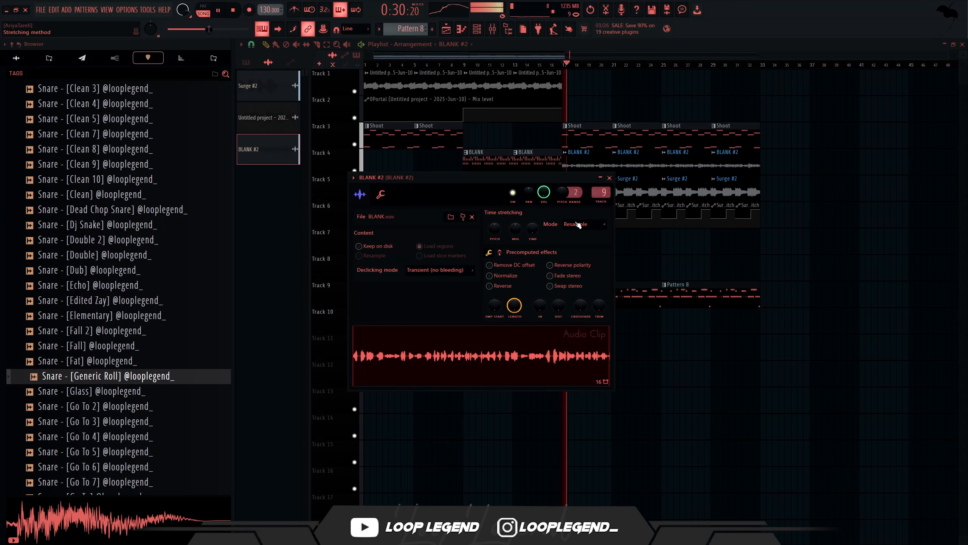
Set the BLANK #2 audio clip's time stretching mode to Stretch with a pitch shift of +1200 cents and audition it
left_click(578, 225)
left_click(577, 249)
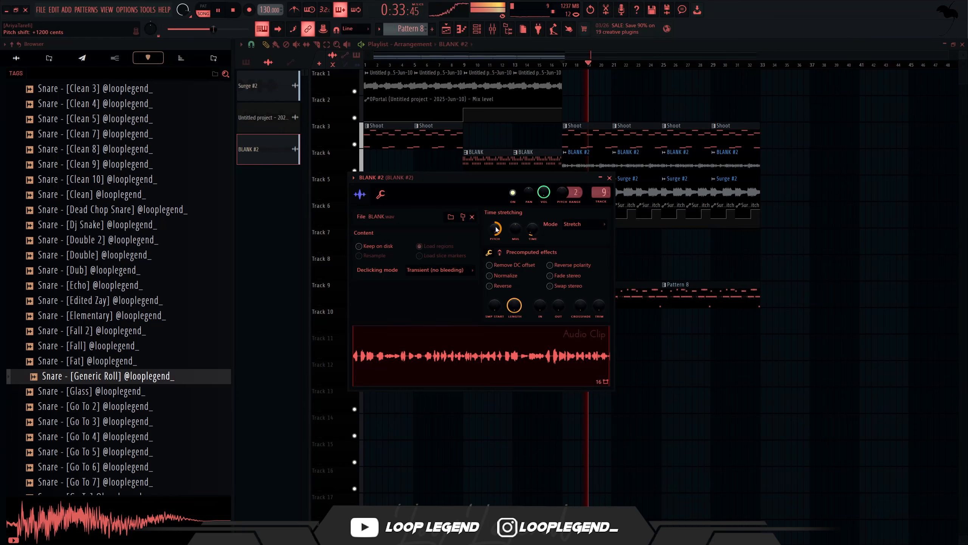
key("space")
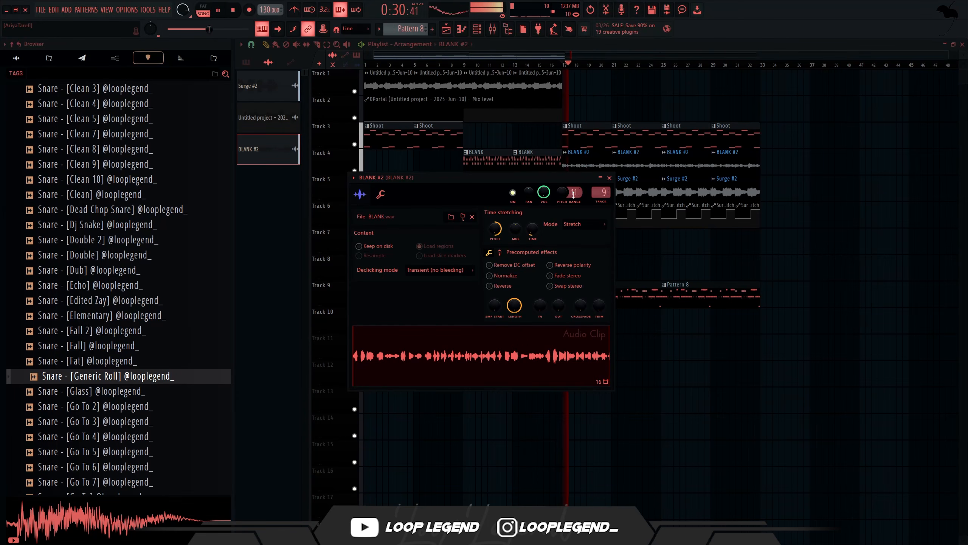
Reset BLANK #2's channel pitch and create an automation clip for it
right_click(562, 192)
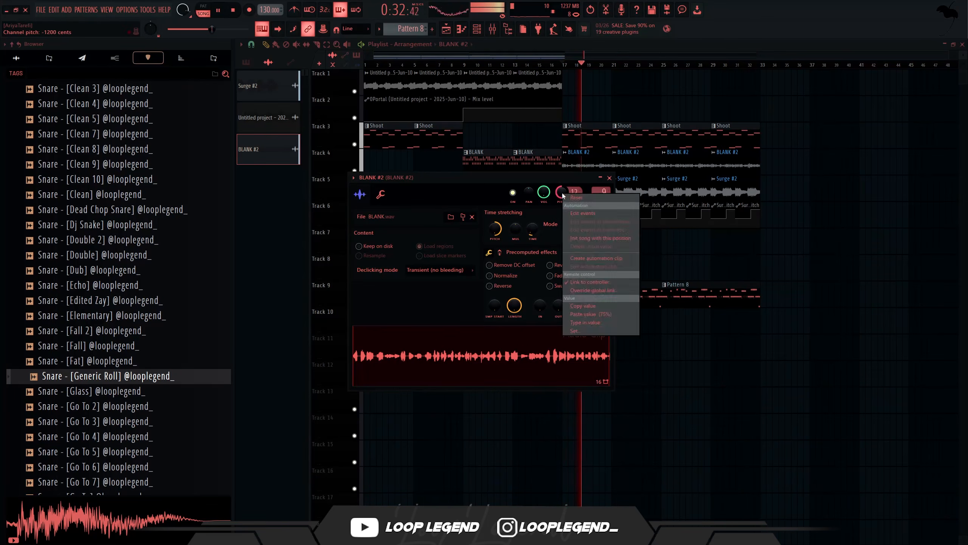
left_click(568, 198)
right_click(562, 193)
left_click(577, 260)
key("space")
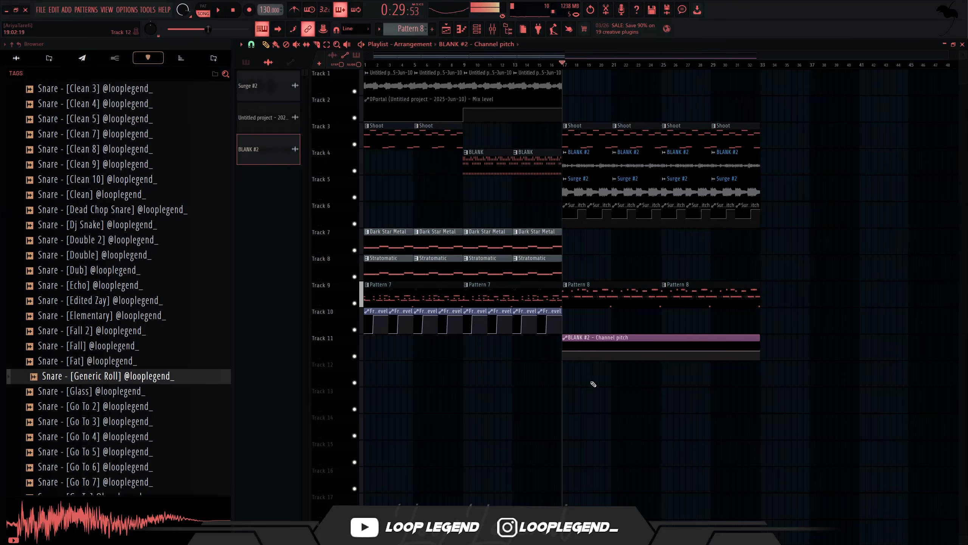
Add points to the BLANK #2 channel pitch automation so the pitch holds, then drops to its minimum early in bar 18
scroll(588, 368, "up", 9)
key("space")
scroll(515, 354, "up", 3)
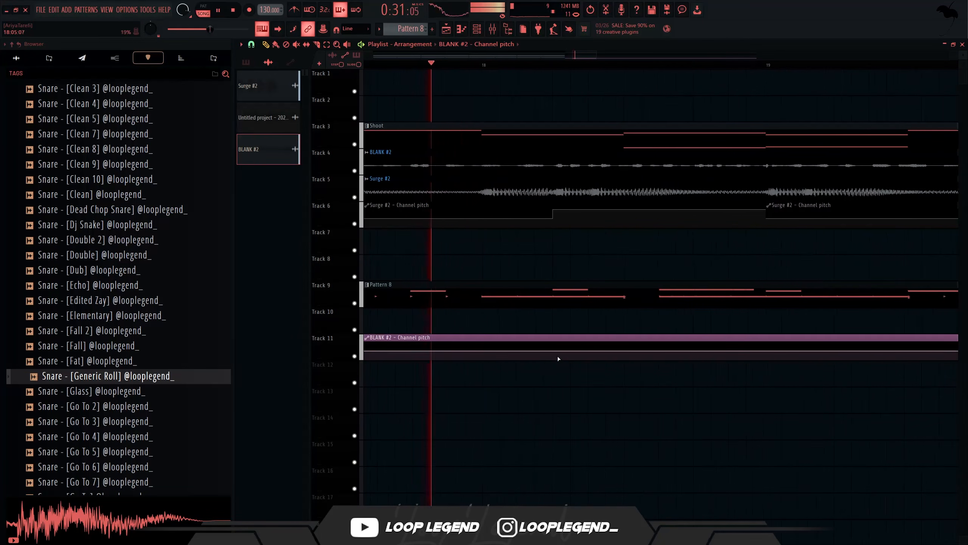
right_click(514, 356)
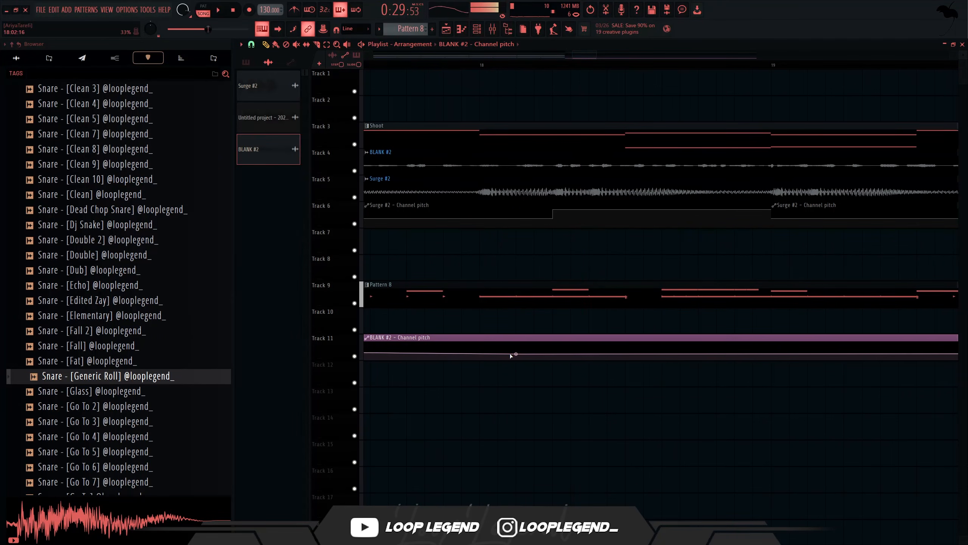
right_click(516, 357)
left_click(543, 503)
key("space")
right_click(535, 359)
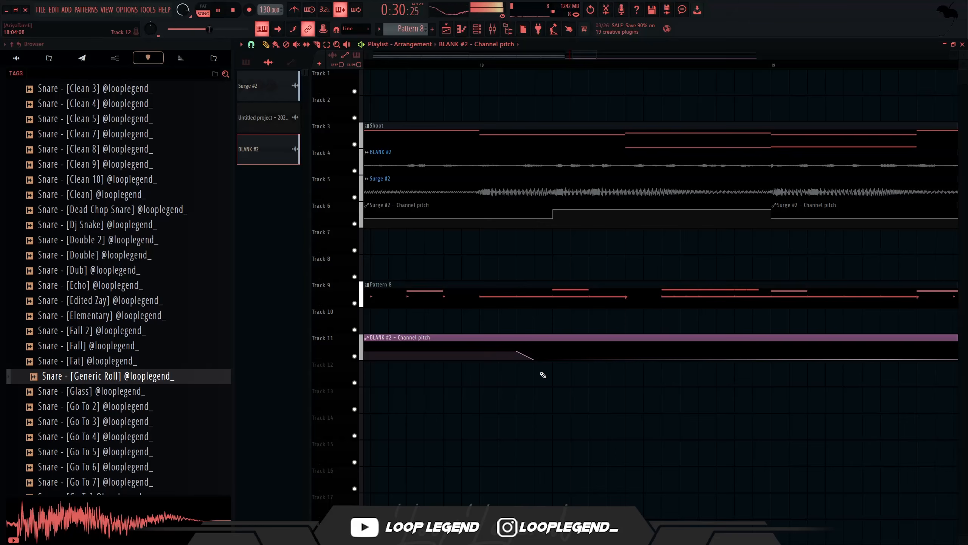
Lower the automation's end point to minimum, trim the BLANK #2 pitch clip to bars 17 and 18, and duplicate it from bar 19
scroll(544, 375, "down", 8)
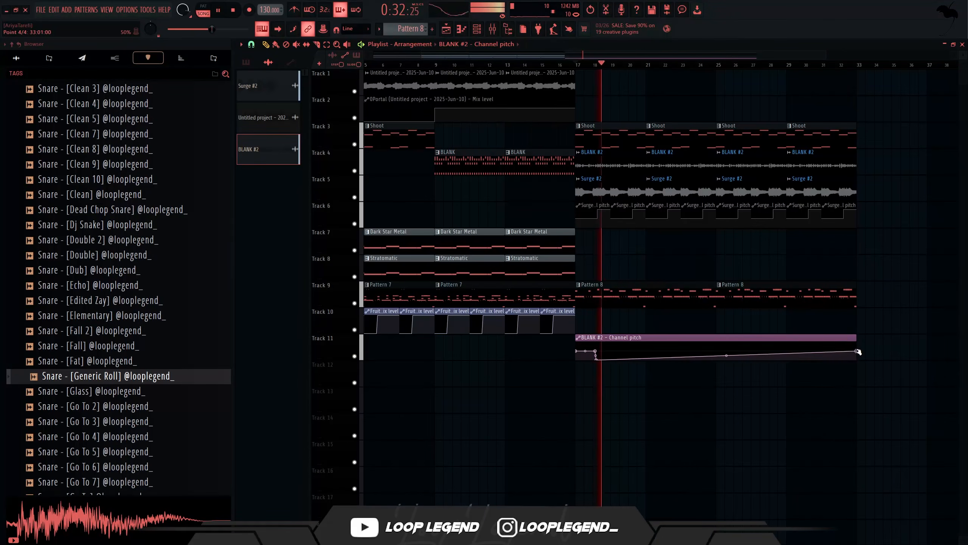
left_click_drag(858, 352, 701, 409)
scroll(626, 381, "up", 6)
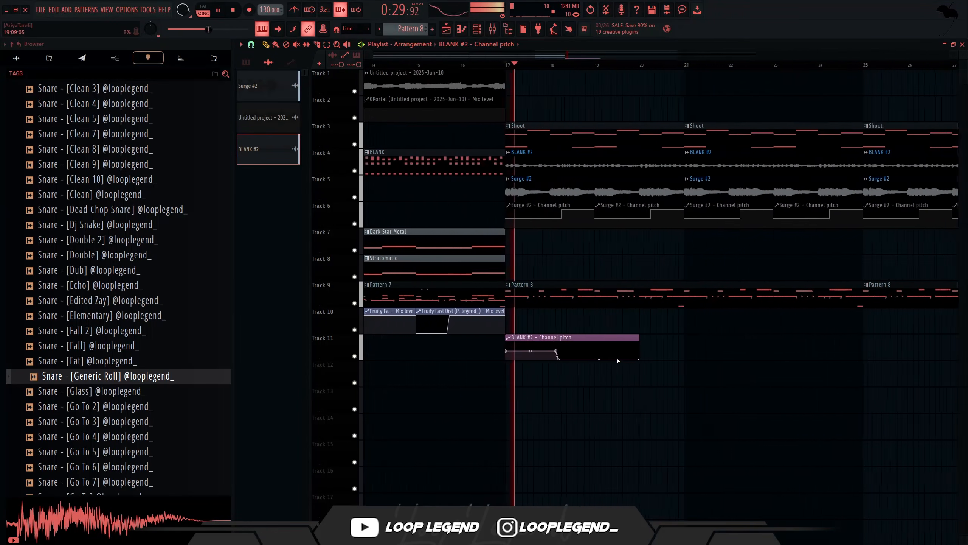
left_click_drag(702, 360, 493, 330)
key("ctrl+b")
scroll(527, 325, "up", 4)
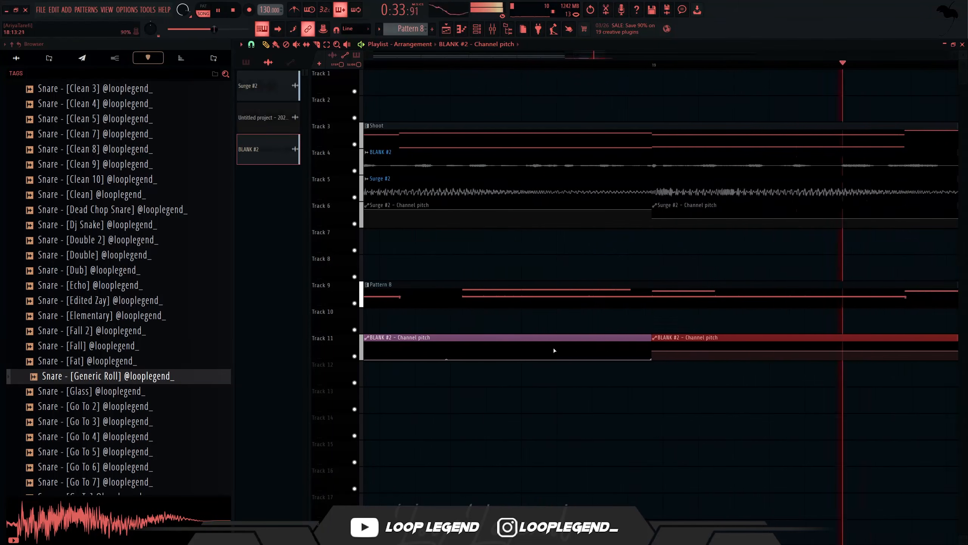
scroll(575, 353, "down", 8)
scroll(644, 368, "down", 2)
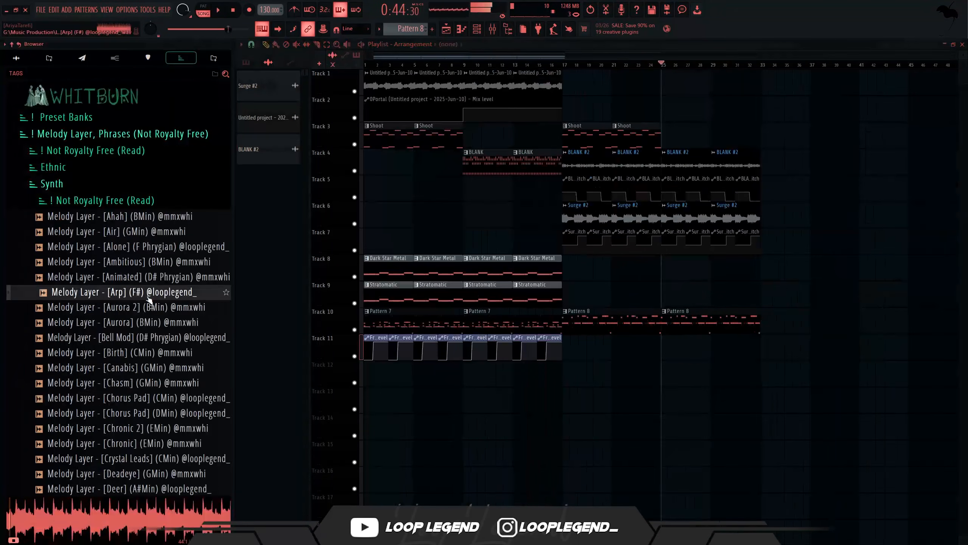
Place Melody Layer - [Arp] (F#) at bar 25 on Track 11 and cut it to one bar with a fade-out
left_click_drag(122, 292, 663, 354)
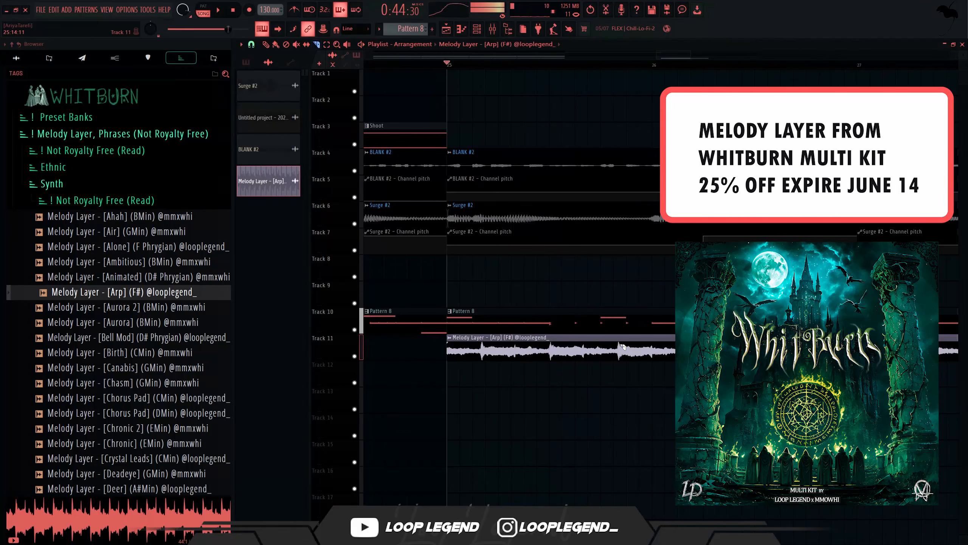
left_click_drag(657, 350, 565, 357)
key("space")
scroll(568, 332, "down", 3)
left_click(624, 344, "ctrl")
key("Delete")
Repeat the one-bar Arp melody layer clip along Track 11
key("ctrl+b")
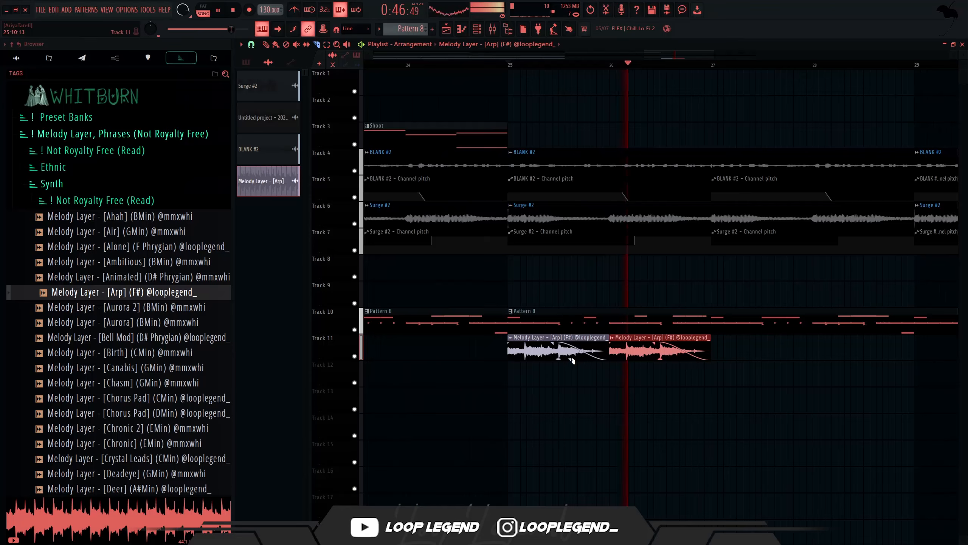
scroll(572, 358, "down", 4)
key("ctrl+b")
key("ctrl+b")
key("ctrl+b")
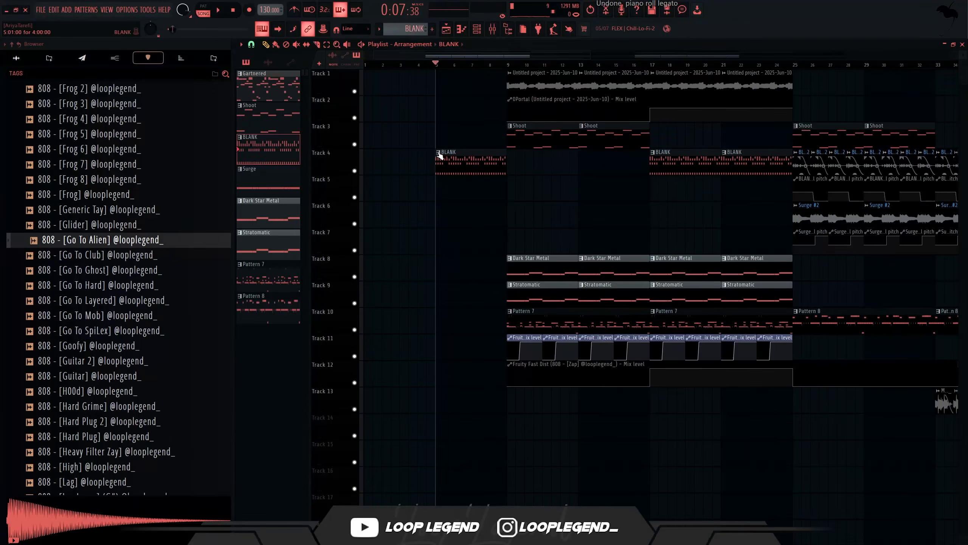
Apply legato to the opening notes of the BLANK #2 pattern at bar 5 and play it back
double_click(453, 160)
scroll(339, 176, "up", 4)
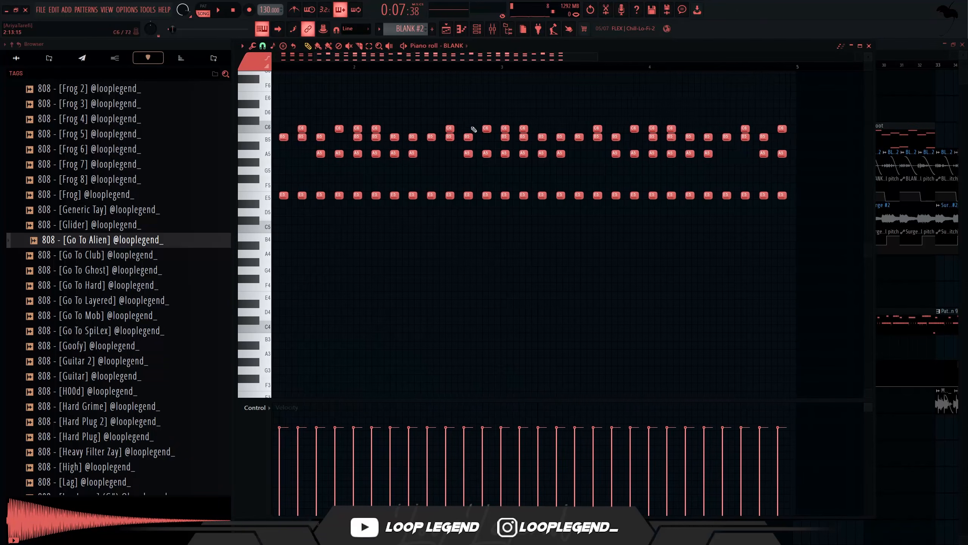
left_click_drag(493, 117, 1, 395)
key("ctrl+l")
key("space")
key("F7")
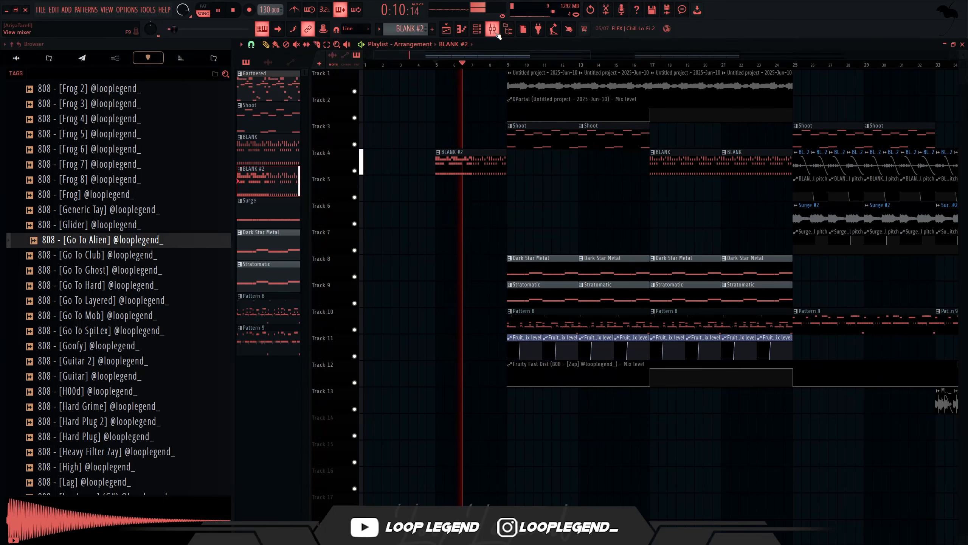
Move the Untitled project audio clip on Track 1 from bar 5 to start at 4:13:00 and audition it
scroll(429, 88, "up", 4)
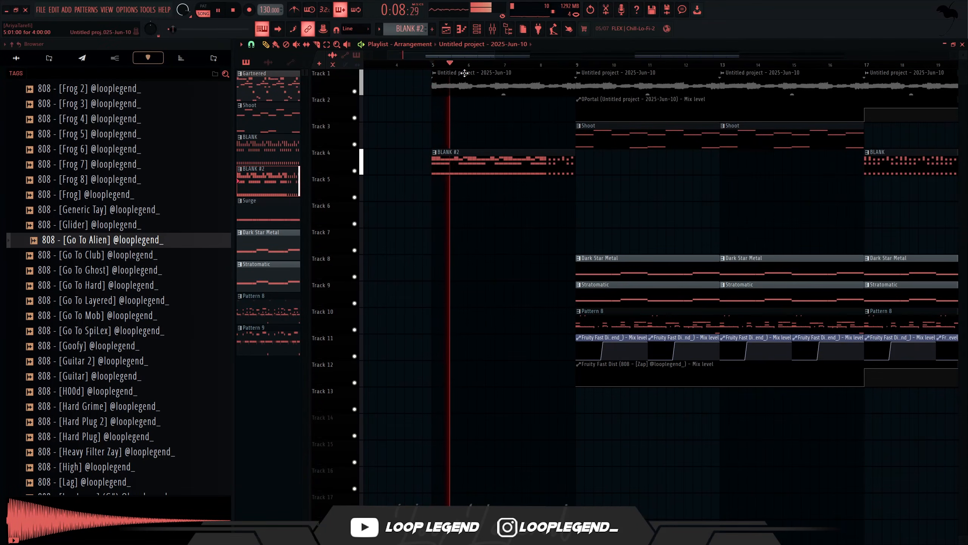
key("space")
scroll(429, 89, "up", 2)
left_click(512, 84)
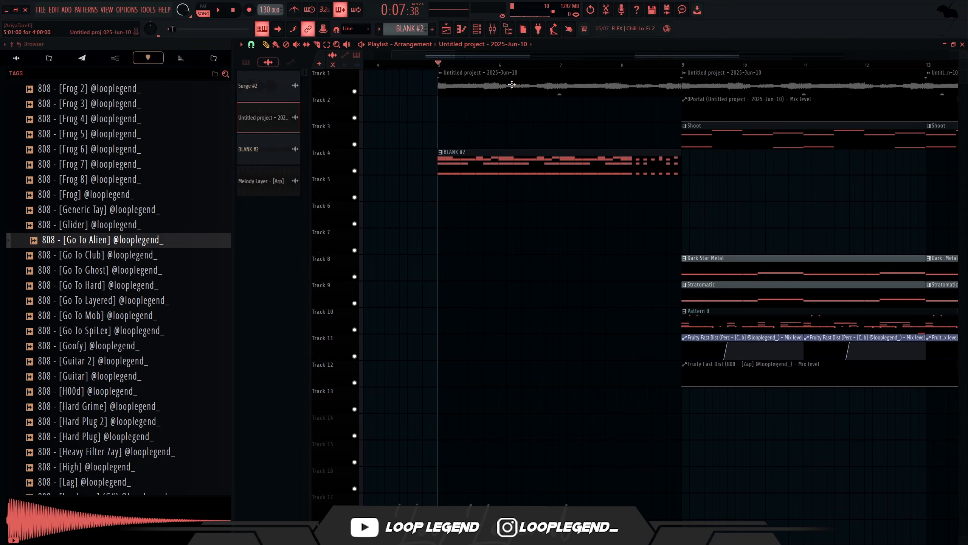
left_click_drag(508, 84, 507, 84)
key("space")
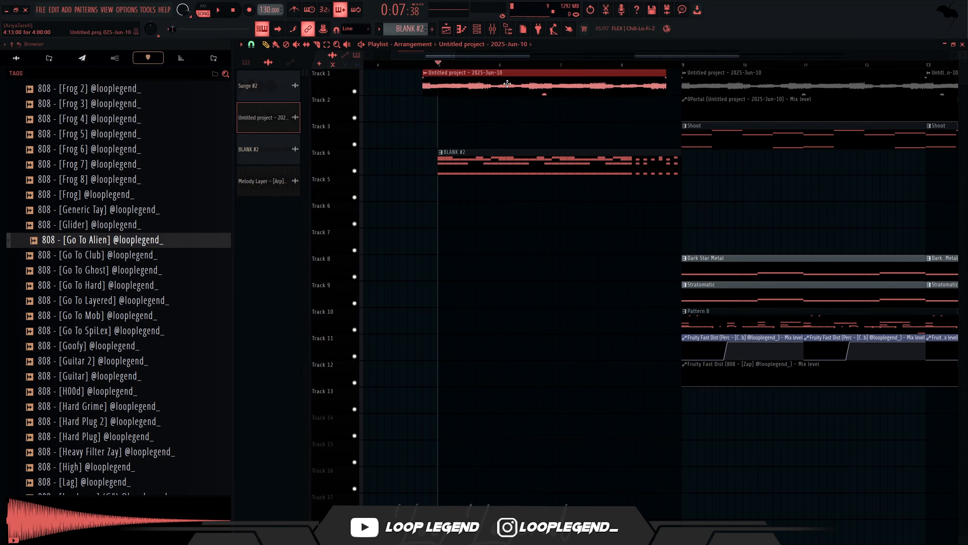
key("space")
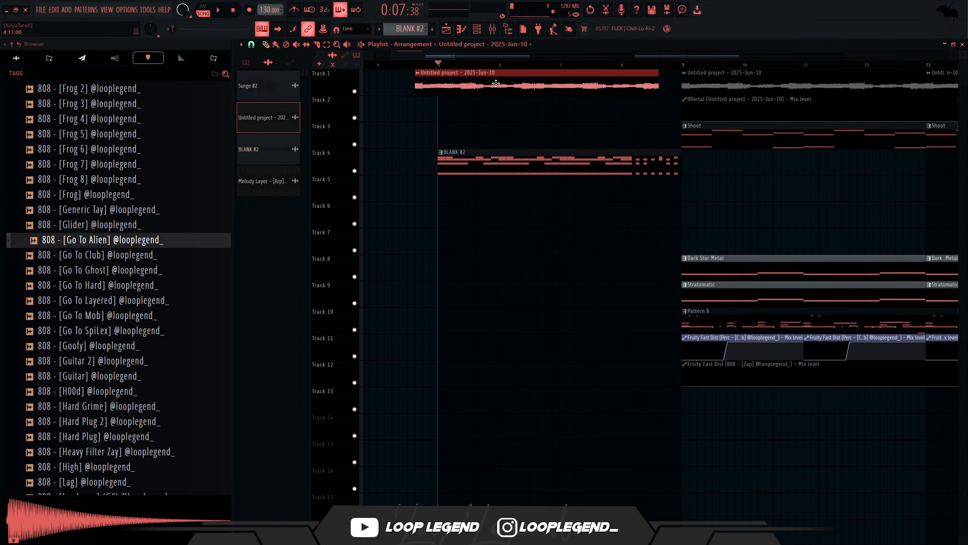
Slice the Untitled project audio clip at bar 5 and delete the piece before it
key("c")
left_click(438, 85)
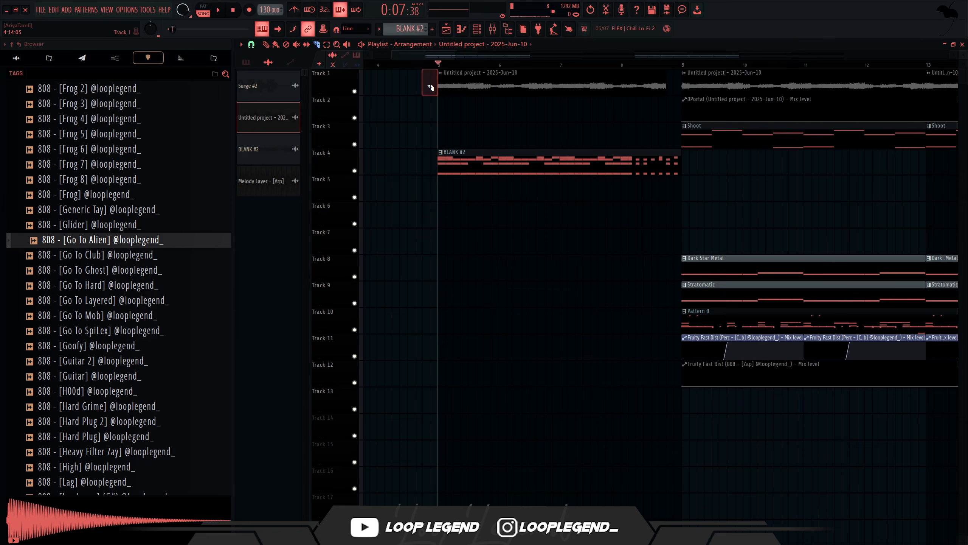
right_click(430, 88)
key("space")
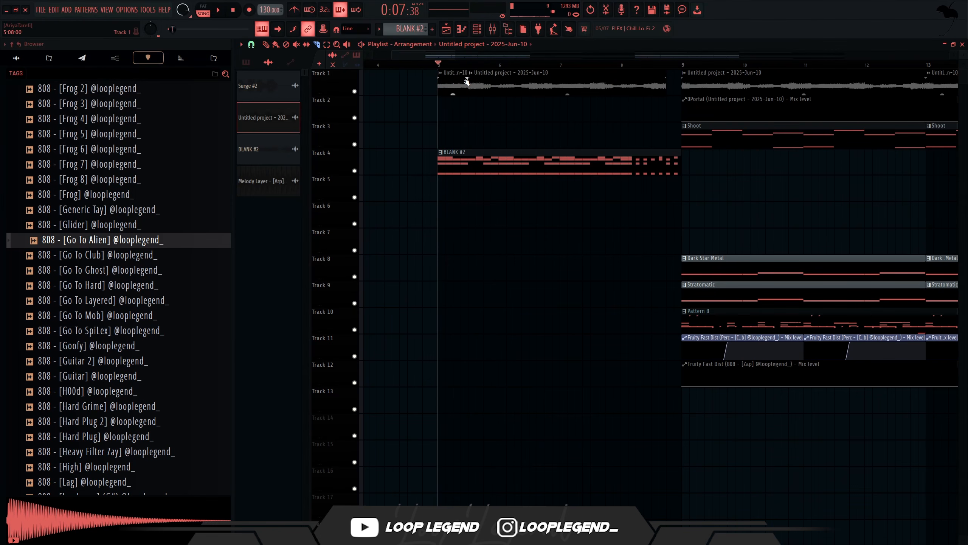
Slice the intro audio clip at bar 6 and remove the piece from the middle of bar 5 to leave a gap
key("space")
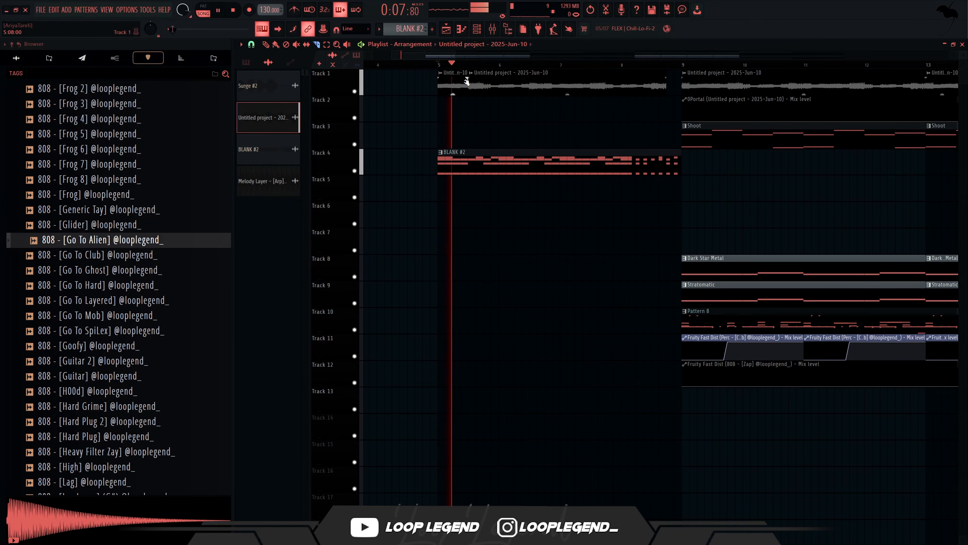
key("space")
left_click(500, 90)
key("space")
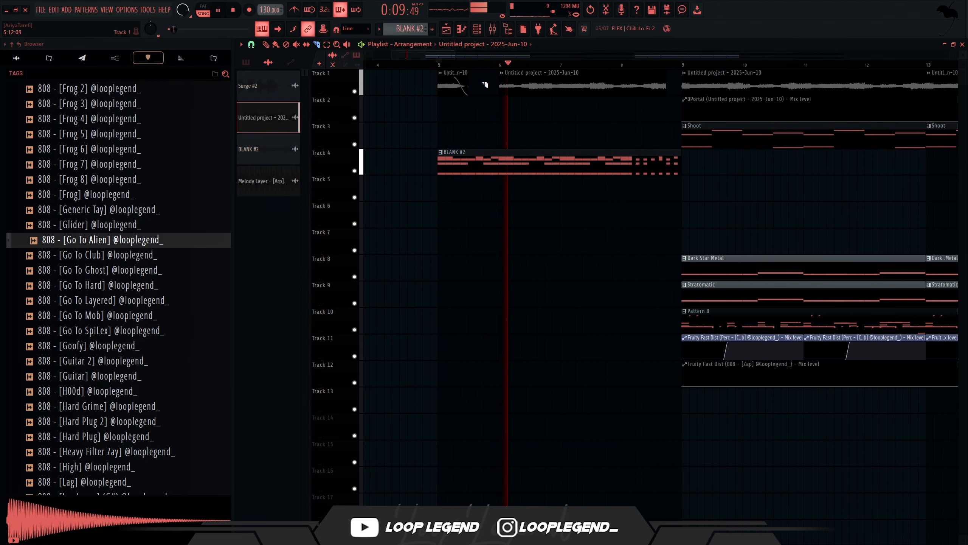
Slice the intro audio clip at the middle of bar 6 and at bar 7, and delete the piece between the cuts
key("ctrl+z")
key("space")
key("space")
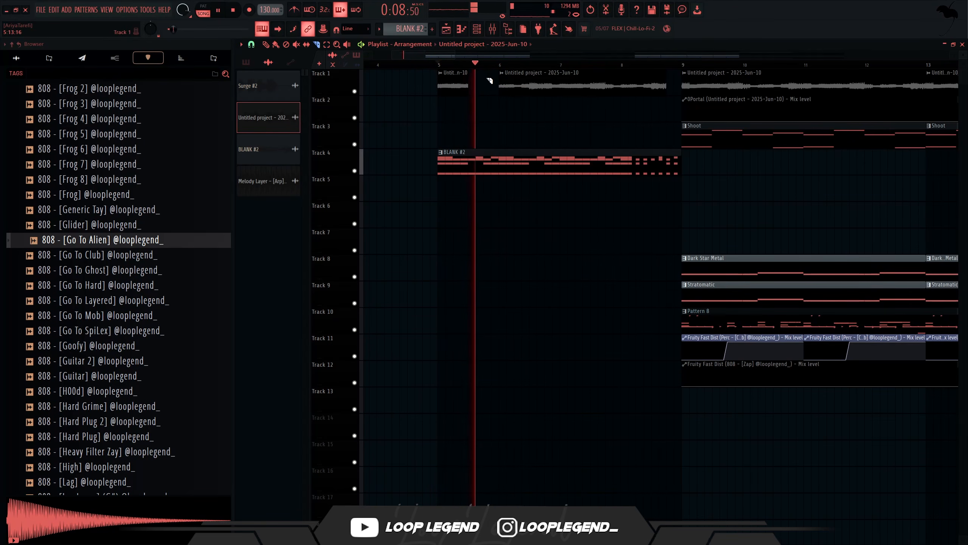
left_click(530, 86)
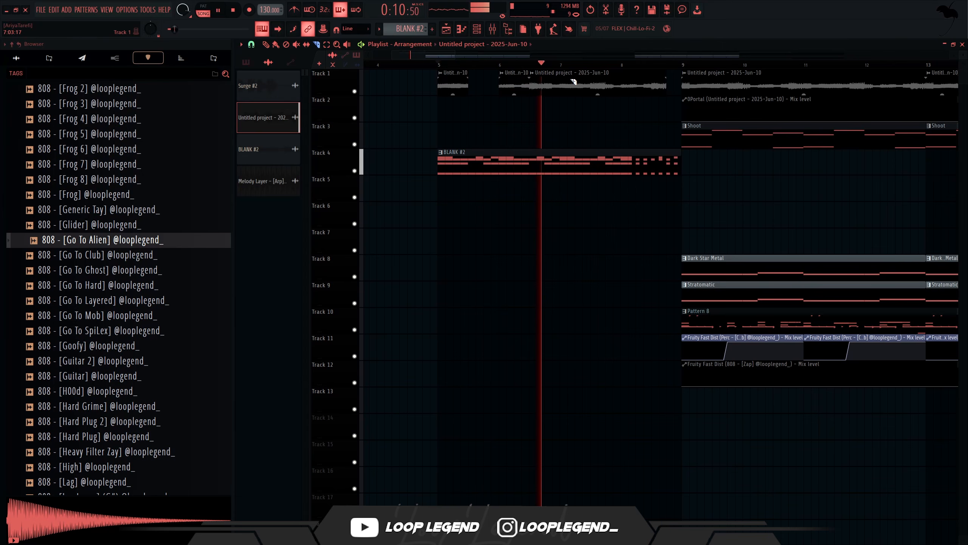
right_click(555, 85)
Slice the intro audio clip just before the middle of bars 7 and 8 and delete the remainder of each bar
key("space")
left_click(576, 85)
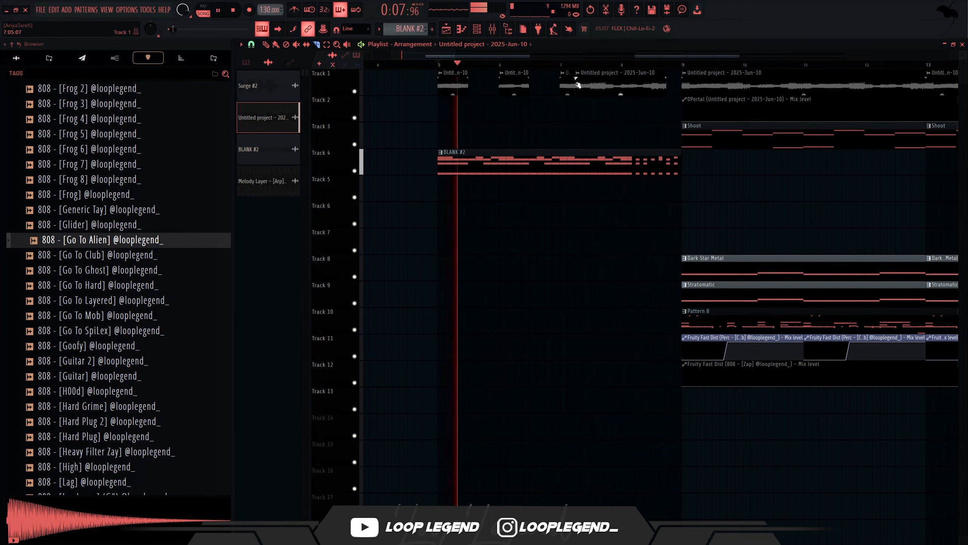
key("ctrl+z")
left_click(586, 87)
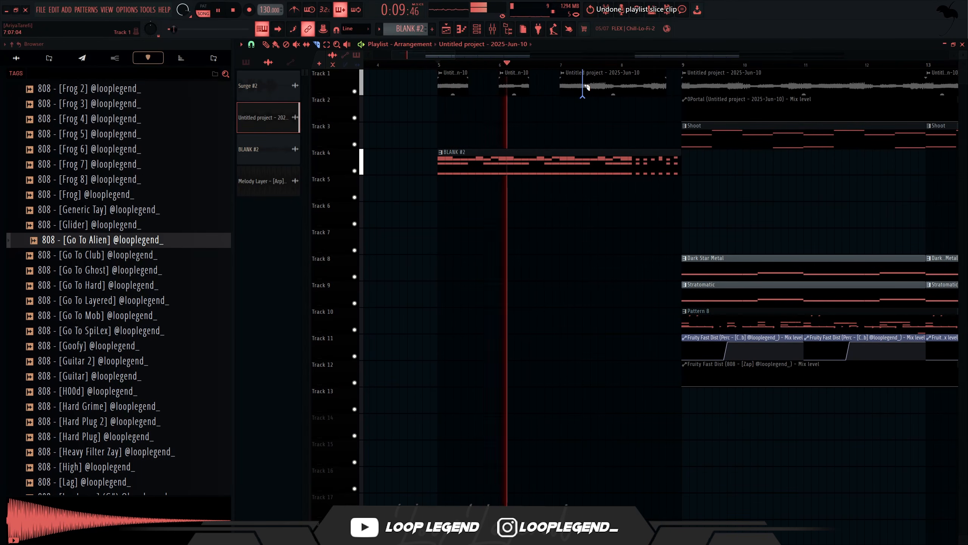
left_click(622, 88)
right_click(602, 86)
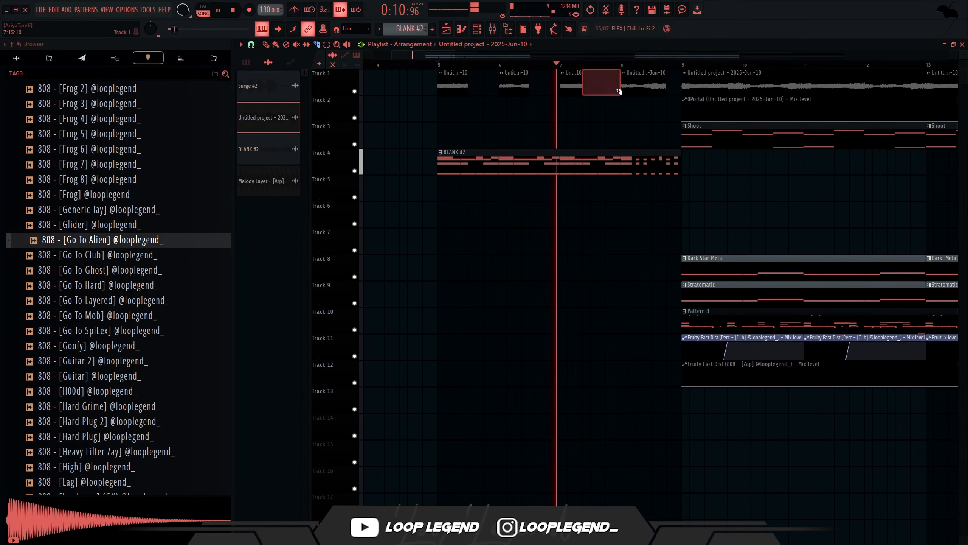
left_click(644, 87)
right_click(650, 95)
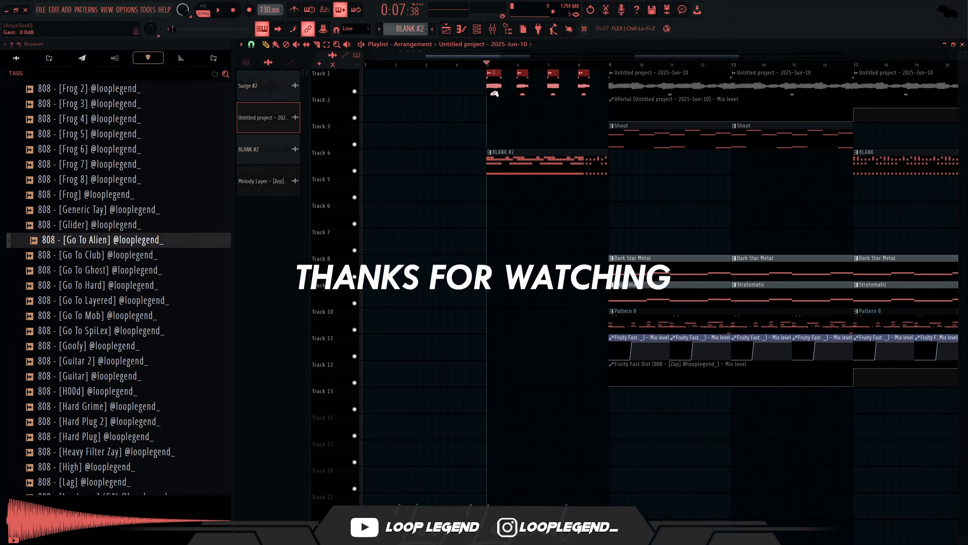
Copy the four intro audio slices to Track 2, offset about half a bar into the gaps, and play the intro
left_click_drag(495, 85, 536, 110)
key("space")
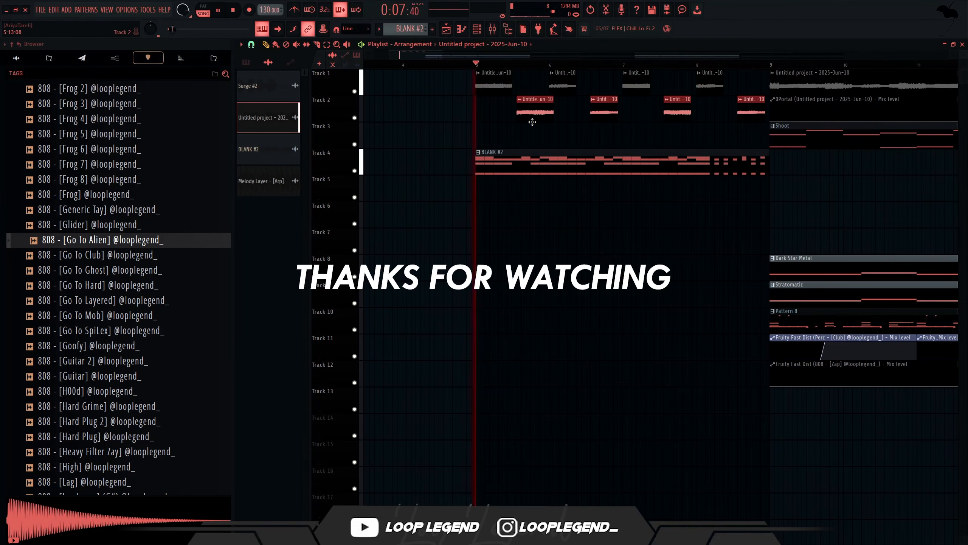